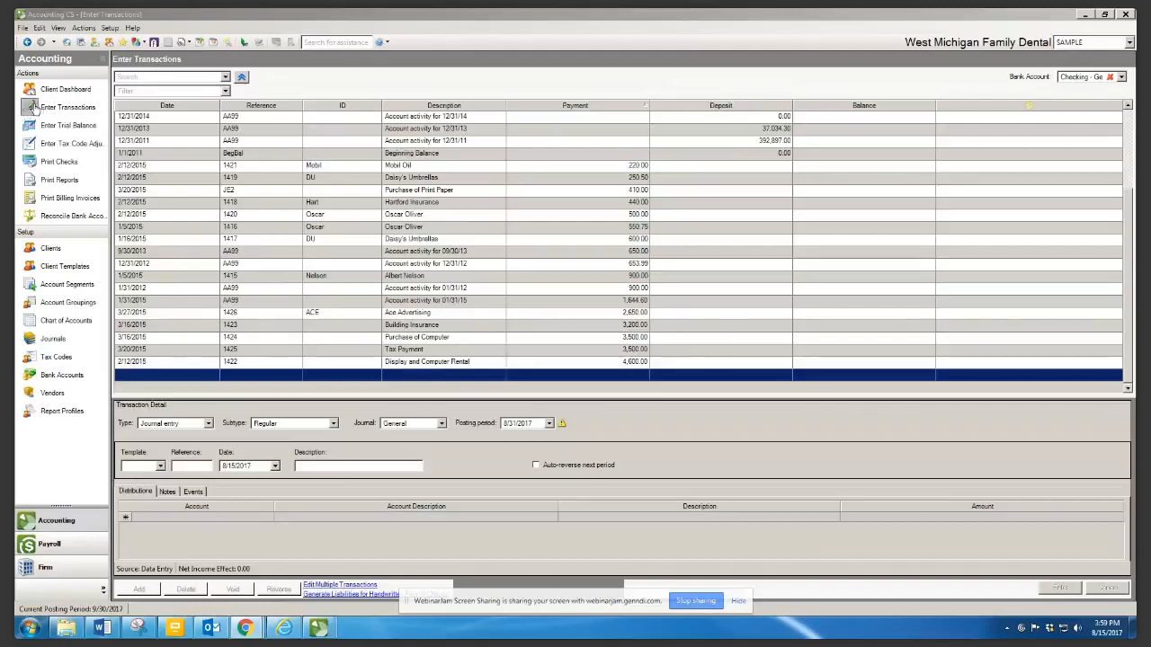
Sort the checking register by date, then switch to Journal Mode to show the General journal for 9/30/2017
click(34, 108)
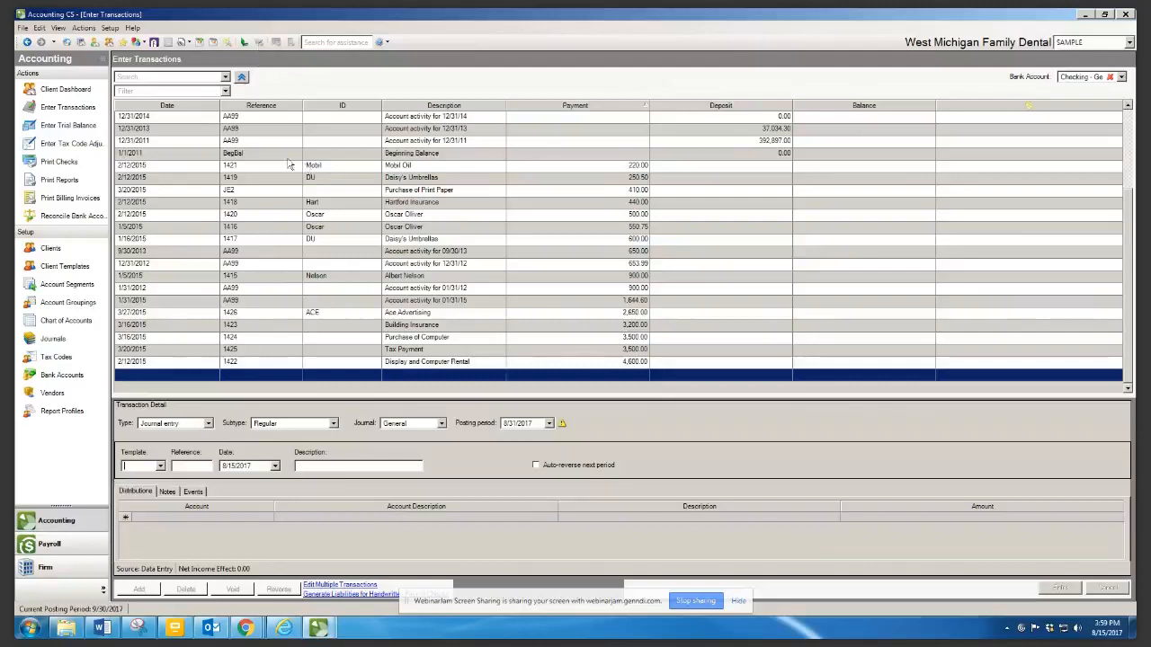
click(163, 106)
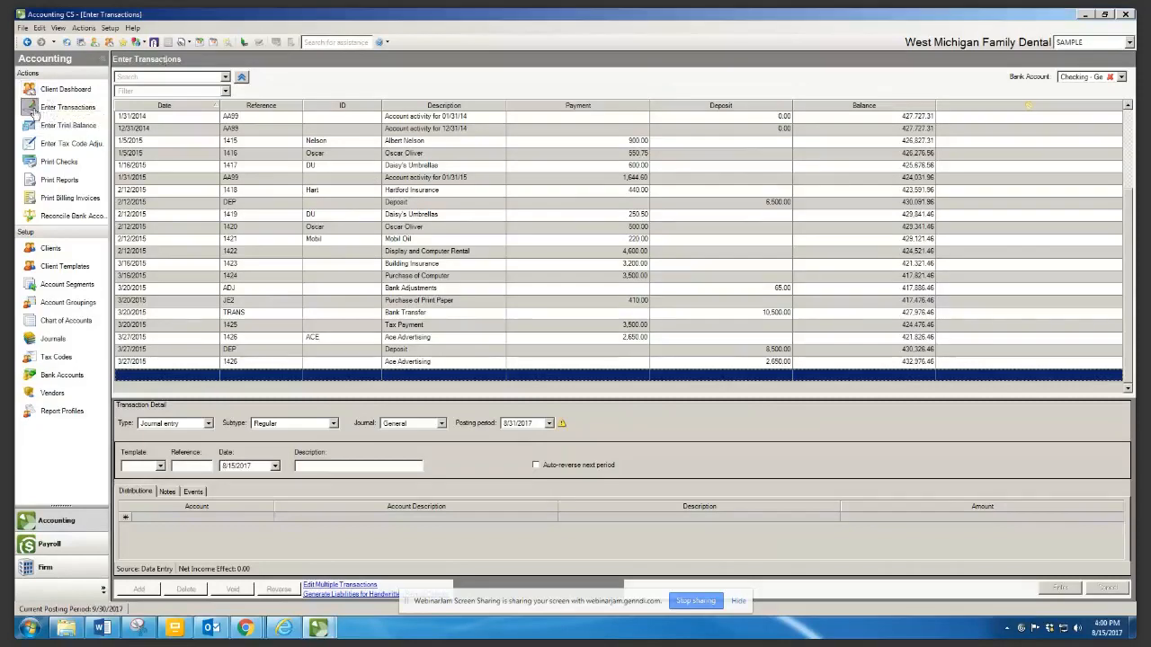
click(244, 43)
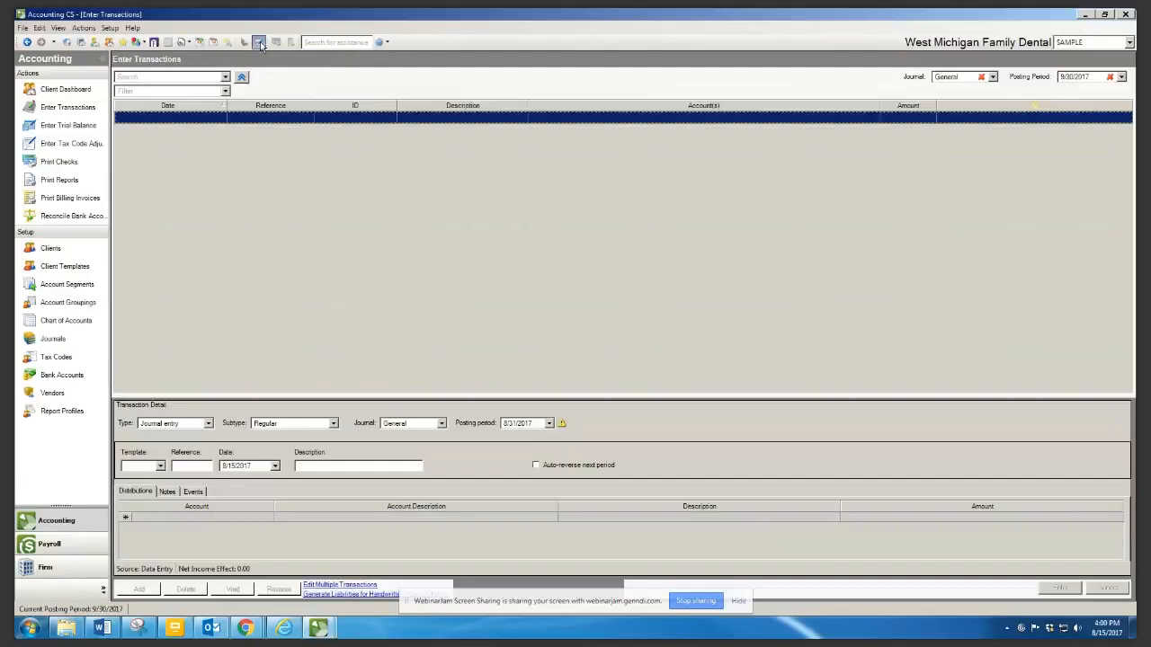
Switch to Bank Account Mode to show the checking register with running balances
click(260, 41)
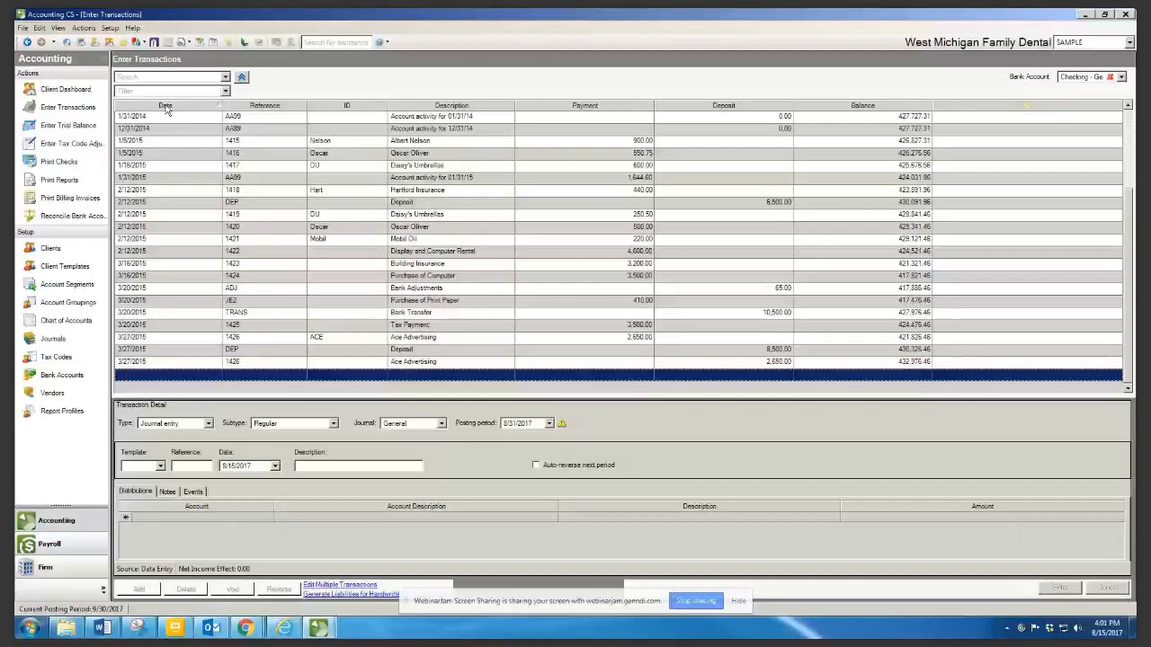
Re-sort the checking register by payment, then deposit, and finally alphabetically by description
click(585, 106)
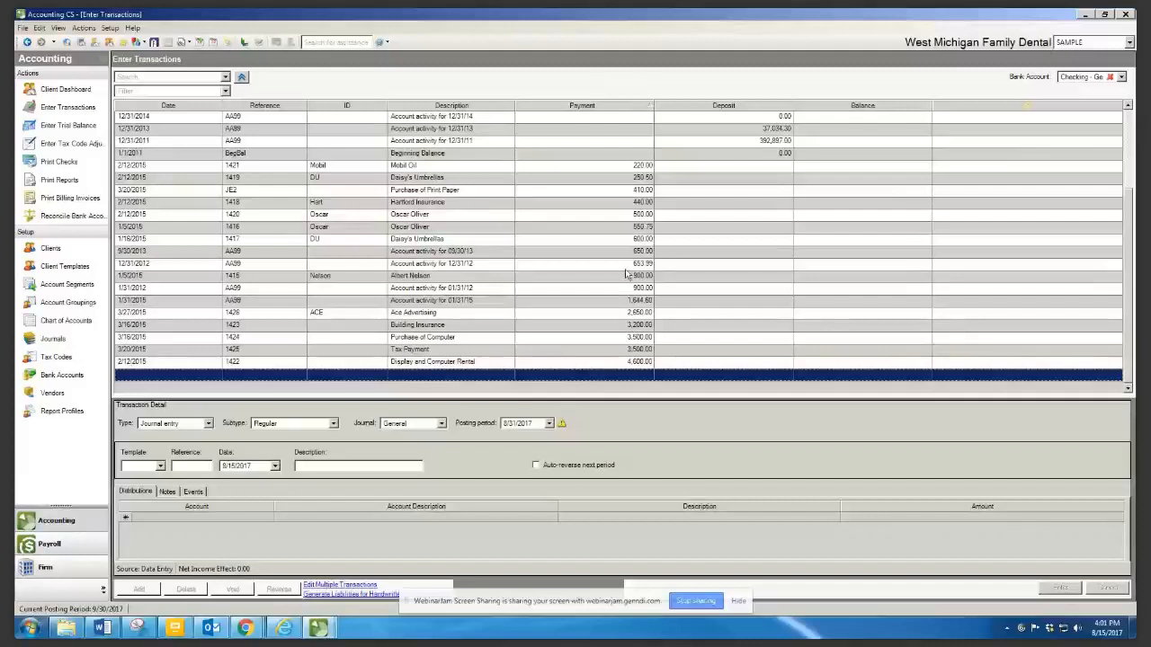
click(717, 106)
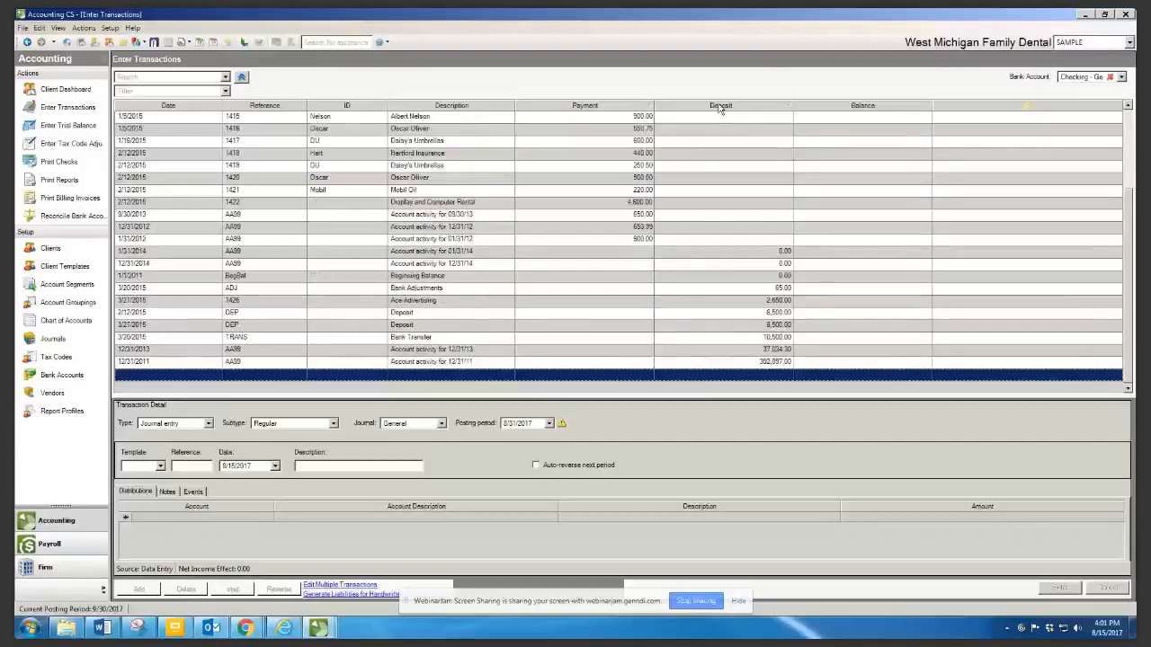
click(430, 106)
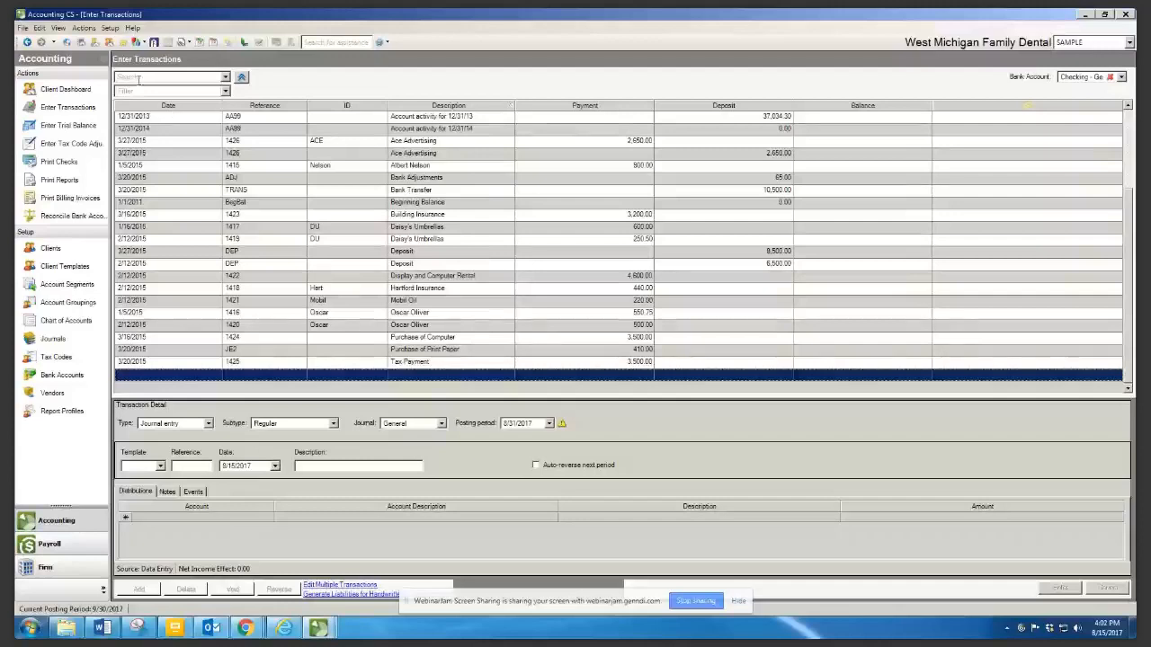
click(169, 79)
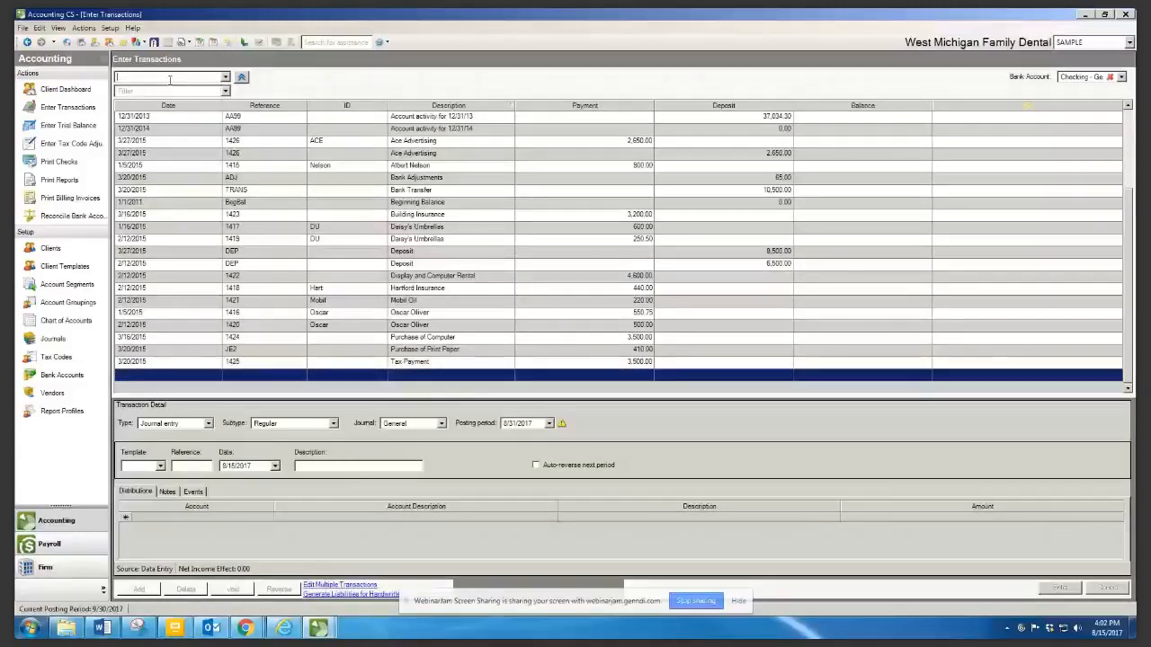
text(albert)
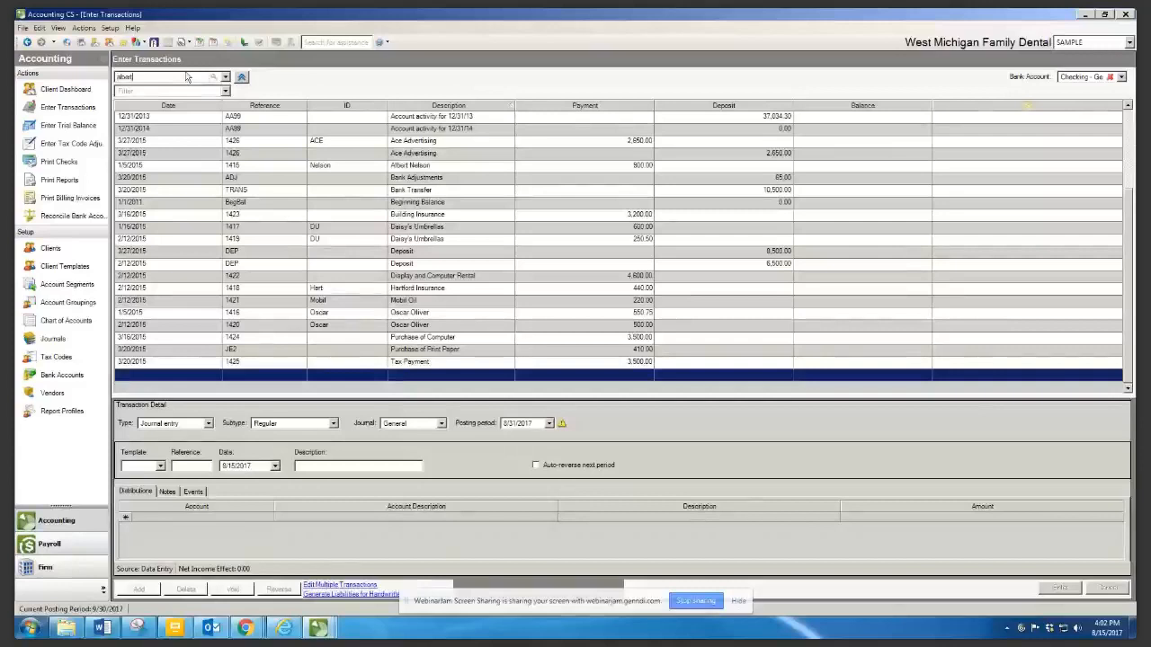
key(Return)
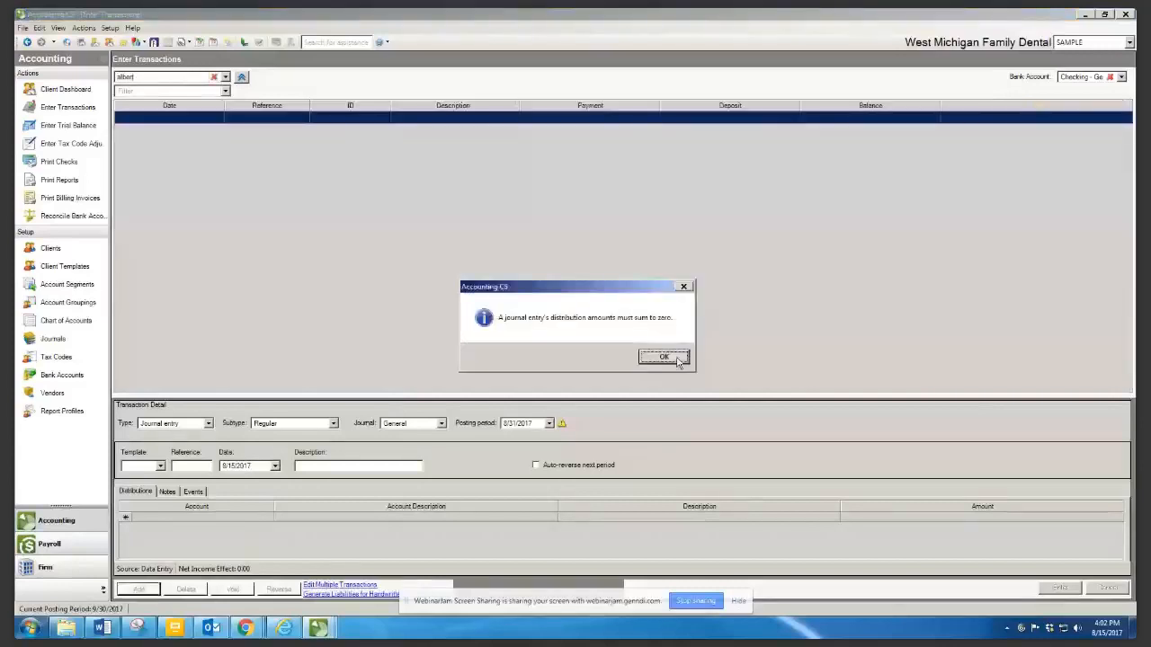
click(676, 358)
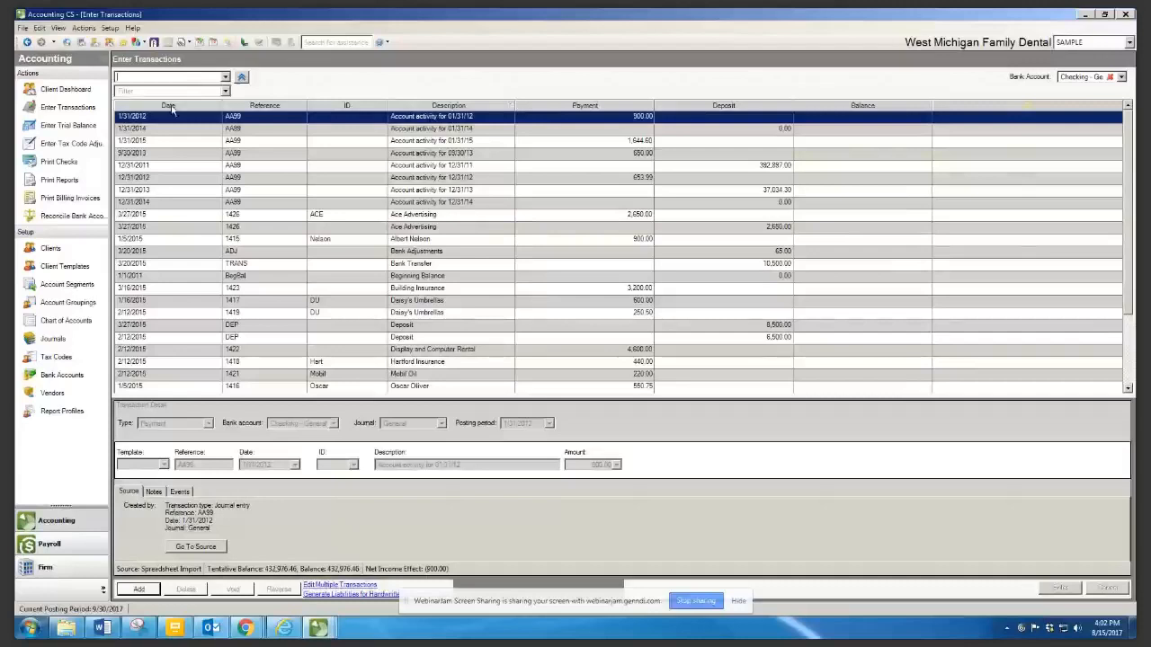
Sort the register by date, then open the Vendors list from the Setup sidebar
click(171, 107)
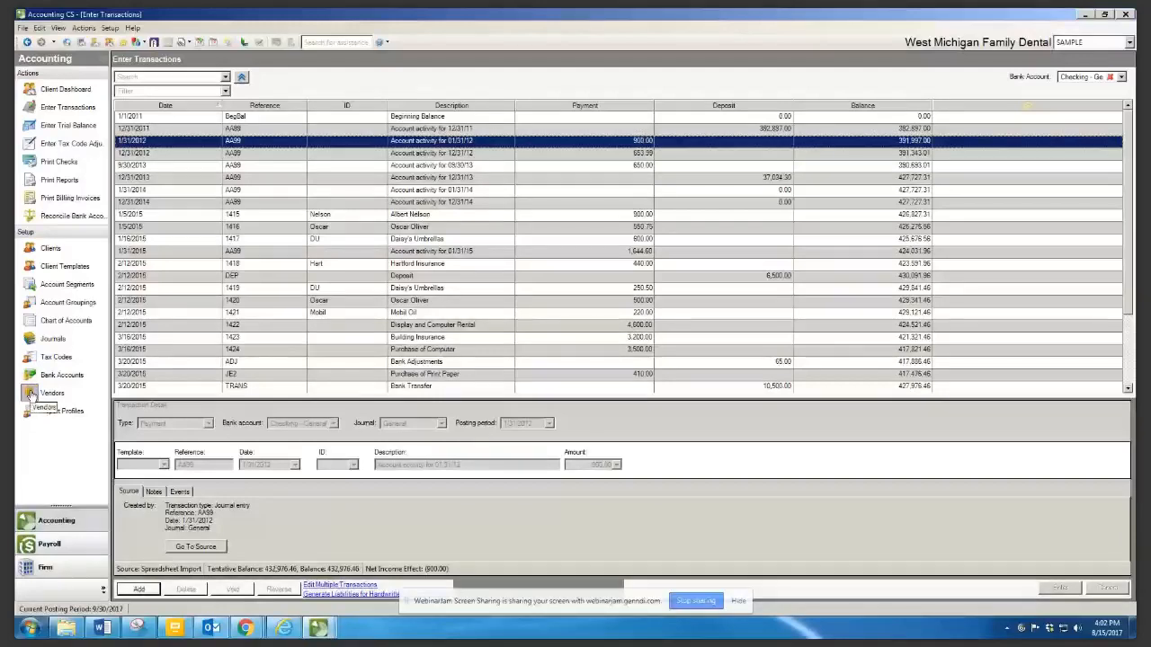
click(31, 394)
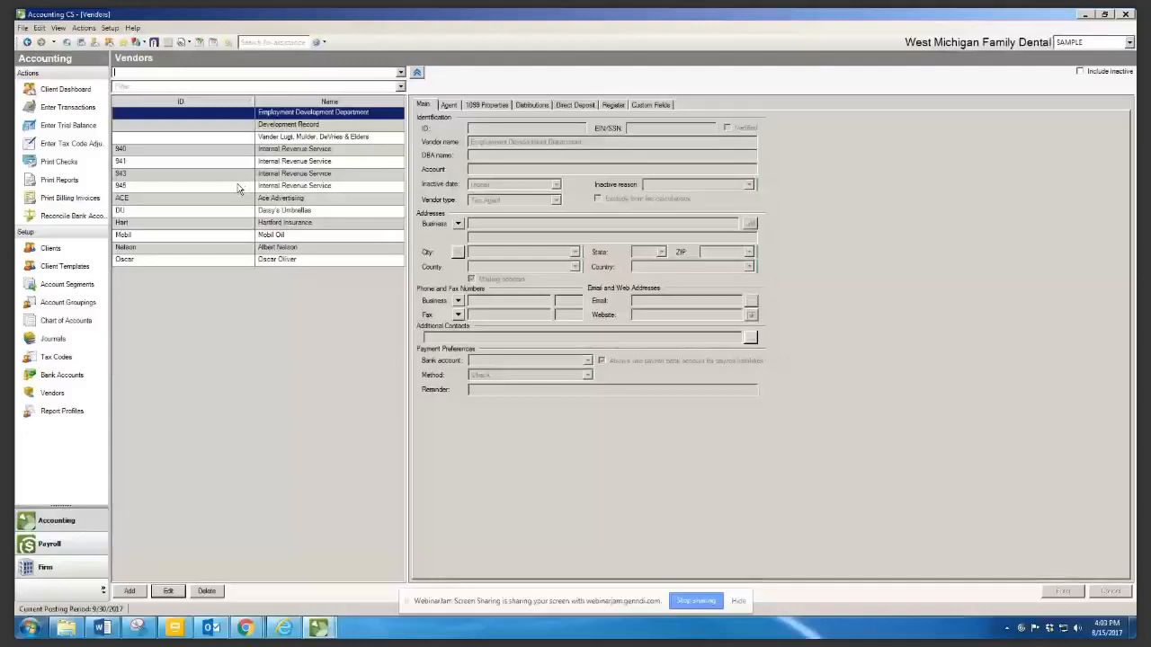
Look at the Hartford Insurance and Internal Revenue Service vendors, then edit the individual 1099 Recipient vendor
click(284, 224)
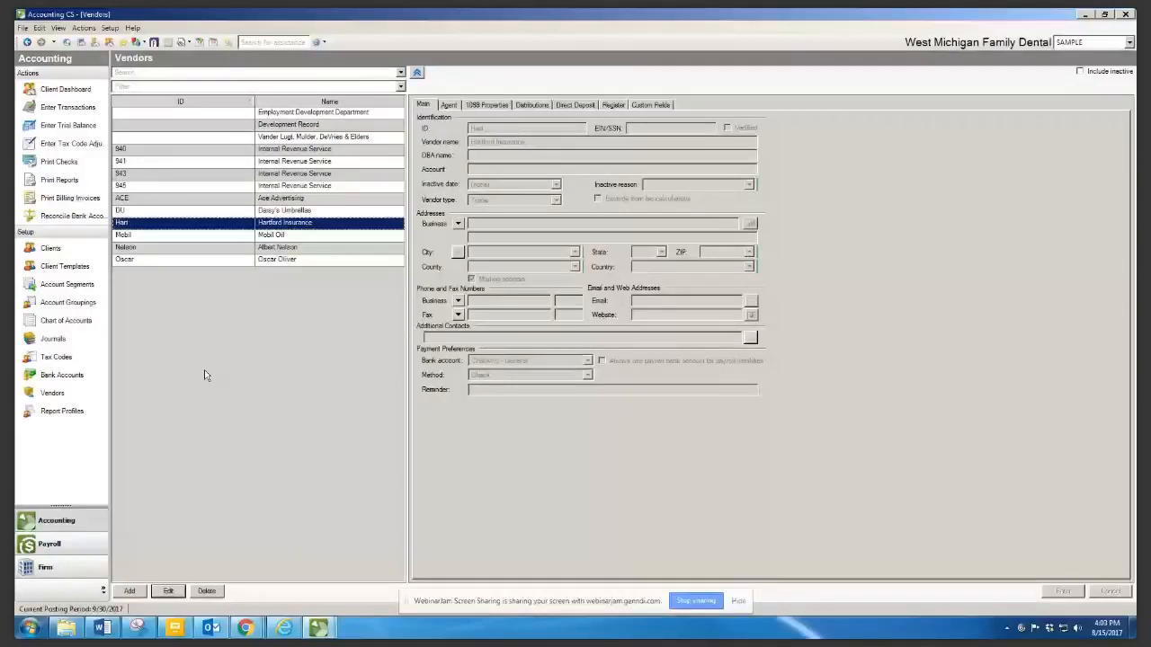
click(261, 186)
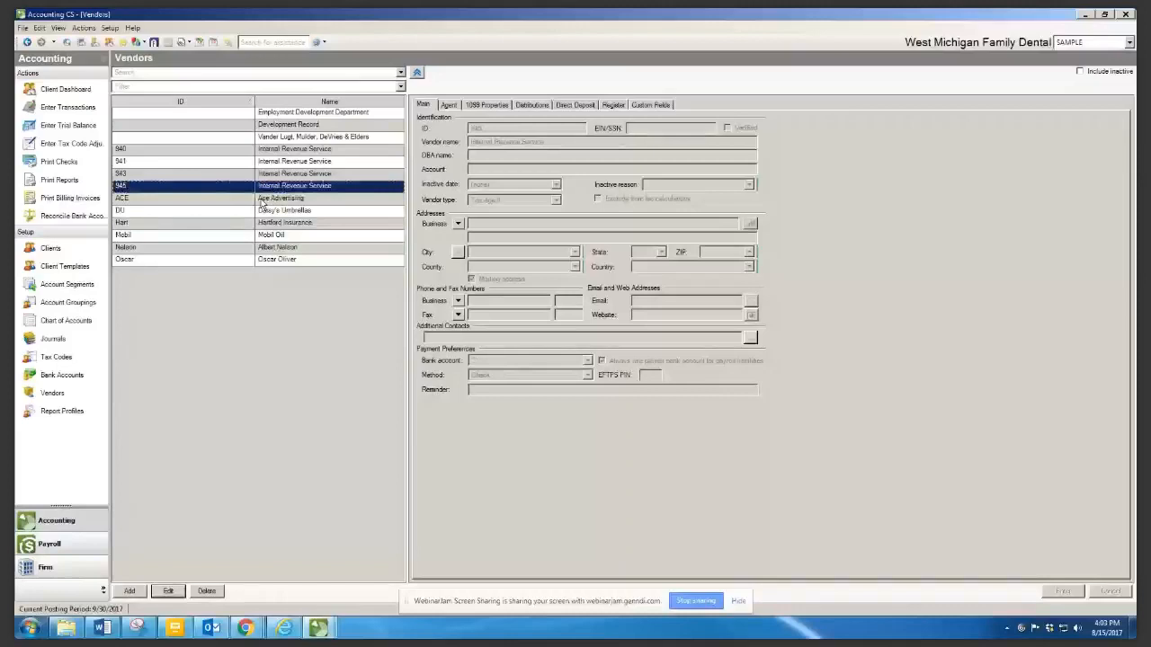
click(169, 592)
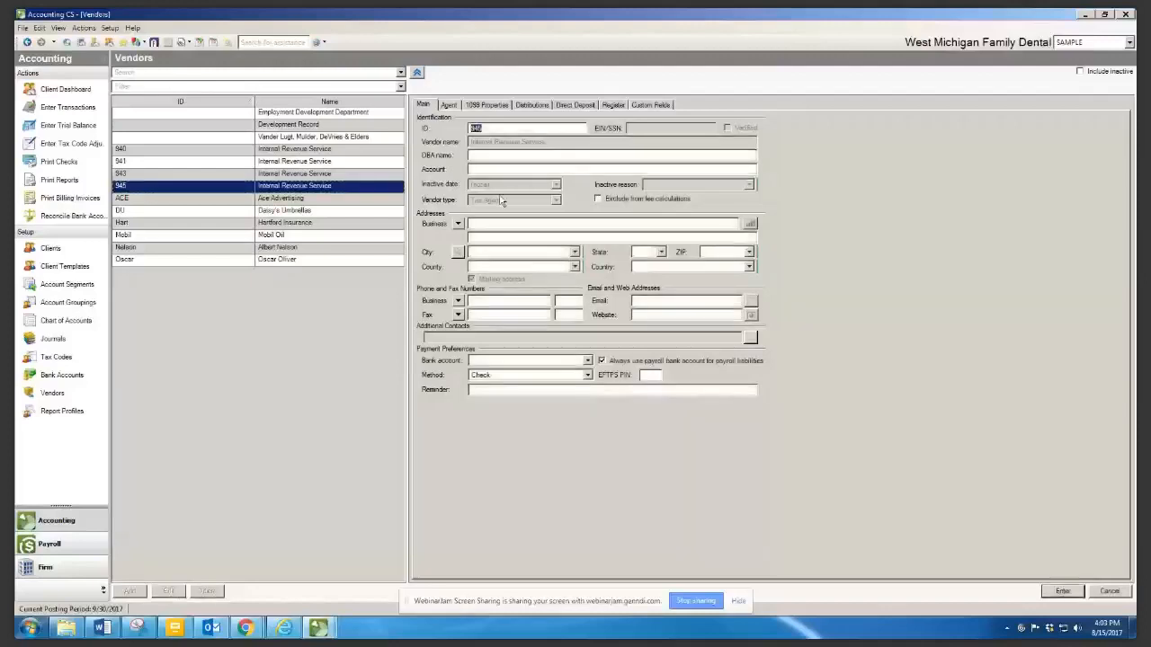
click(327, 244)
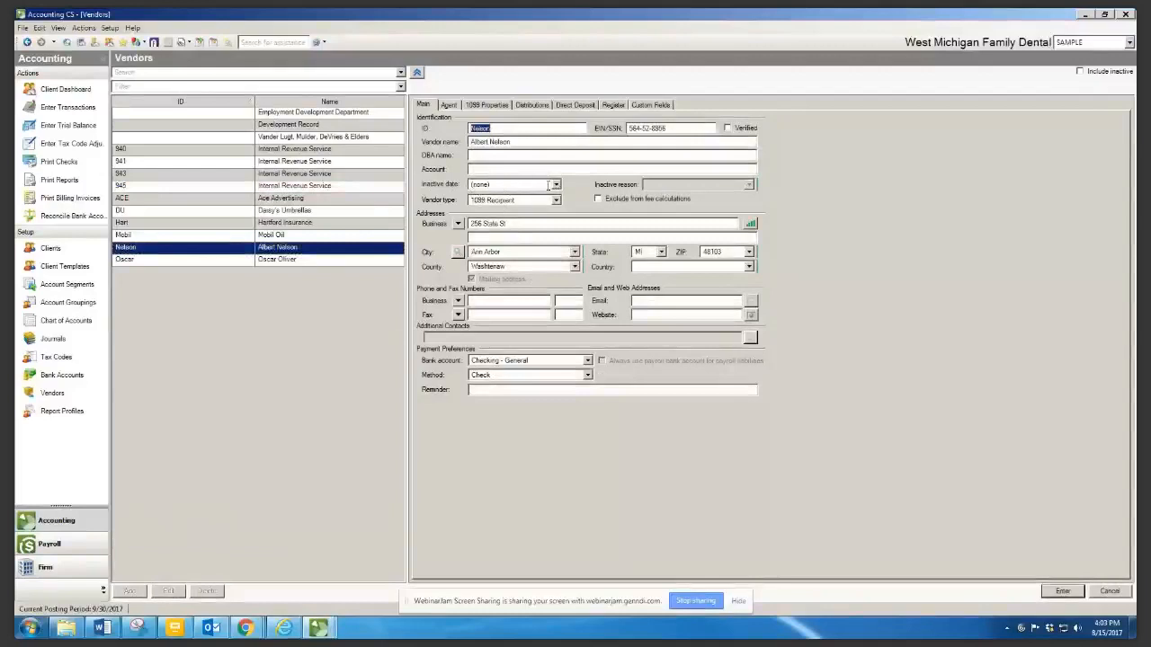
Give the 1099 vendor an inactive date of 8/8/2017 and save the record
click(556, 184)
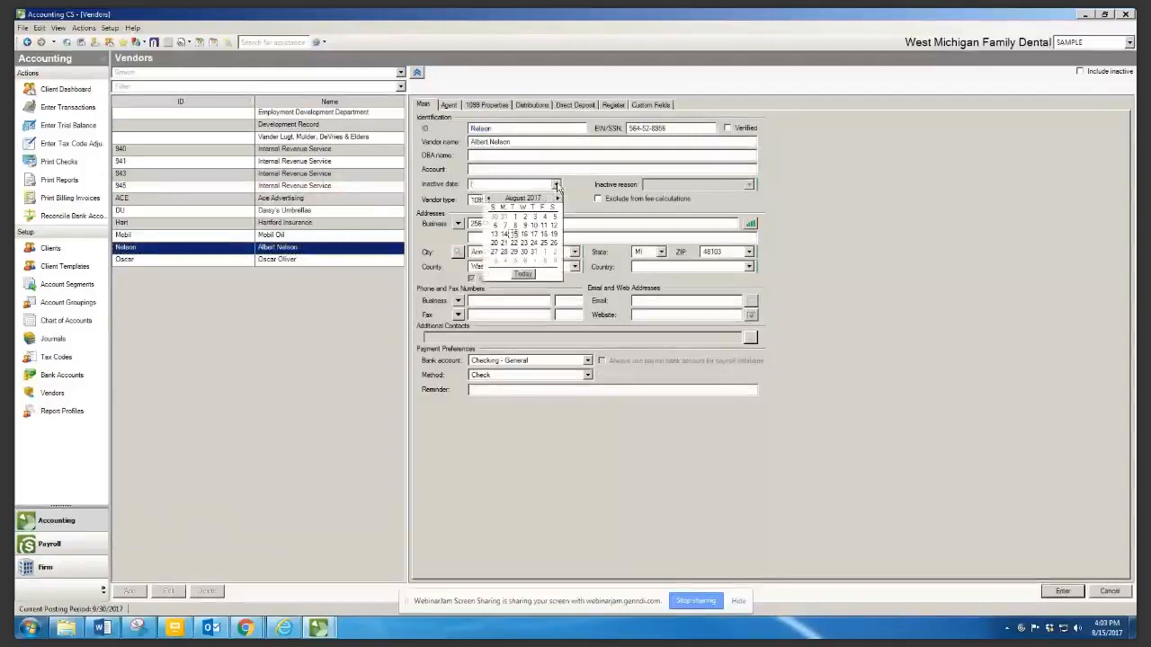
click(514, 225)
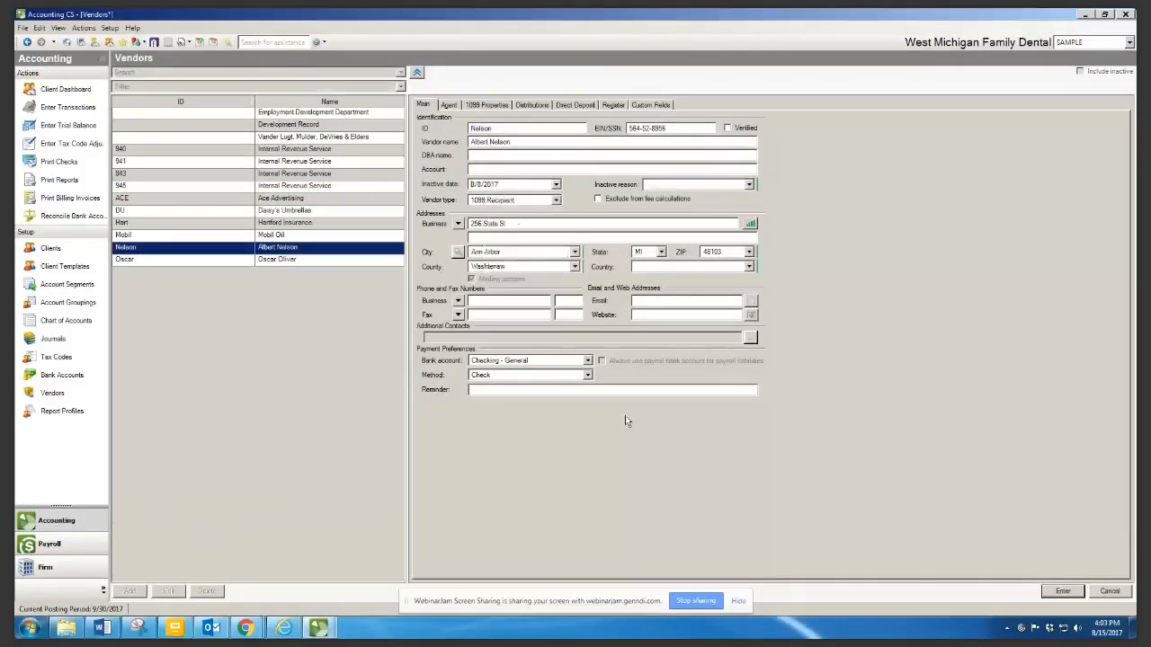
click(1065, 591)
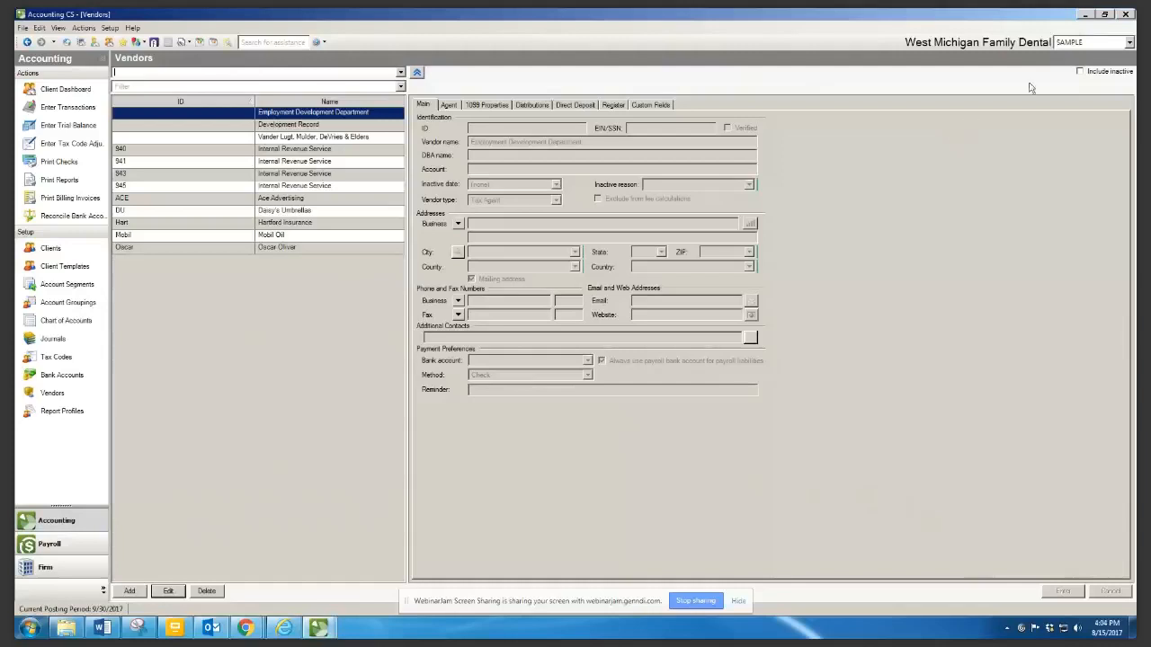
Include inactive vendors in the list and open the inactive 1099 vendor's record for editing
click(1082, 73)
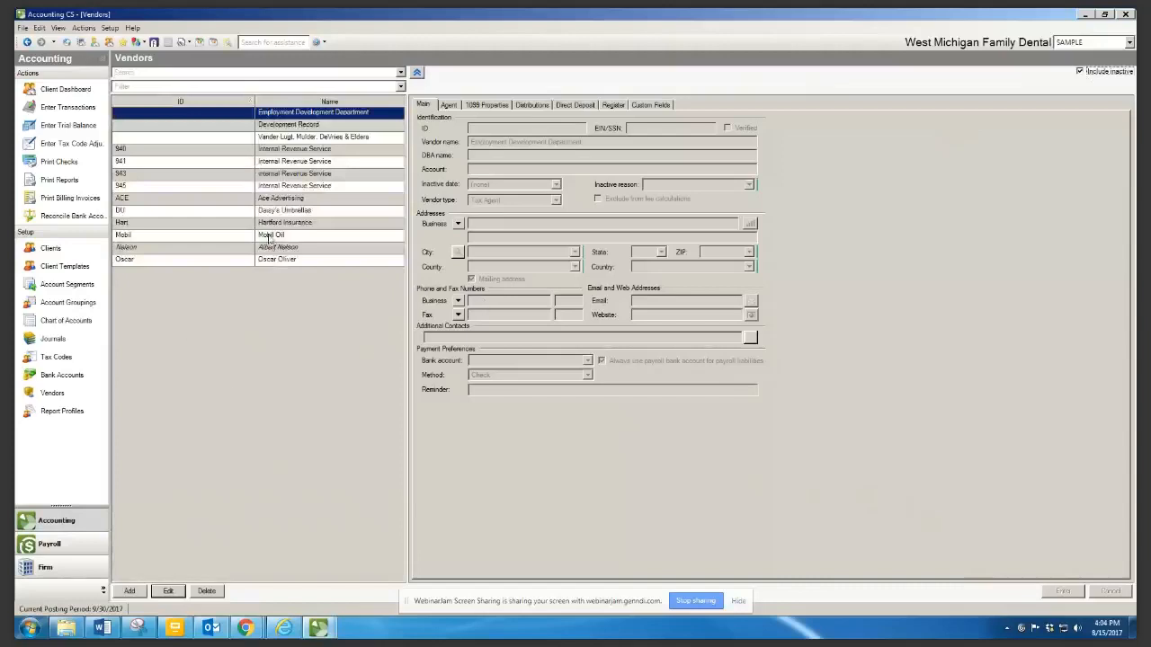
click(274, 248)
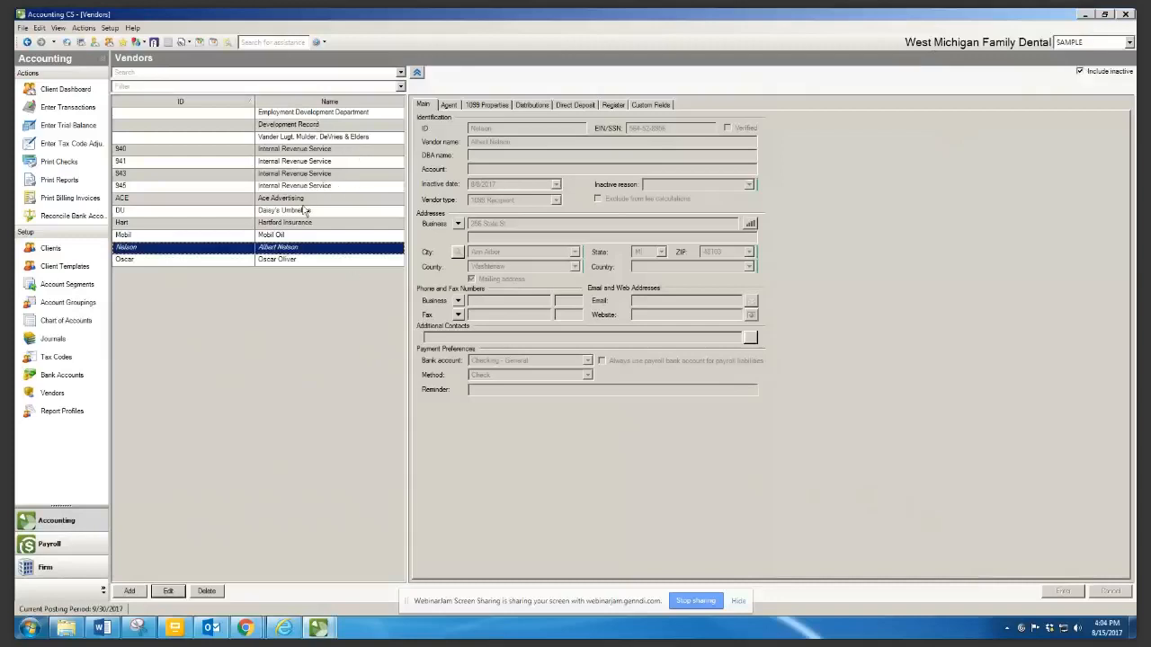
click(174, 590)
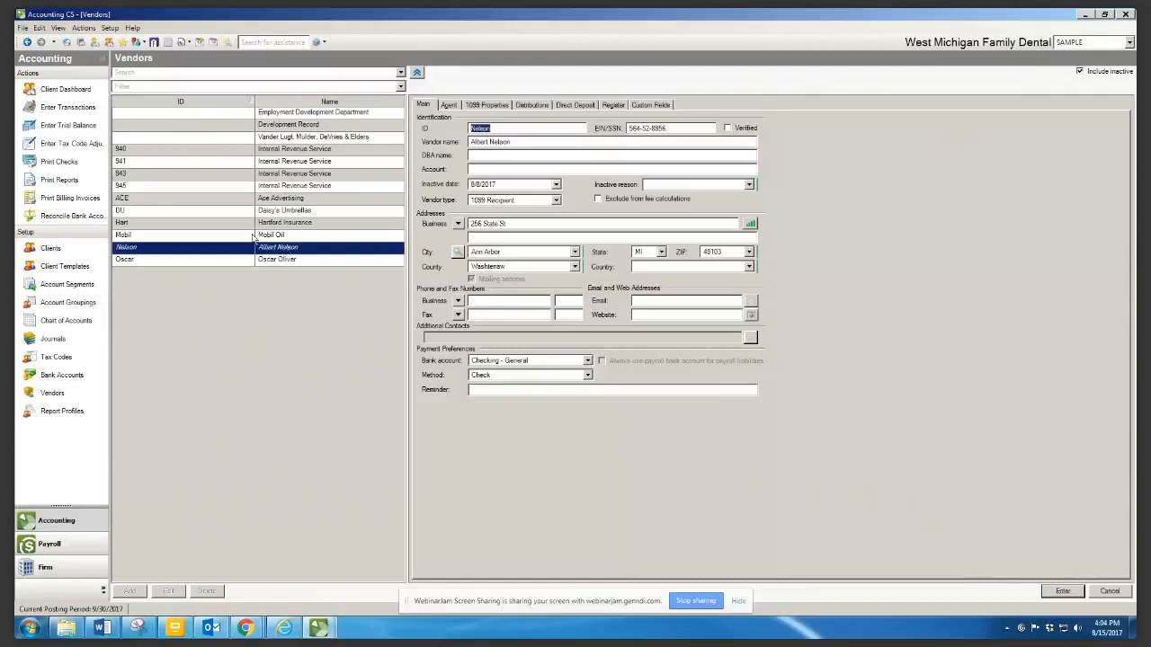
Sort the vendors by ID, then by name, and select Daisy's Umbrellas to view its details
click(180, 103)
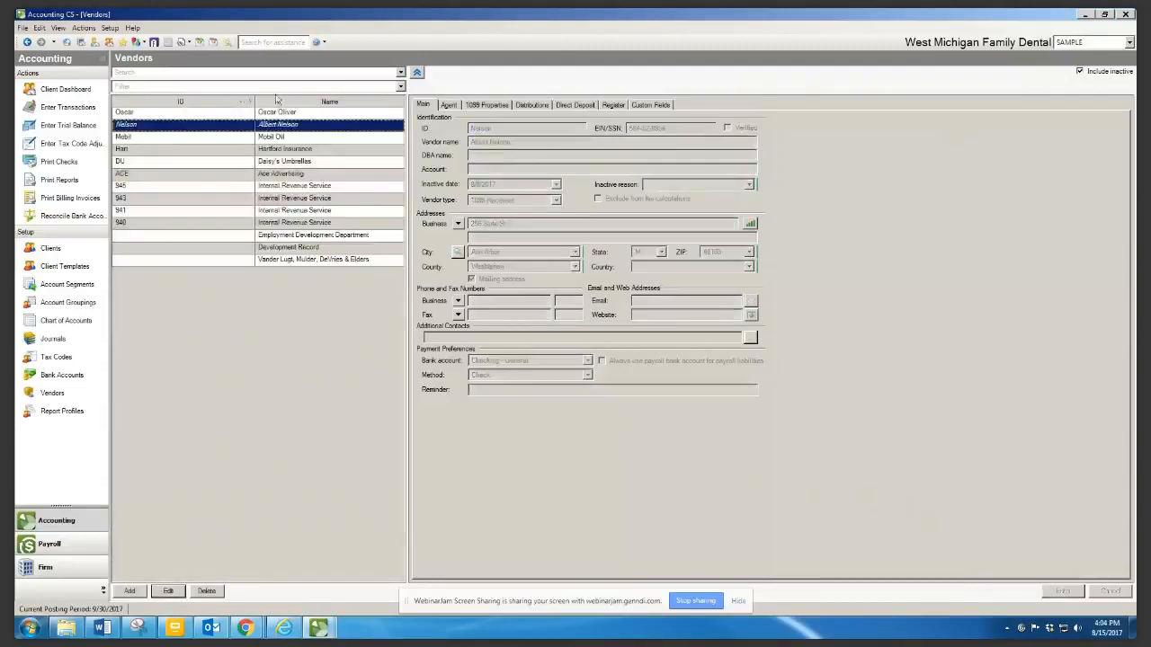
click(329, 103)
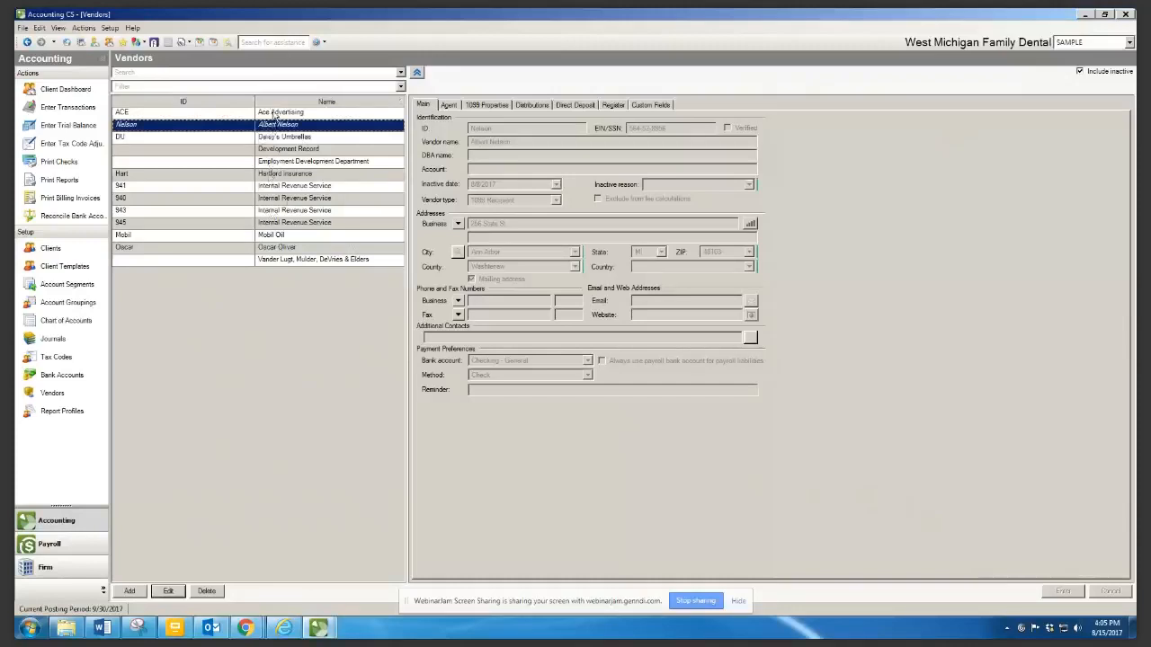
click(272, 141)
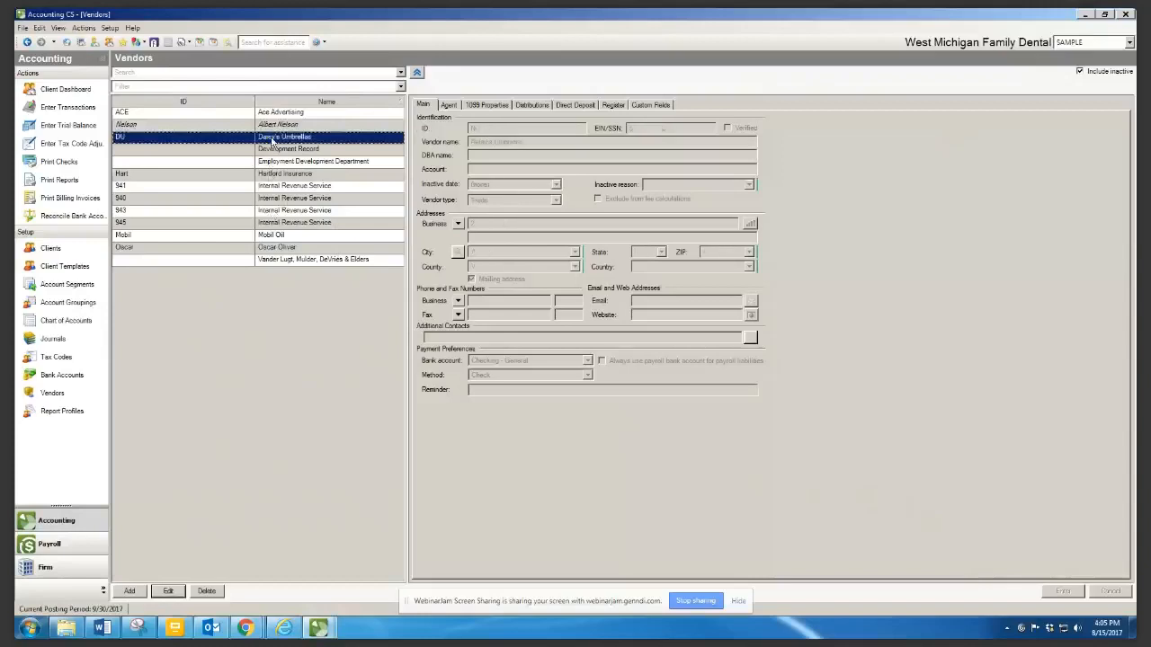
Add a new blank vendor record and display its Distributions settings
click(131, 593)
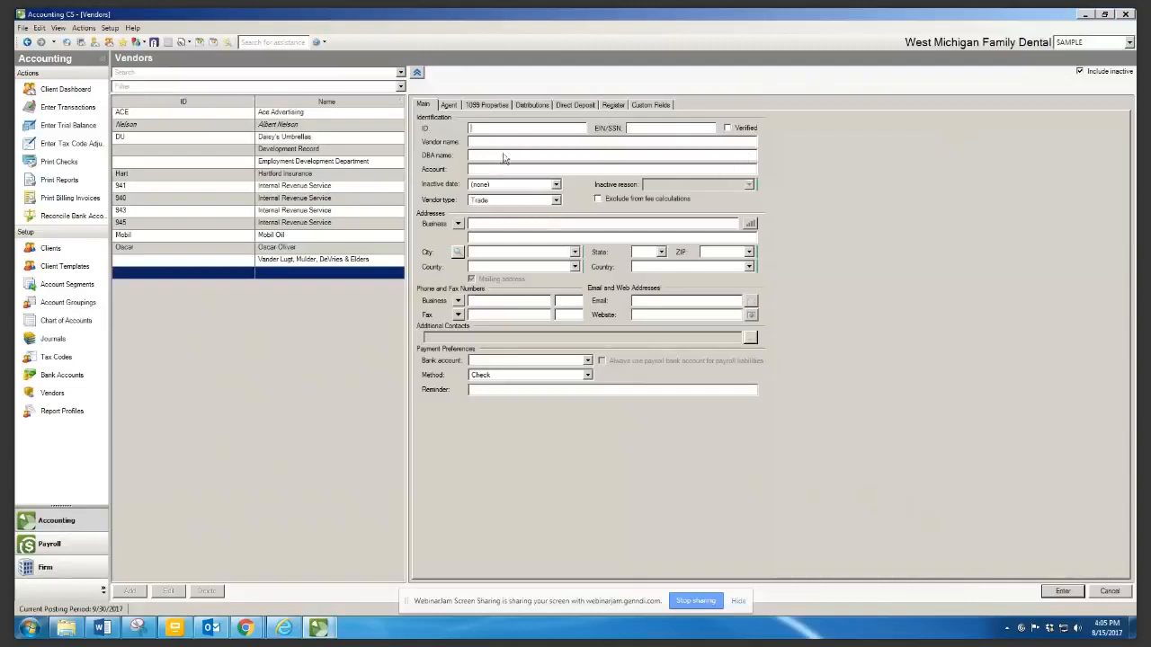
click(530, 106)
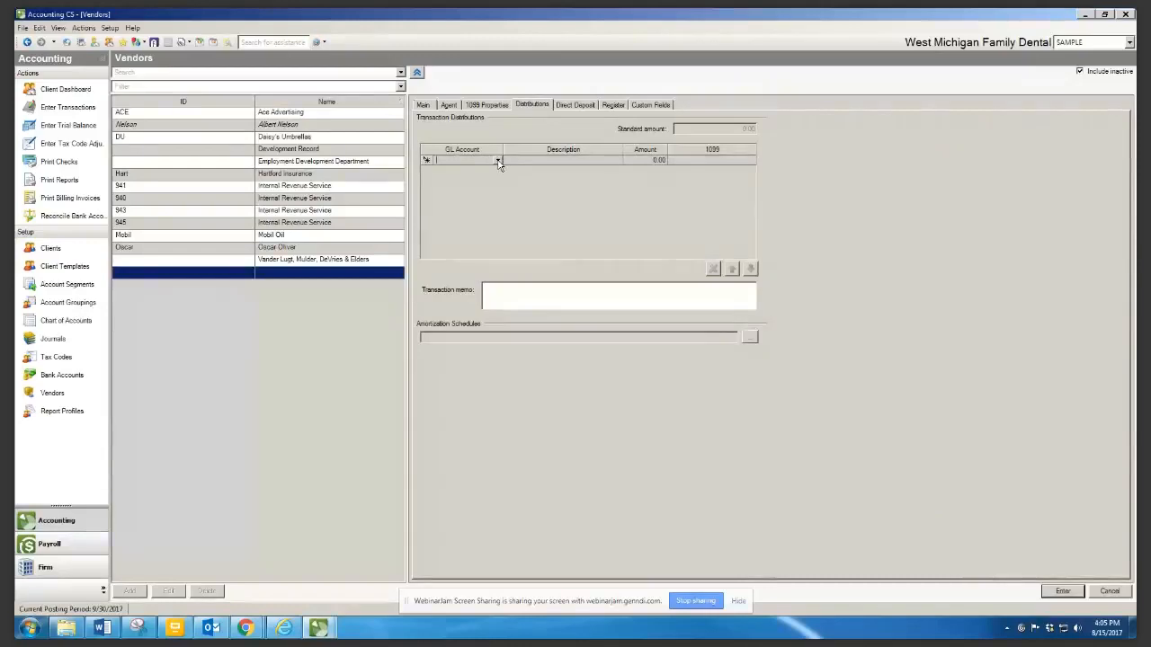
Assign GL 552 Maintenance On Equipment to distribution row 1 and GL 500 Purchases to row 2
click(497, 161)
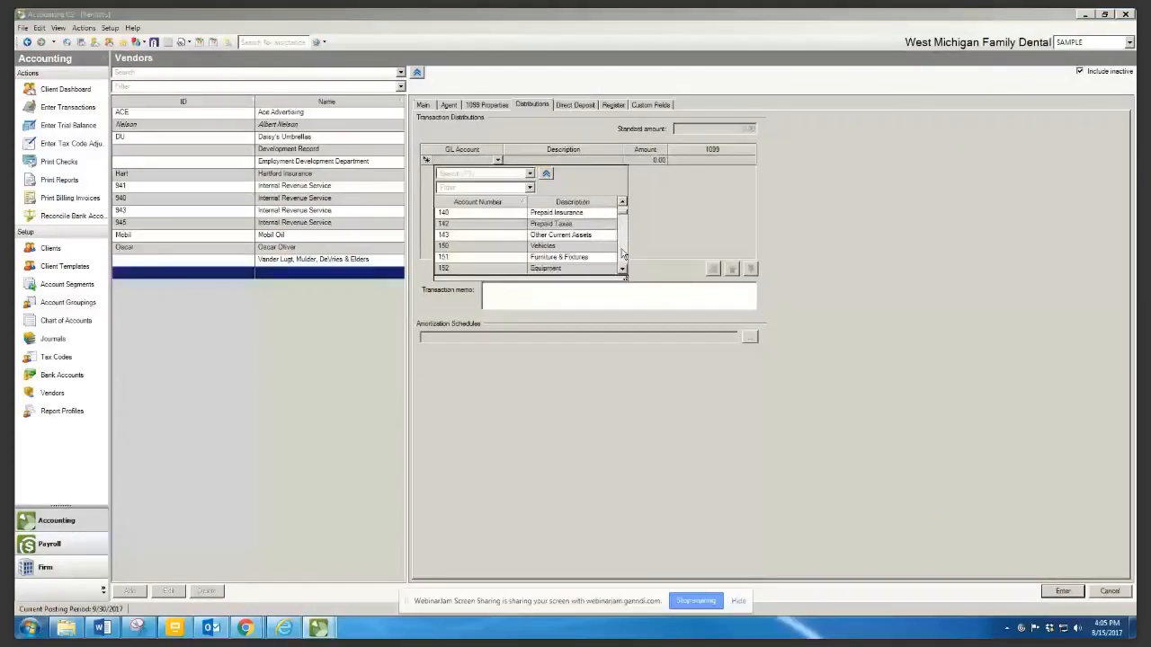
click(622, 255)
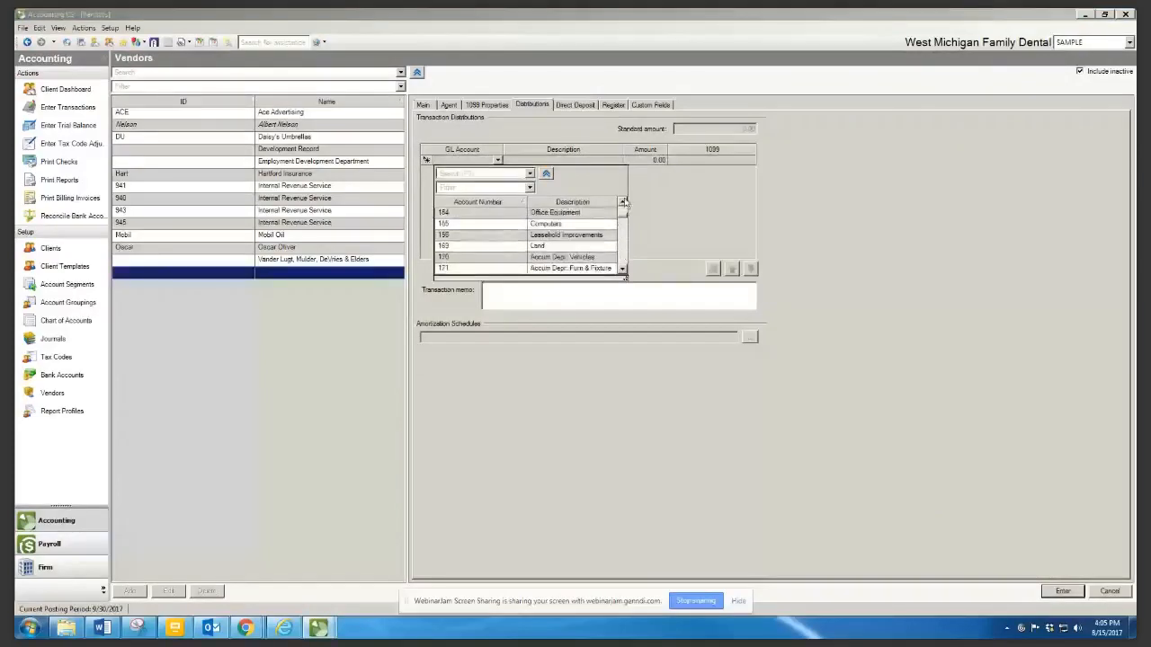
click(627, 261)
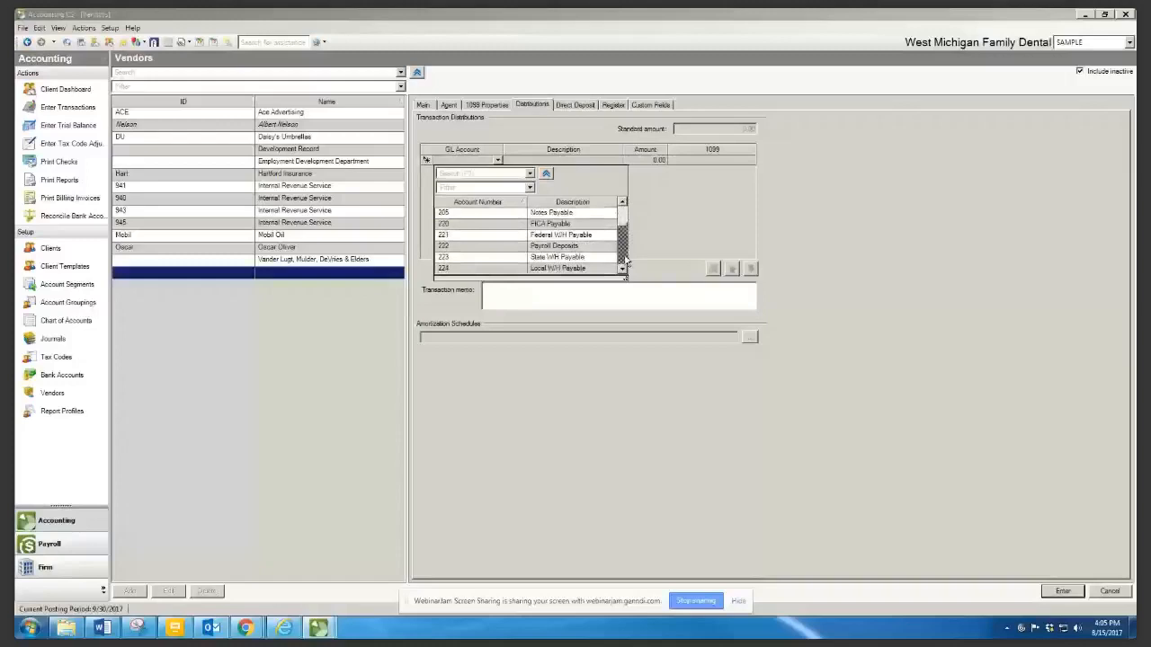
click(627, 262)
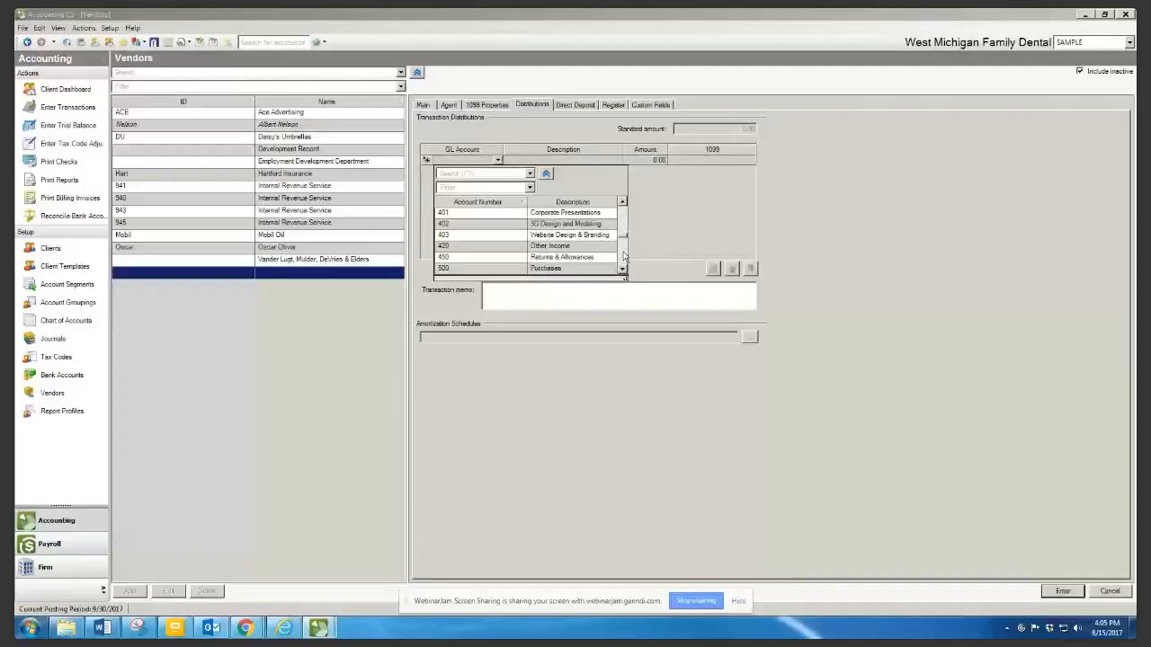
click(481, 169)
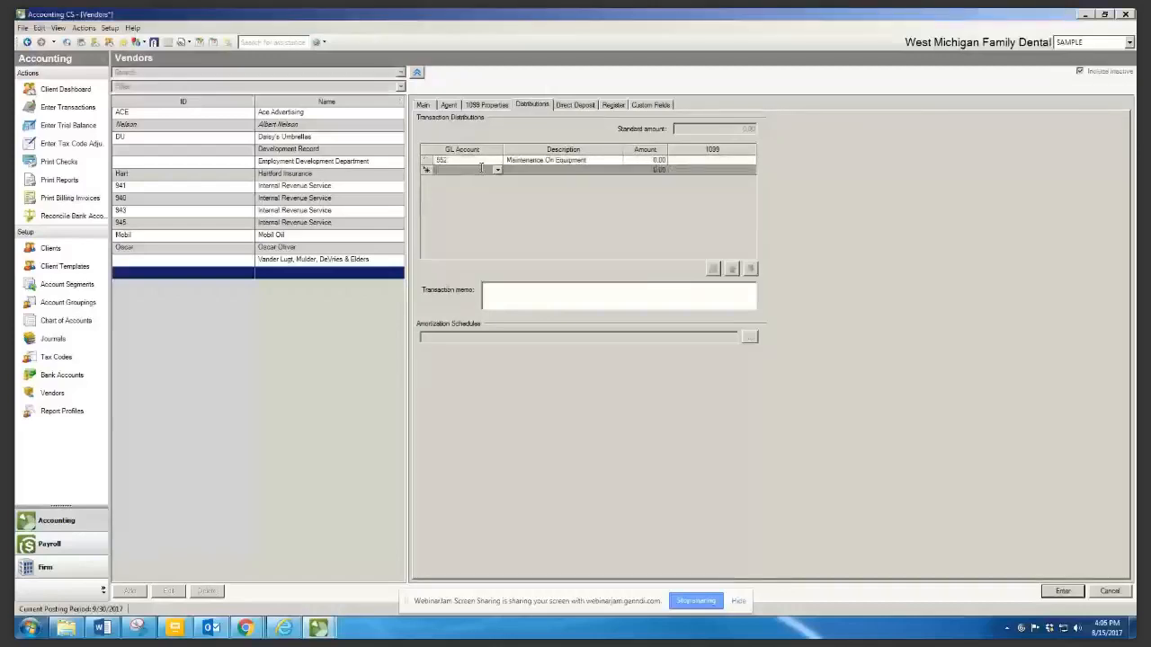
click(497, 169)
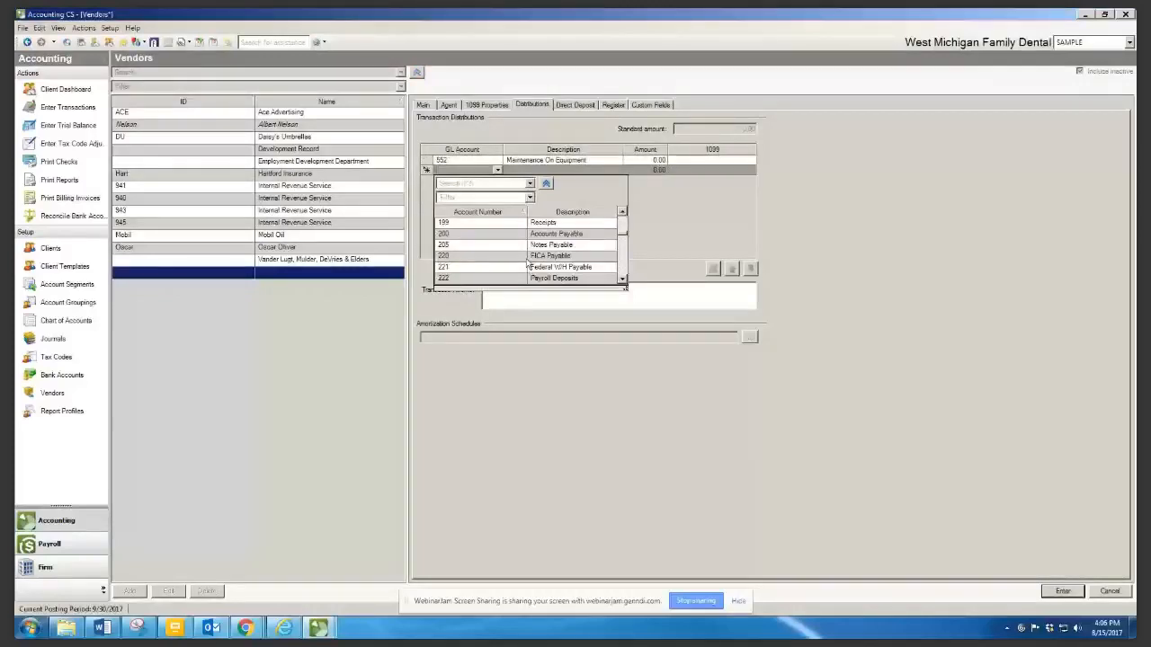
scroll(531, 263, down, 5)
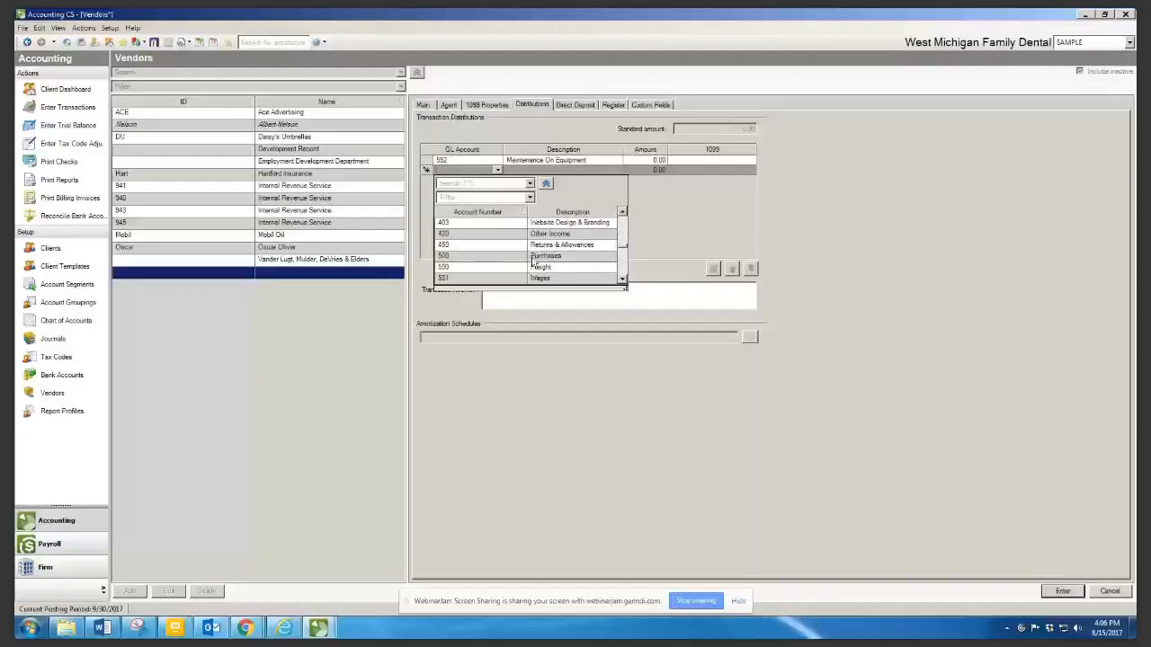
click(532, 257)
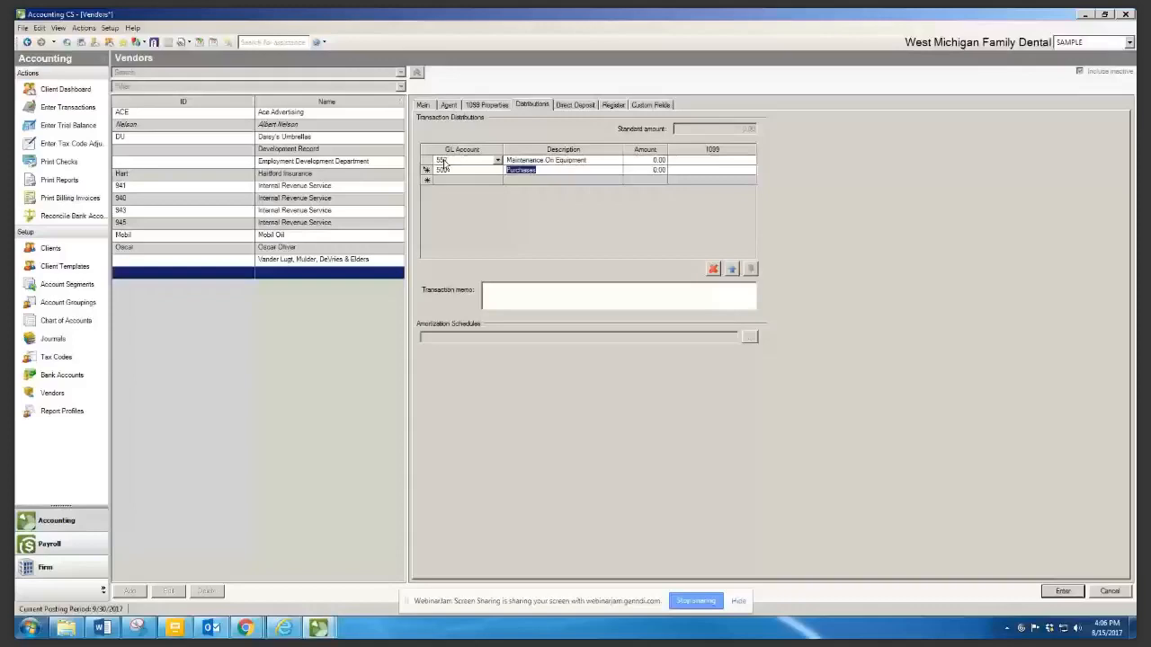
click(494, 293)
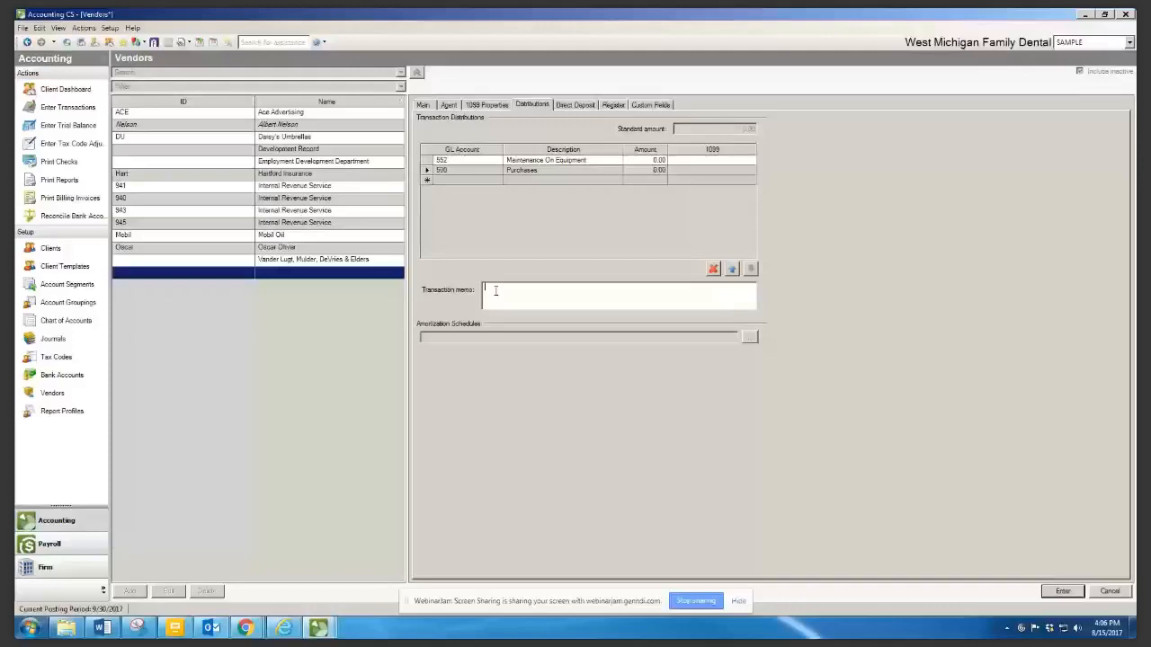
Replace the drafted memo text with the transaction memo 'Invoice #'
text(ACcount # 1234)
key(BackSpace)
key(BackSpace)
key(BackSpace)
key(BackSpace)
key(BackSpace)
key(BackSpace)
key(BackSpace)
key(BackSpace)
key(BackSpace)
key(BackSpace)
key(BackSpace)
key(BackSpace)
key(BackSpace)
key(BackSpace)
text(Invoice #)
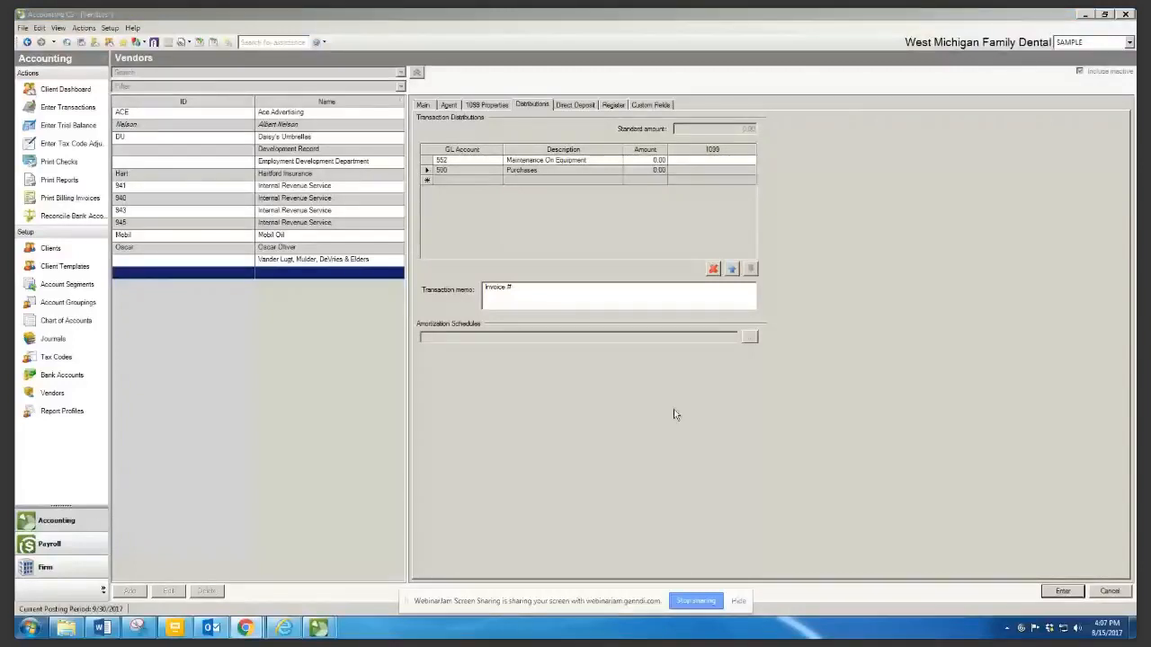
Cancel the unsaved new vendor and go to Setup > Transaction Templates
click(1109, 592)
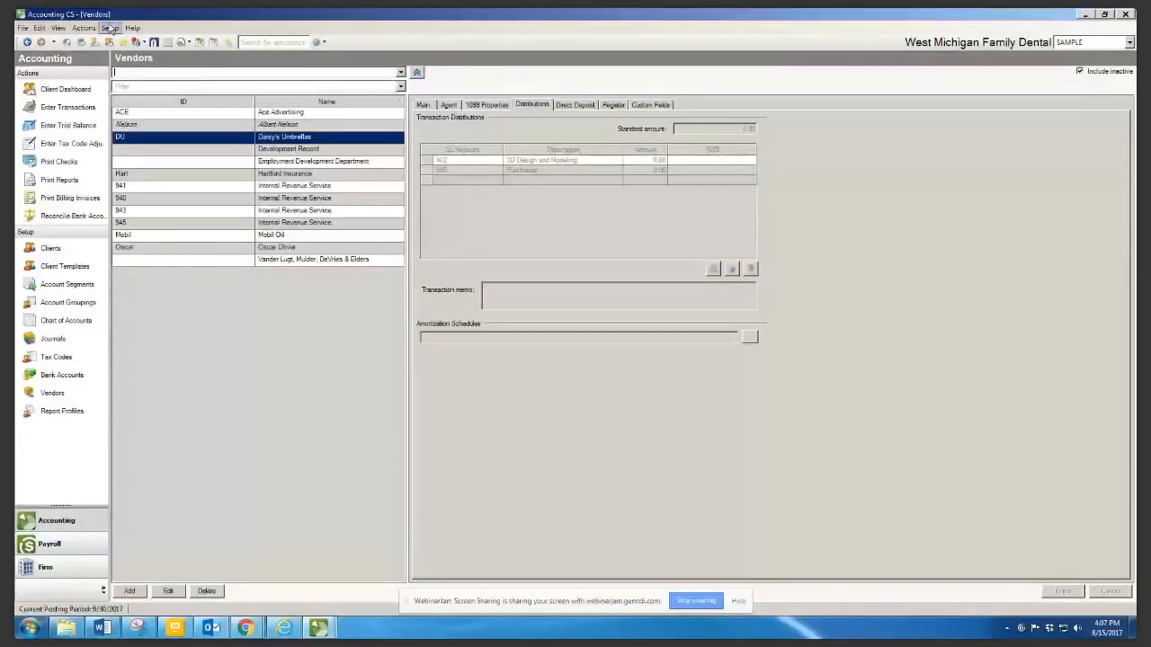
click(109, 27)
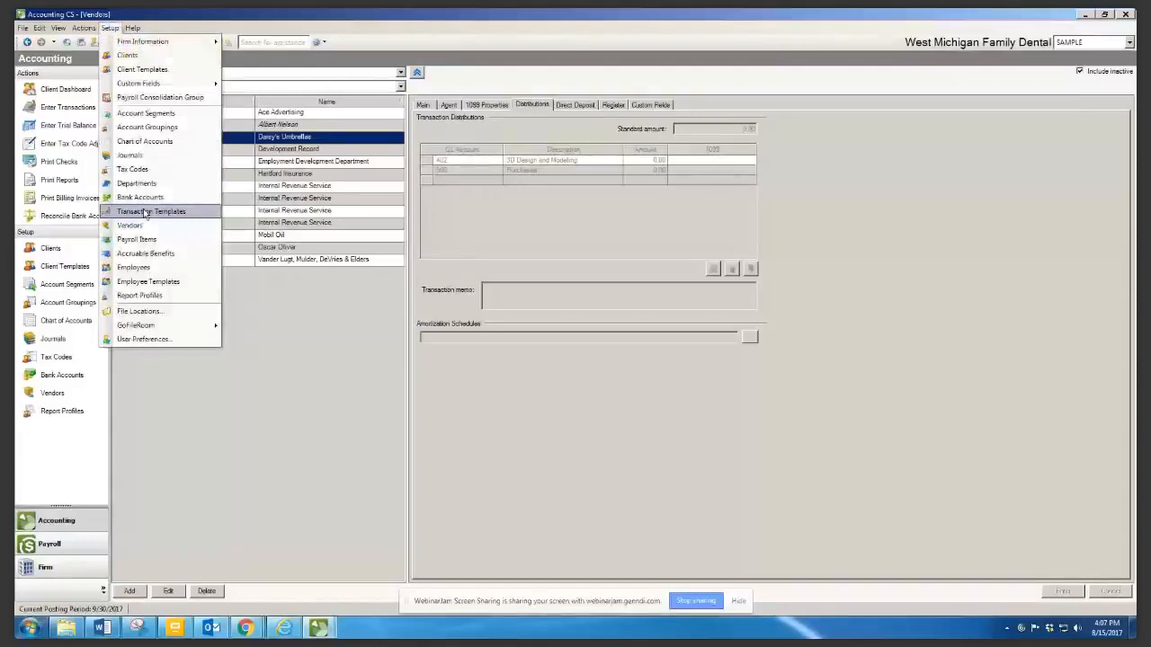
click(144, 213)
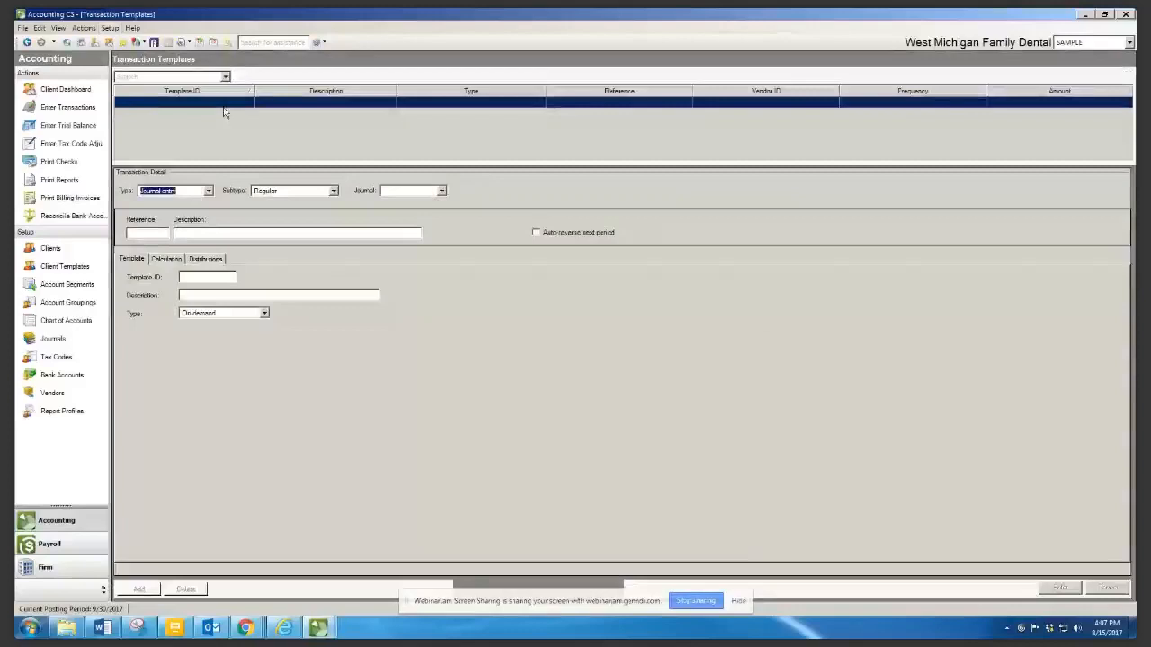
Make a Deposit template on Checking - General, General journal, described 'Deposit-LCCC'
click(208, 192)
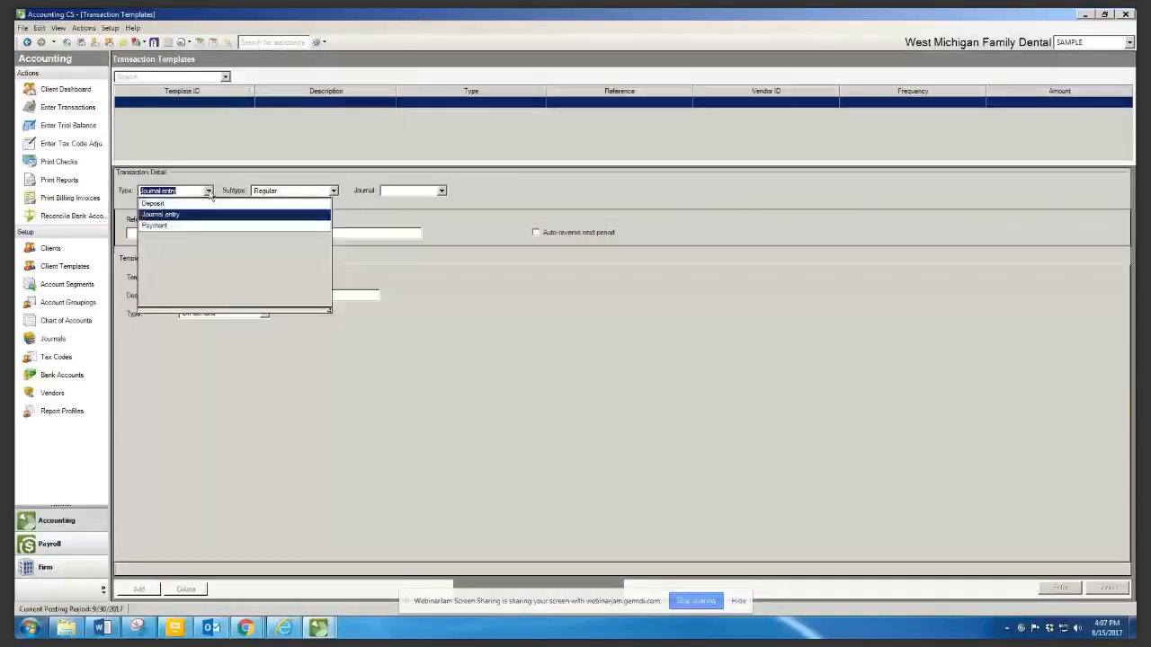
click(220, 204)
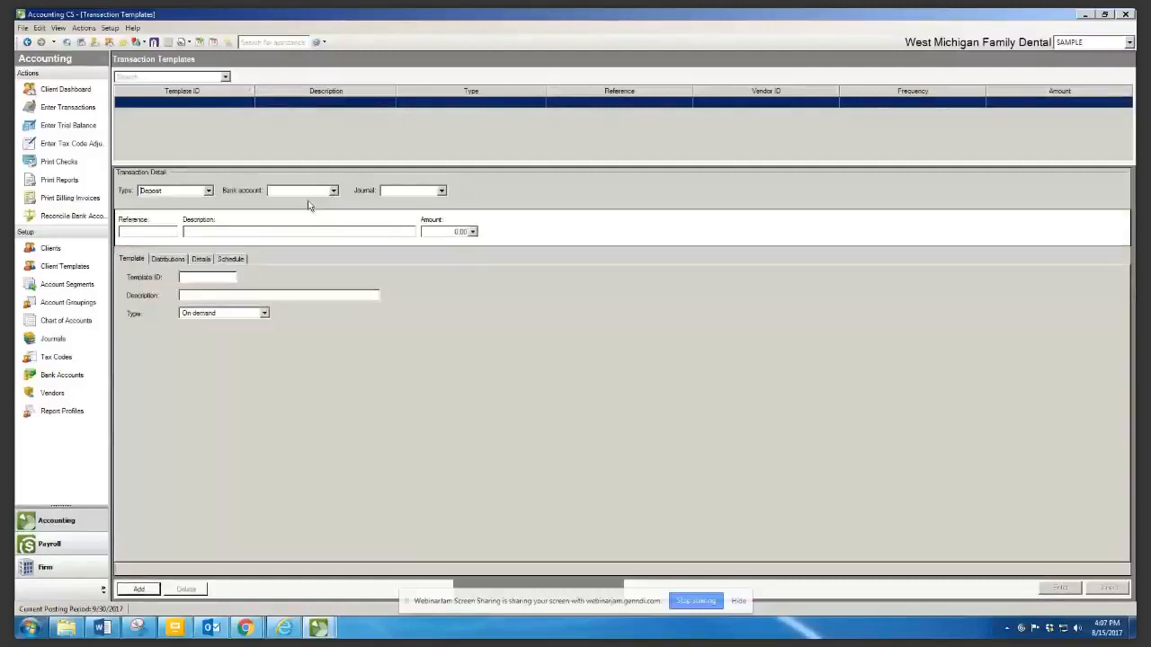
click(308, 205)
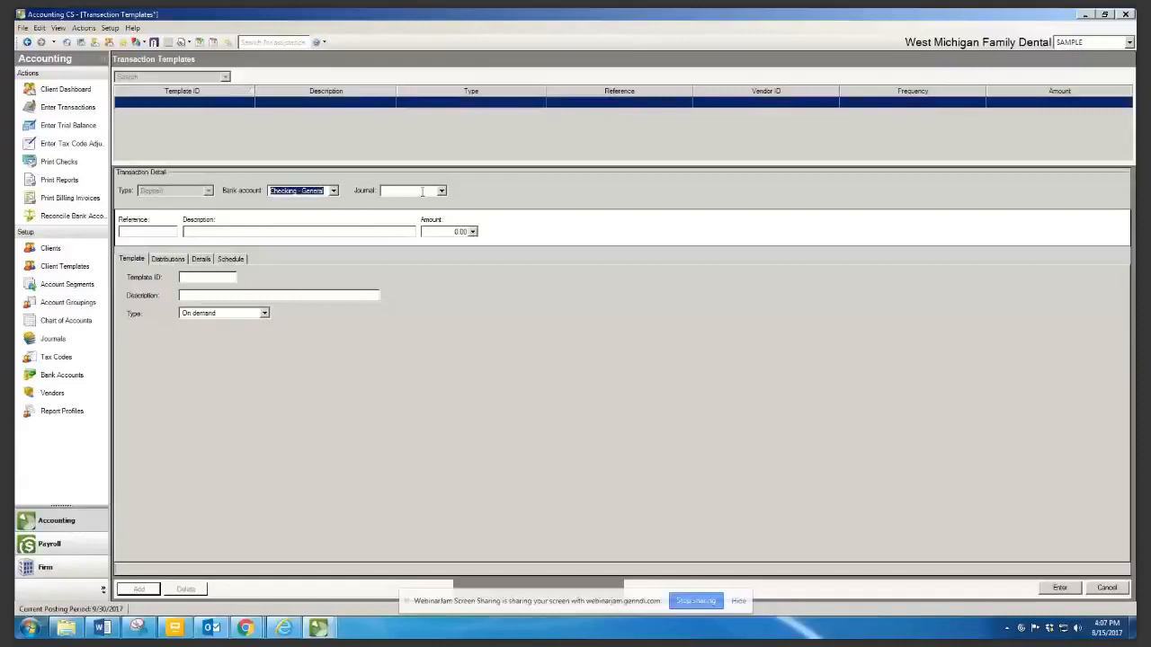
click(421, 191)
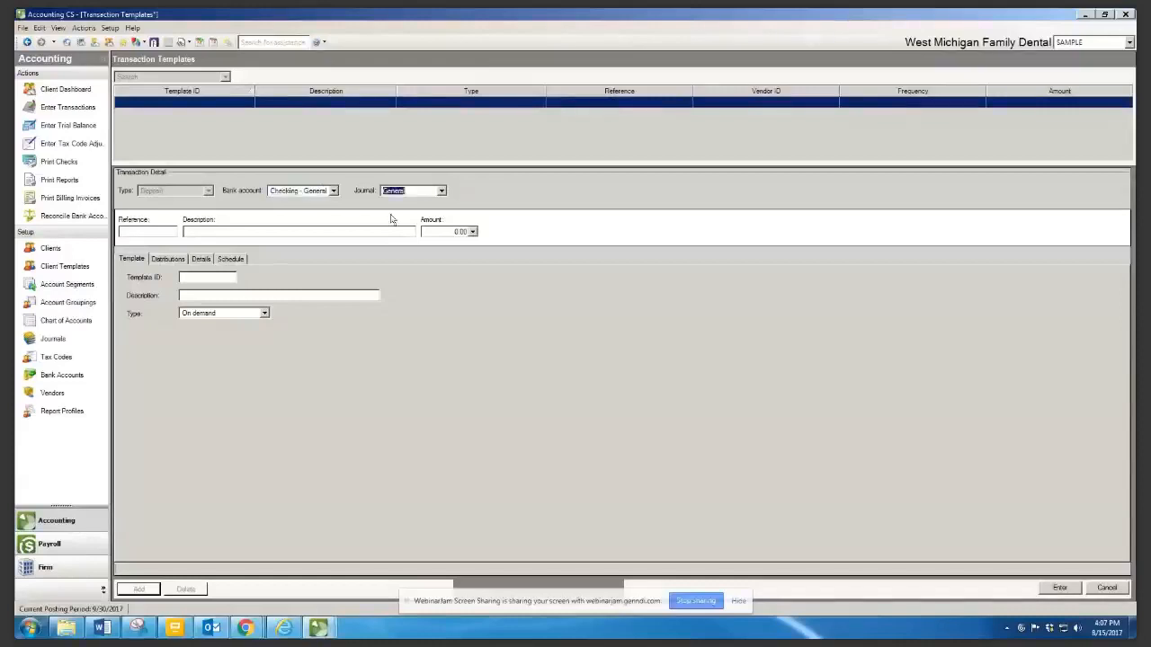
click(212, 232)
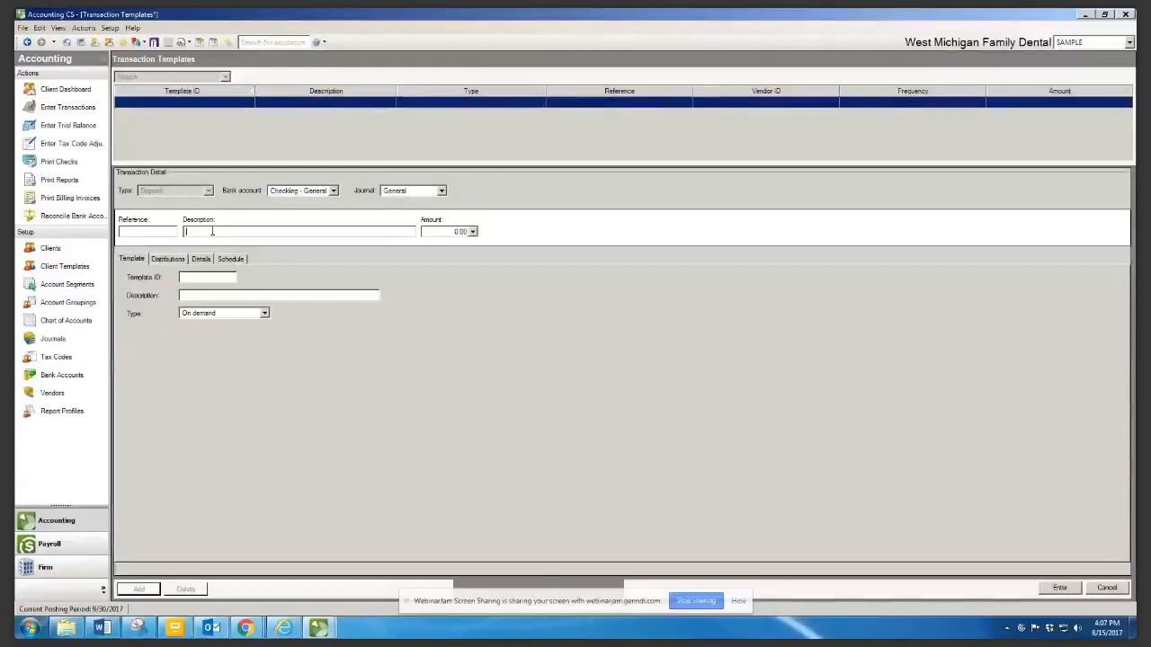
text(De)
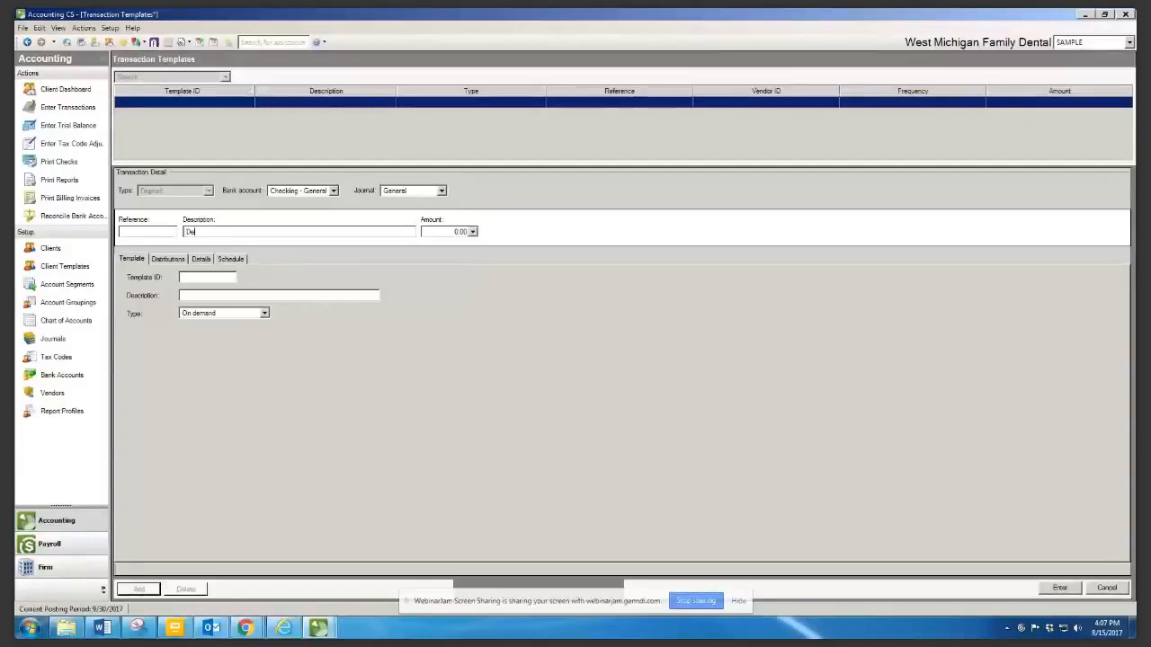
text(posit-LC)
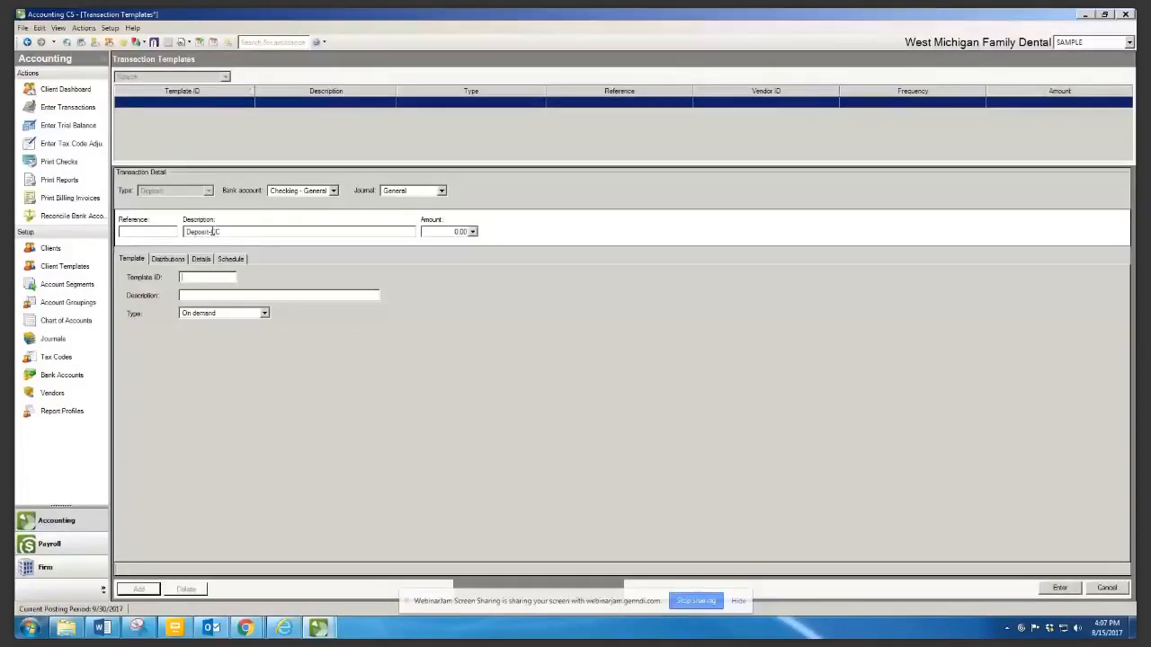
text(CC)
key(Tab)
Show the template's distributions and close the account list without choosing an account
click(168, 259)
click(309, 286)
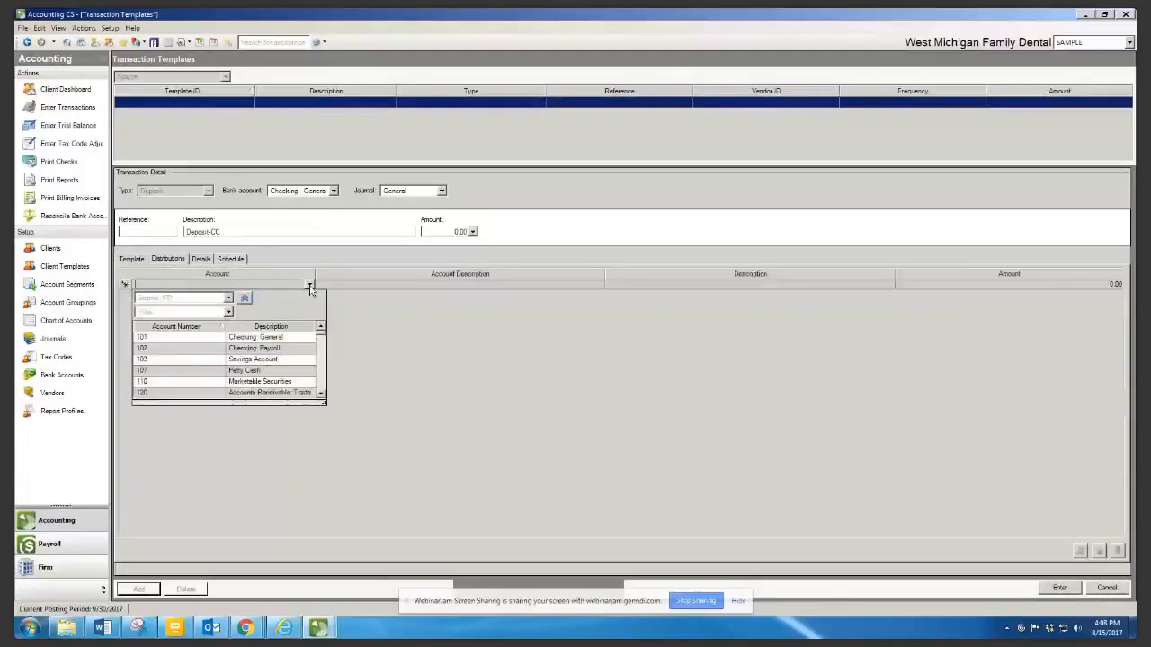
scroll(311, 286, down, 2)
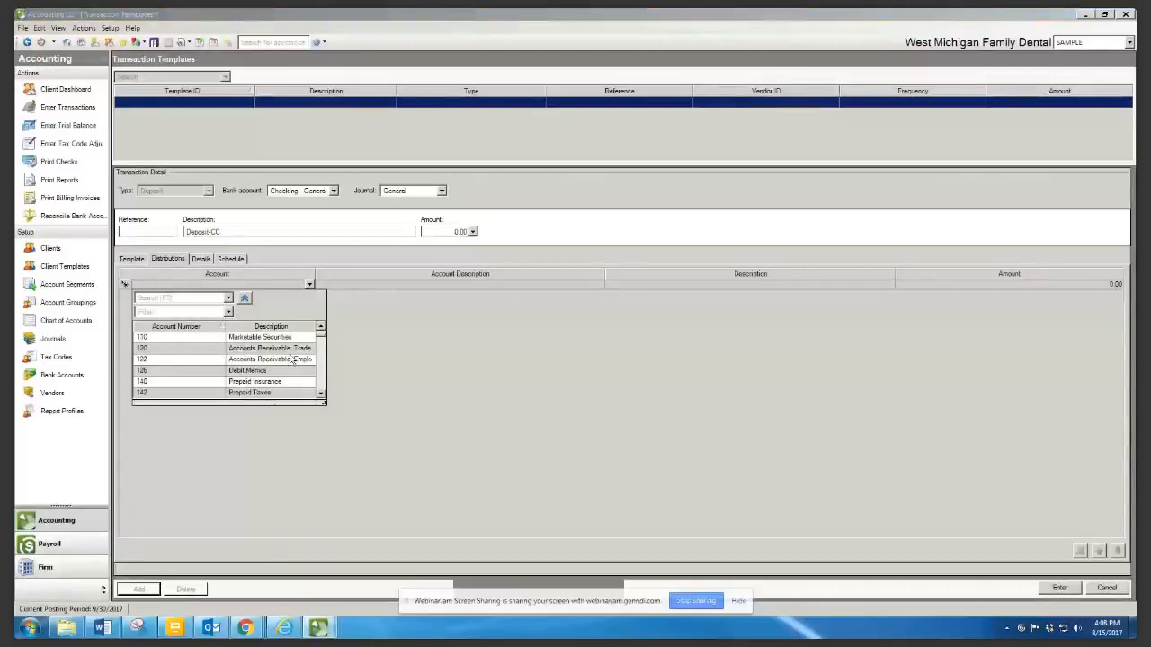
click(718, 443)
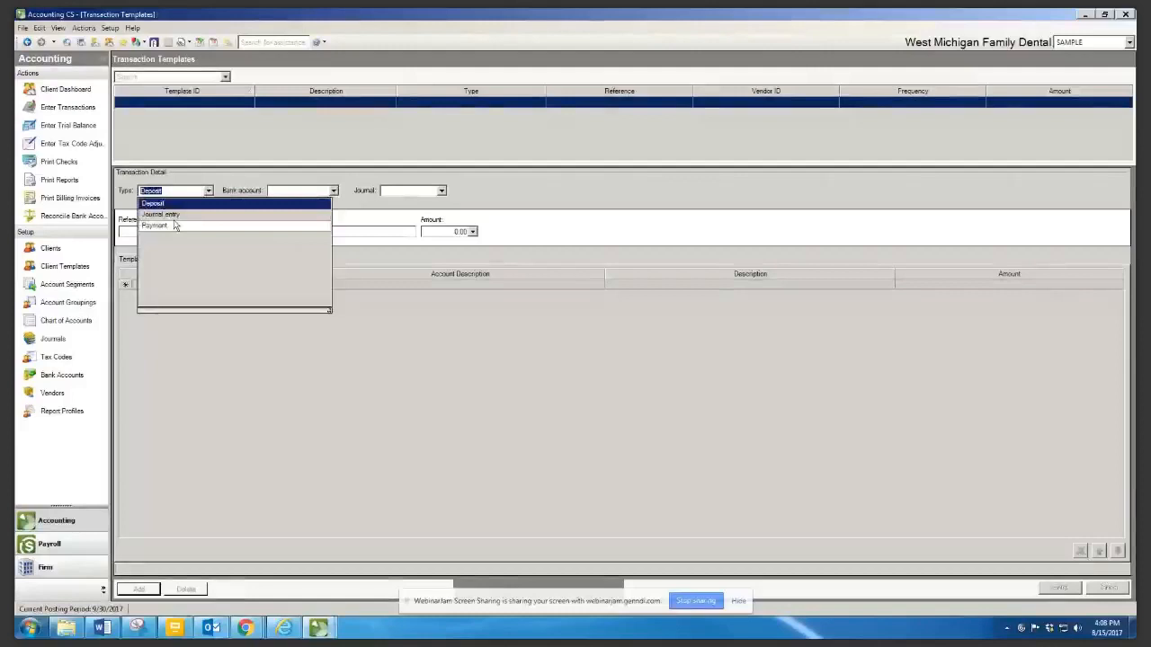
Make a Payment template on Checking - General, General journal, with reference 'AmExp'
click(156, 225)
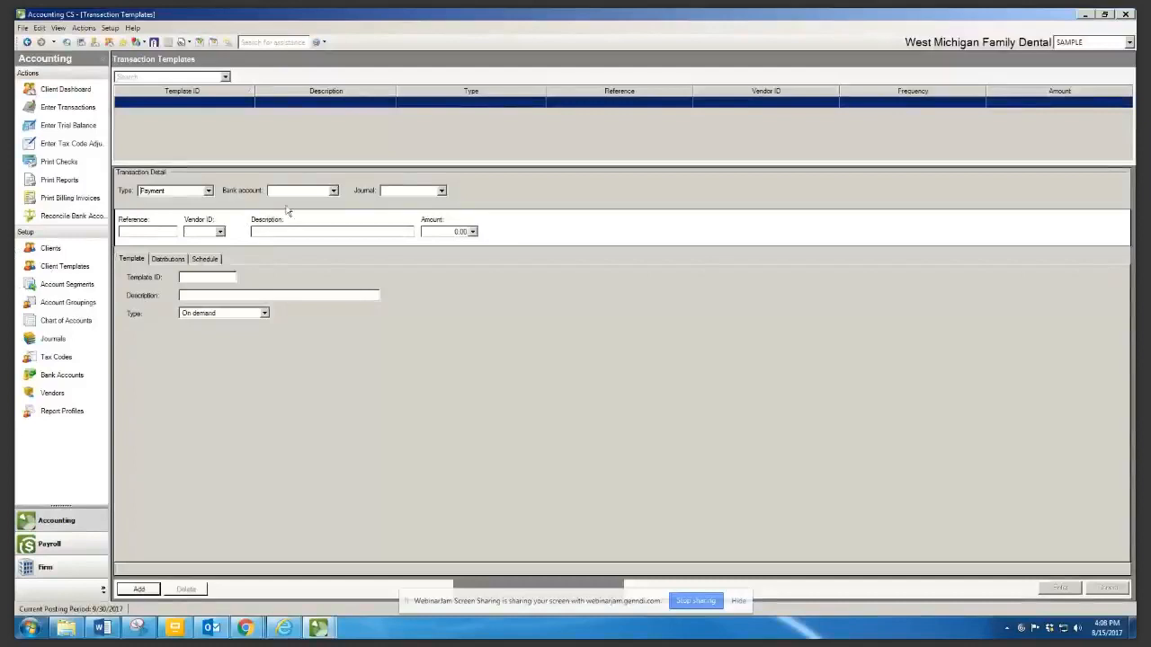
click(334, 191)
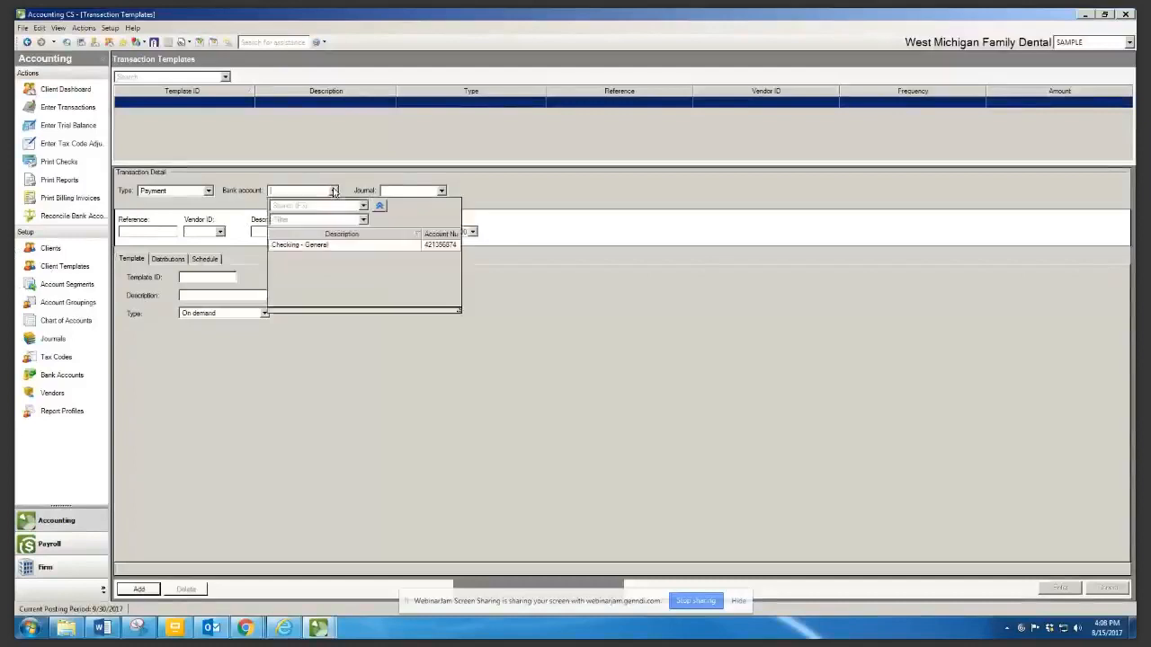
click(316, 247)
click(440, 190)
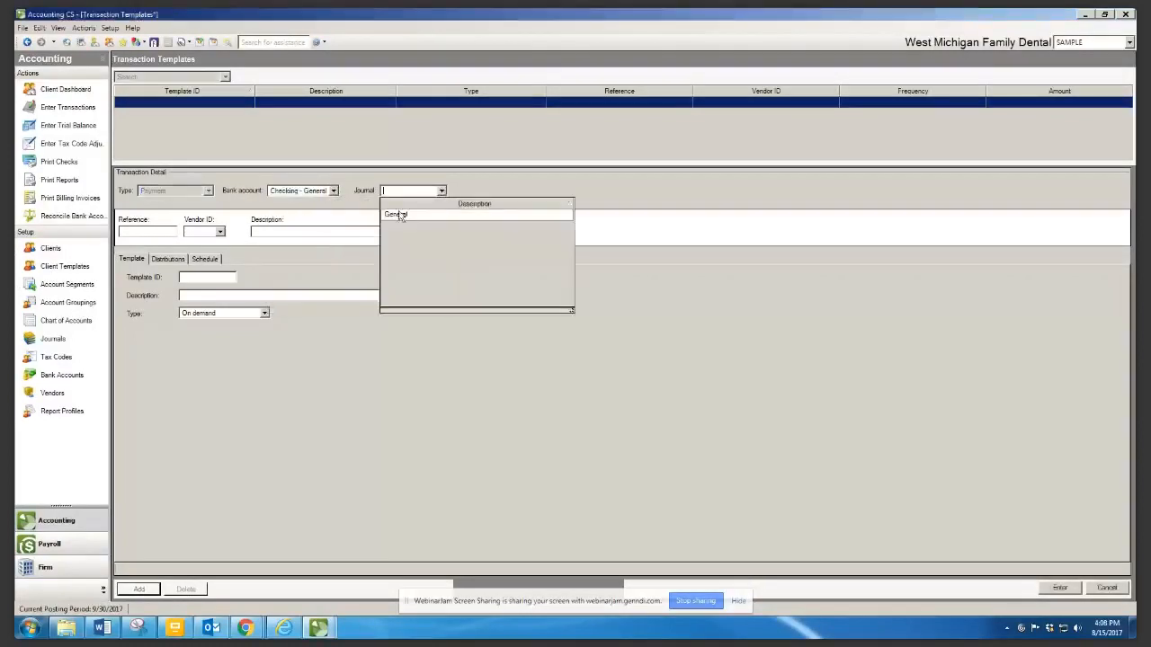
click(395, 214)
click(170, 231)
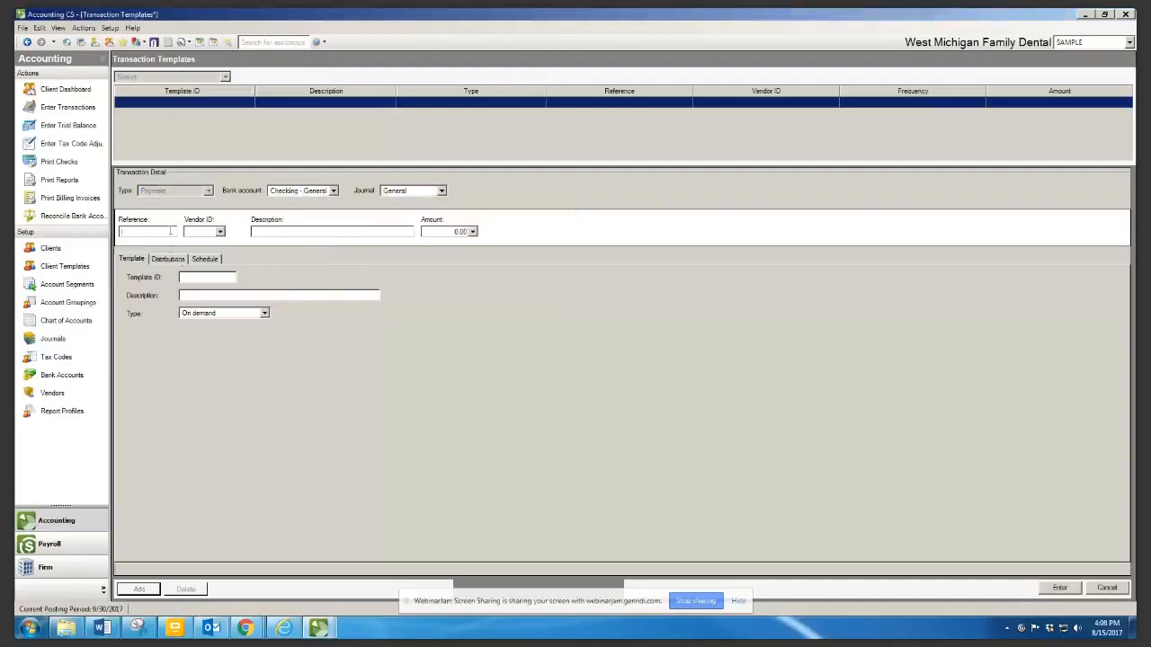
text(AM)
key(BackSpace)
text(mExp)
key(Tab)
Enter description 'American Express' and template ID 'AmEx', view distributions, then cancel the draft
click(302, 231)
text(AMerican Express)
key(Tab)
click(195, 280)
text(AmEx)
click(171, 260)
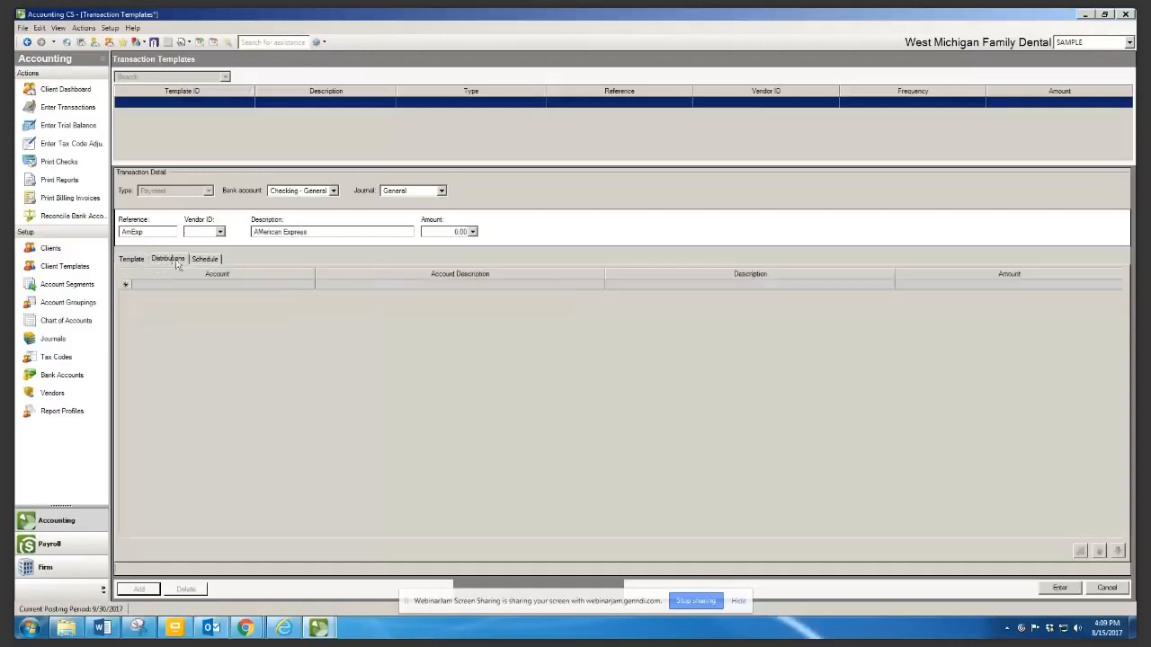
click(220, 284)
click(1101, 590)
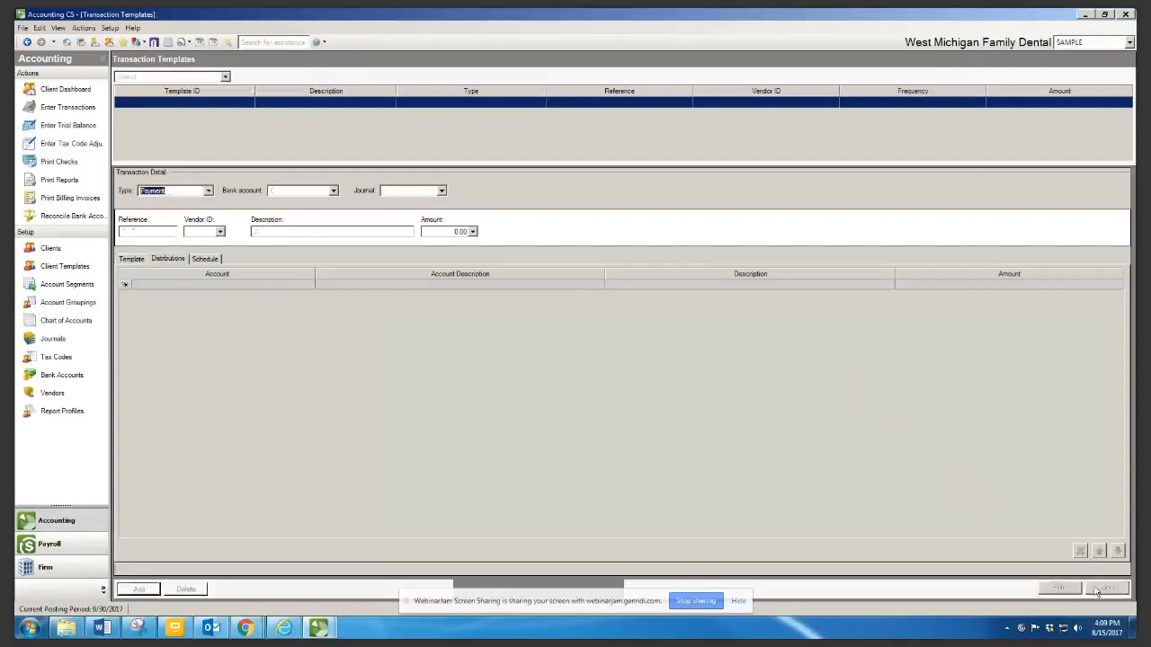
click(130, 260)
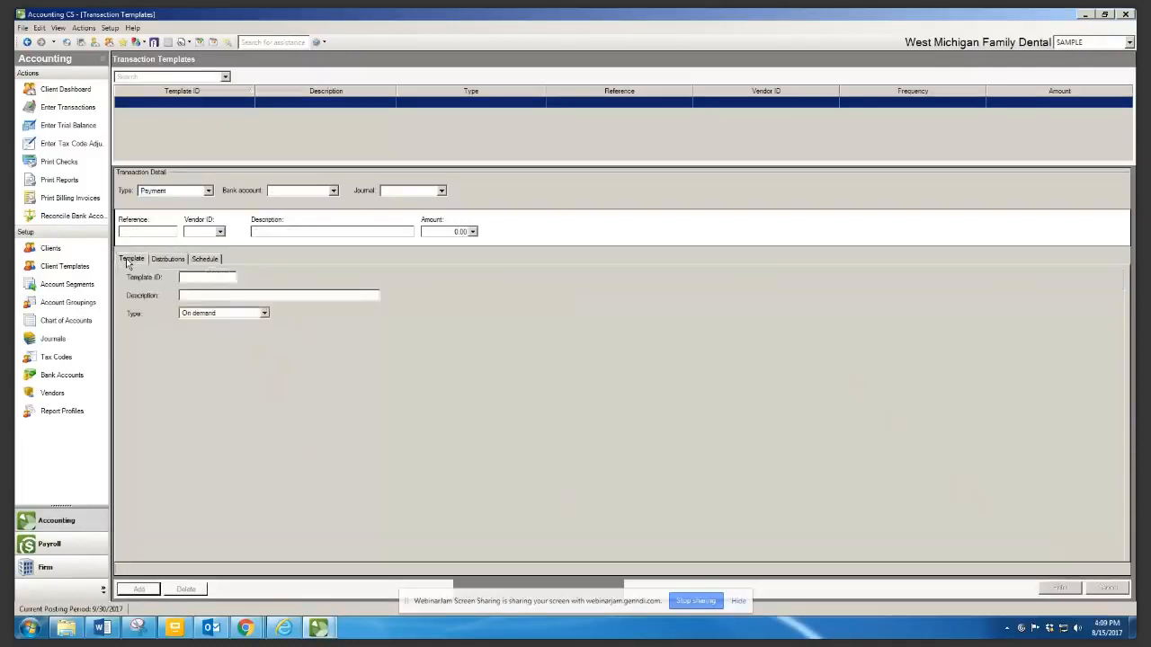
click(168, 259)
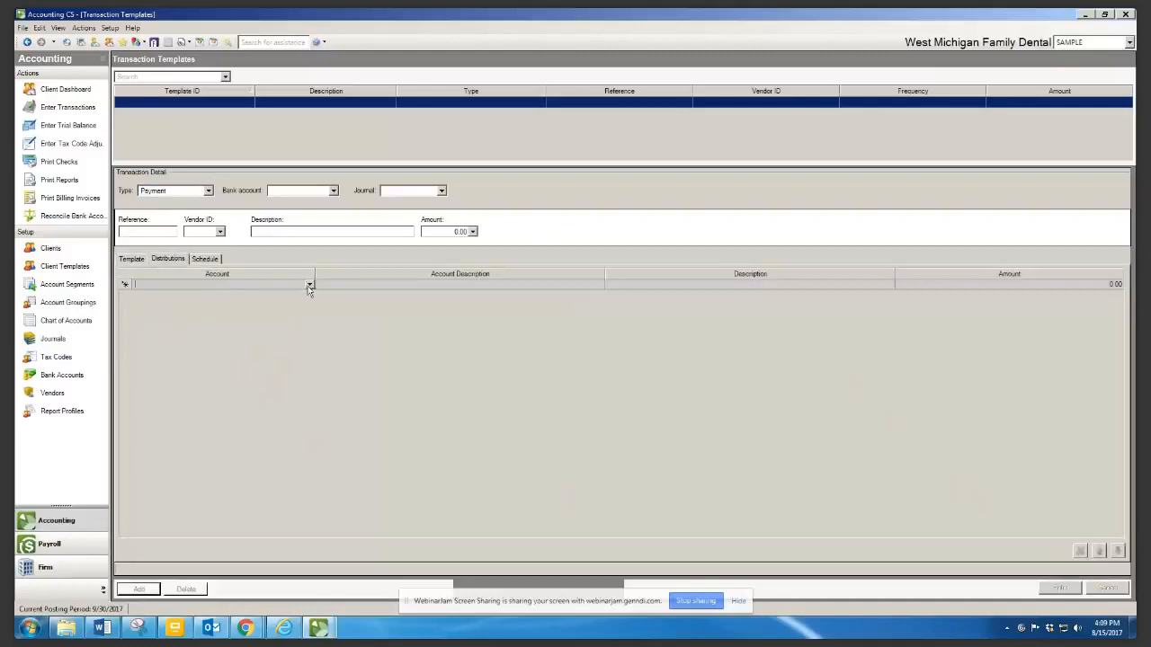
click(309, 286)
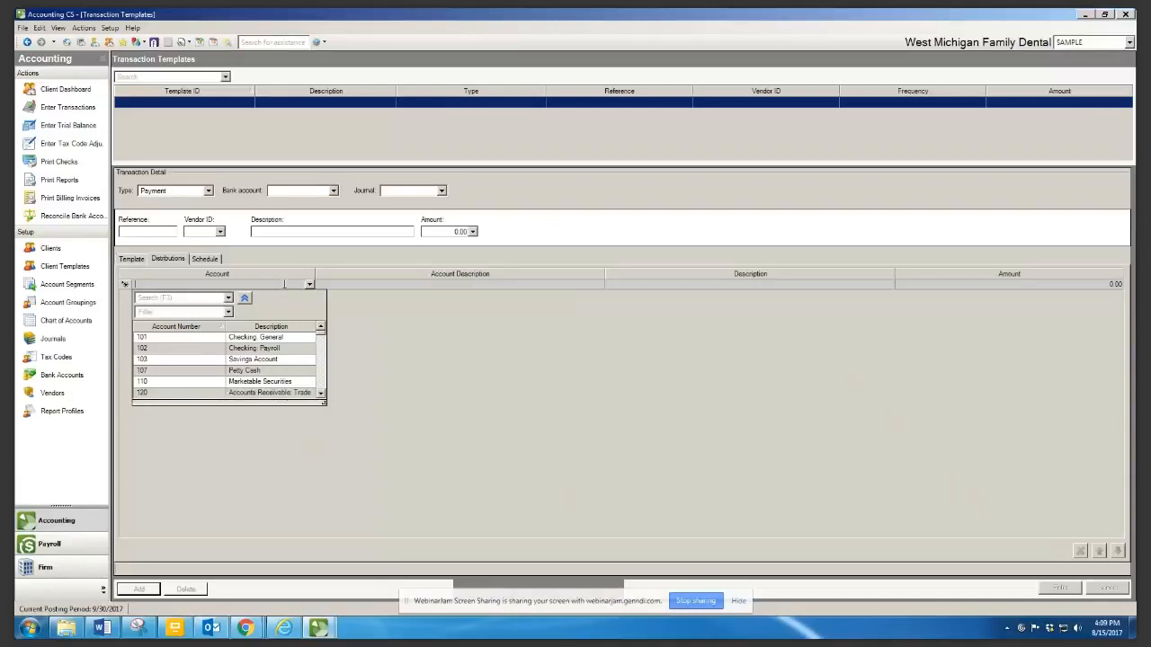
click(359, 284)
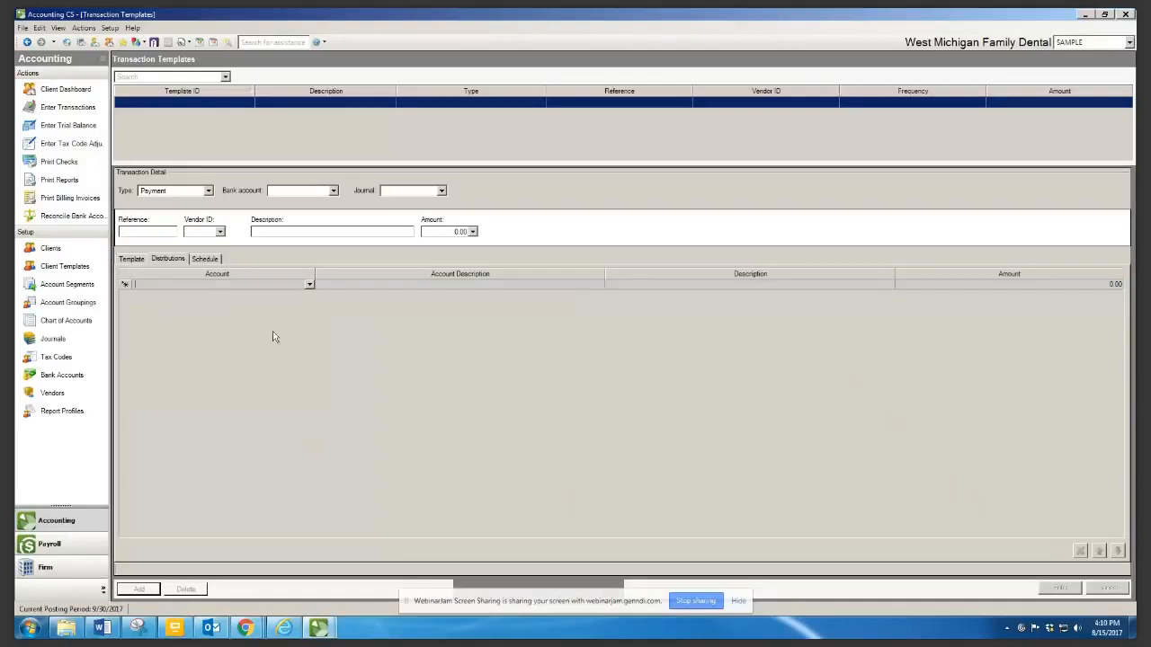
click(133, 262)
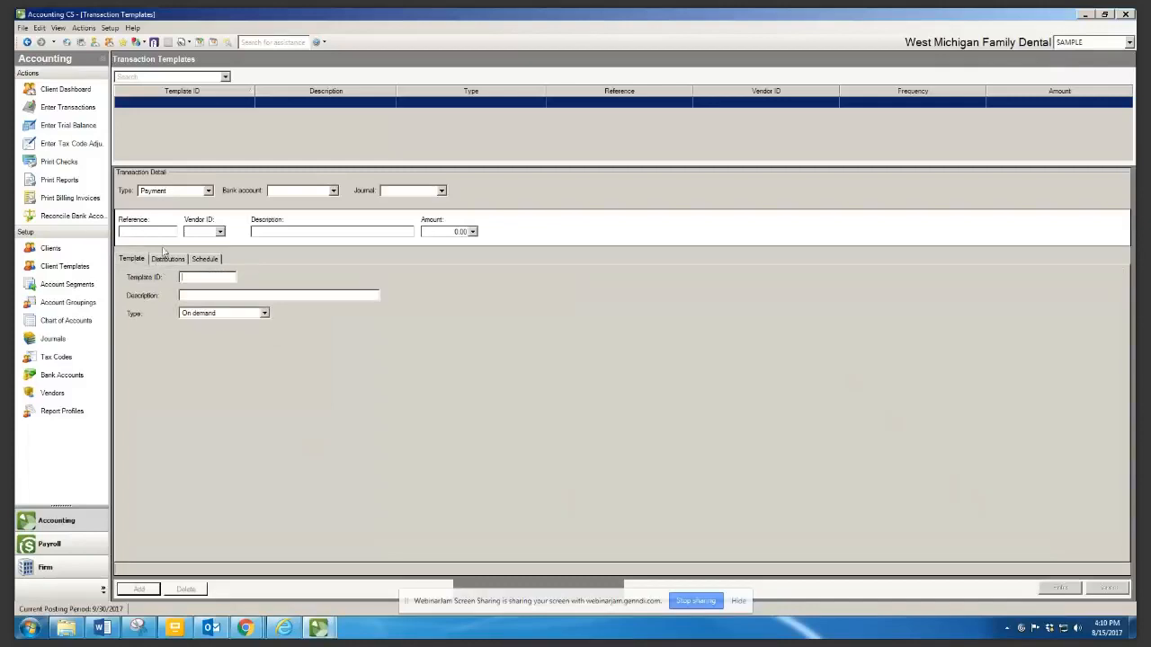
Fill the payment from Checking - General, General journal, description 'Dr Life Ins', amount 200.00
click(334, 190)
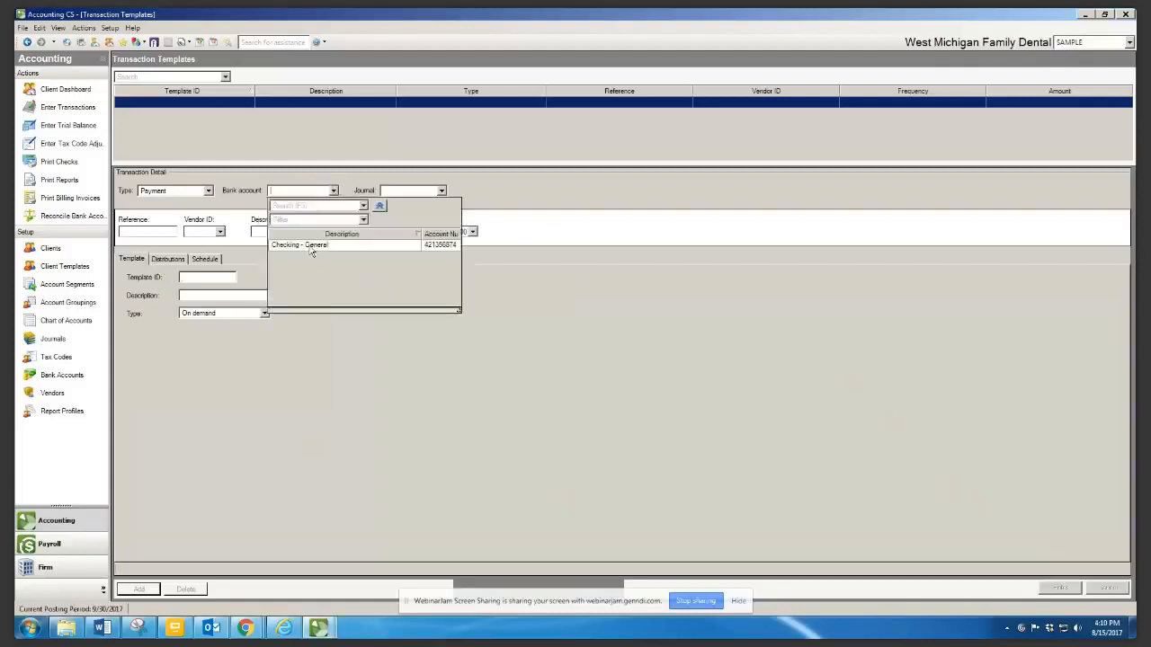
click(309, 245)
click(442, 191)
click(410, 221)
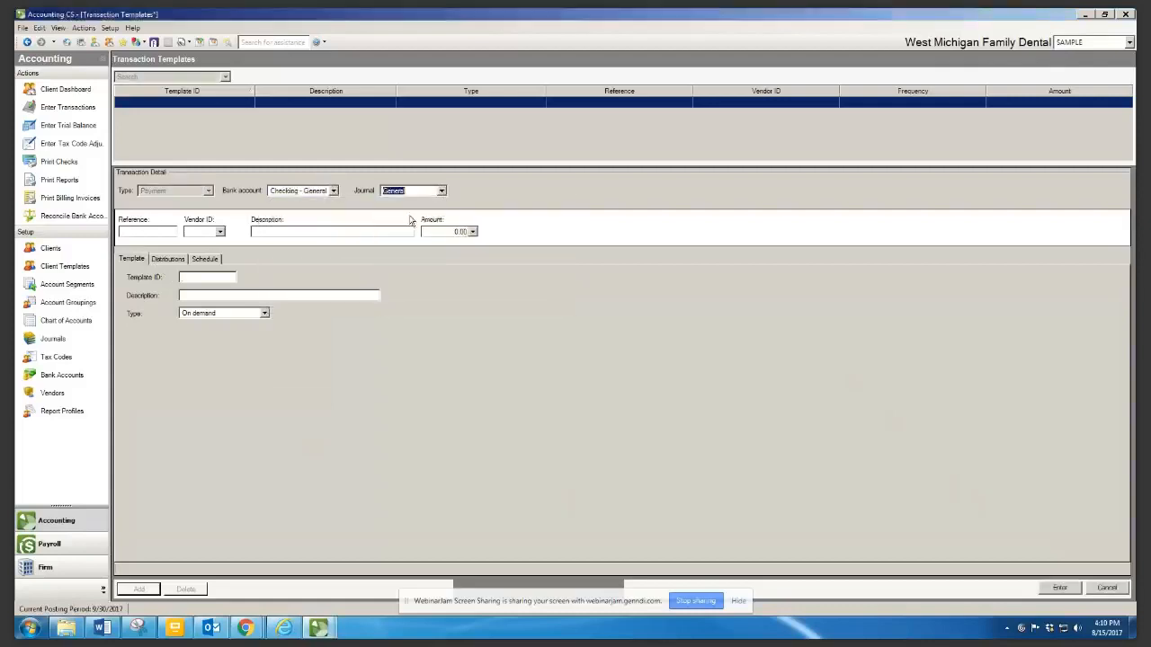
click(145, 231)
text(U)
key(Tab)
key(Tab)
text(Dr Life Ins)
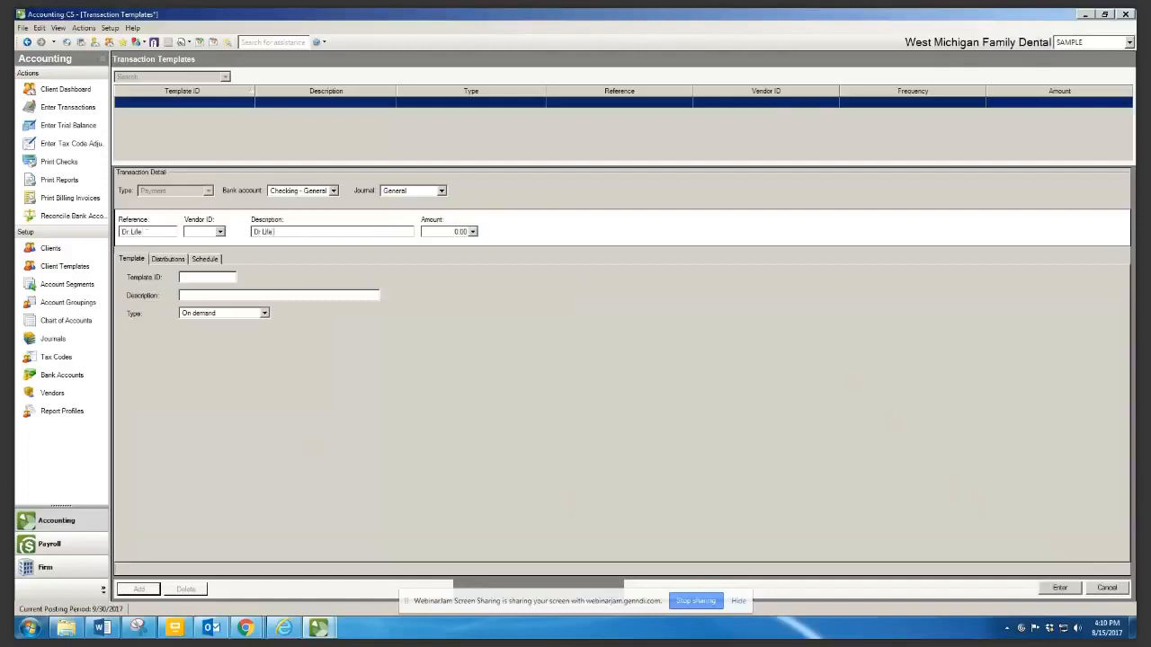
key(Tab)
text(200)
key(Tab)
Enter template ID 'Dr Life' and a template description
text(Dr Life)
key(Tab)
text(Dr Life)
key(BackSpace)
key(BackSpace)
text(vs)
key(Tab)
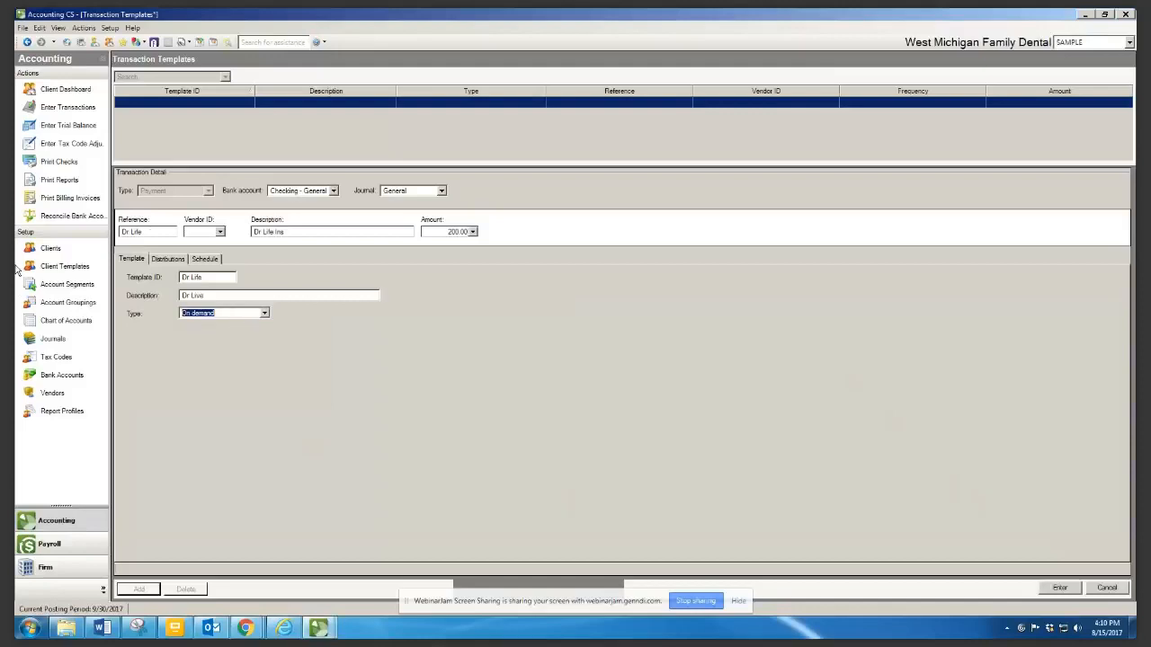
Set the template type to Scheduled, review its recurrence schedule, then head to Enter Transactions
click(265, 315)
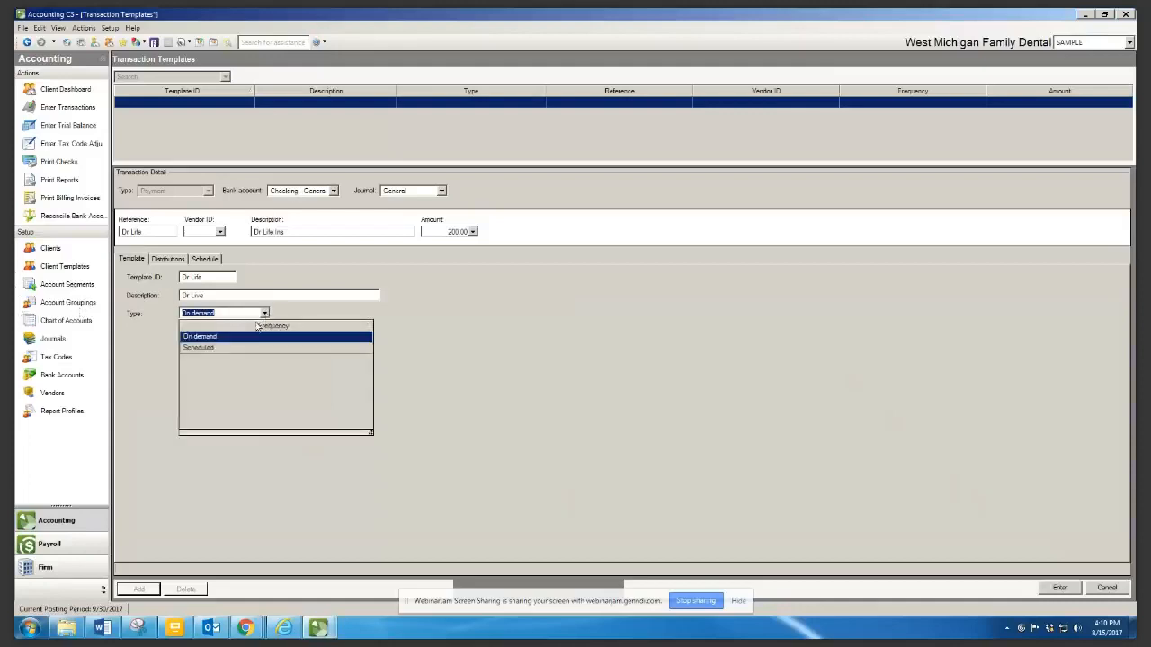
click(204, 348)
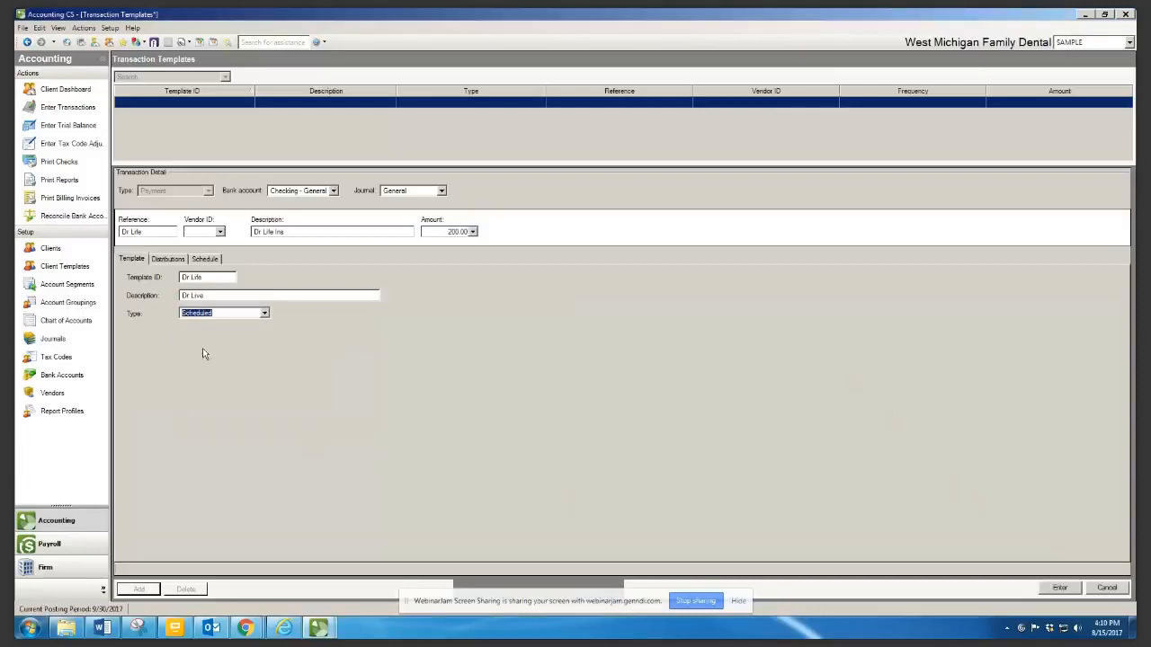
click(206, 258)
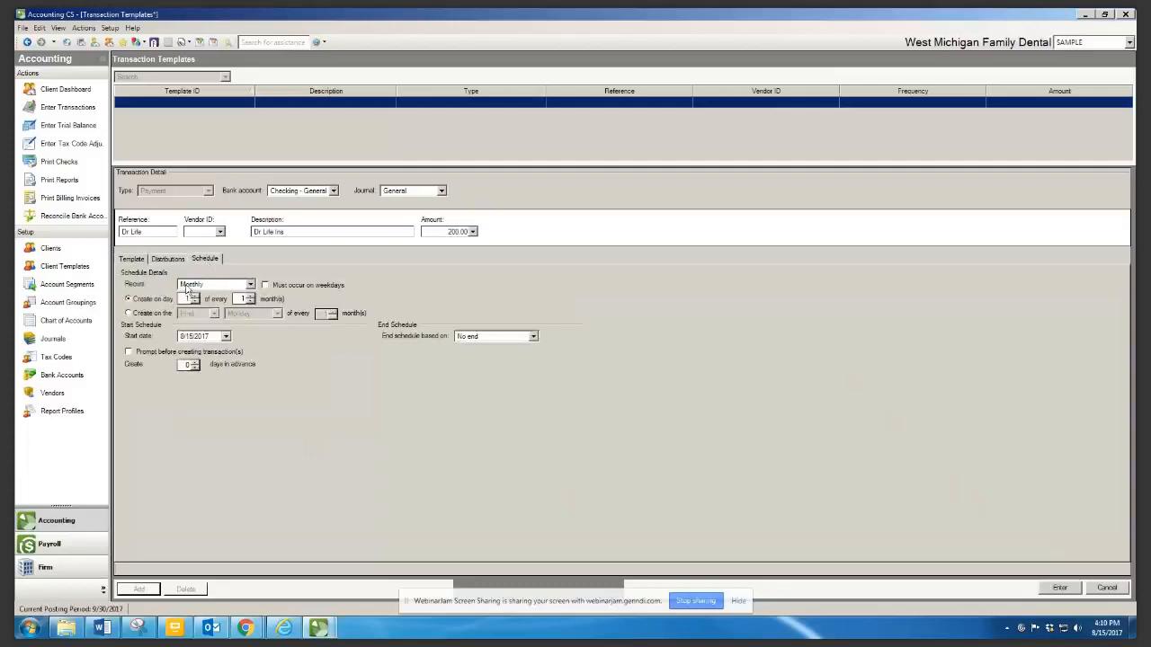
click(131, 261)
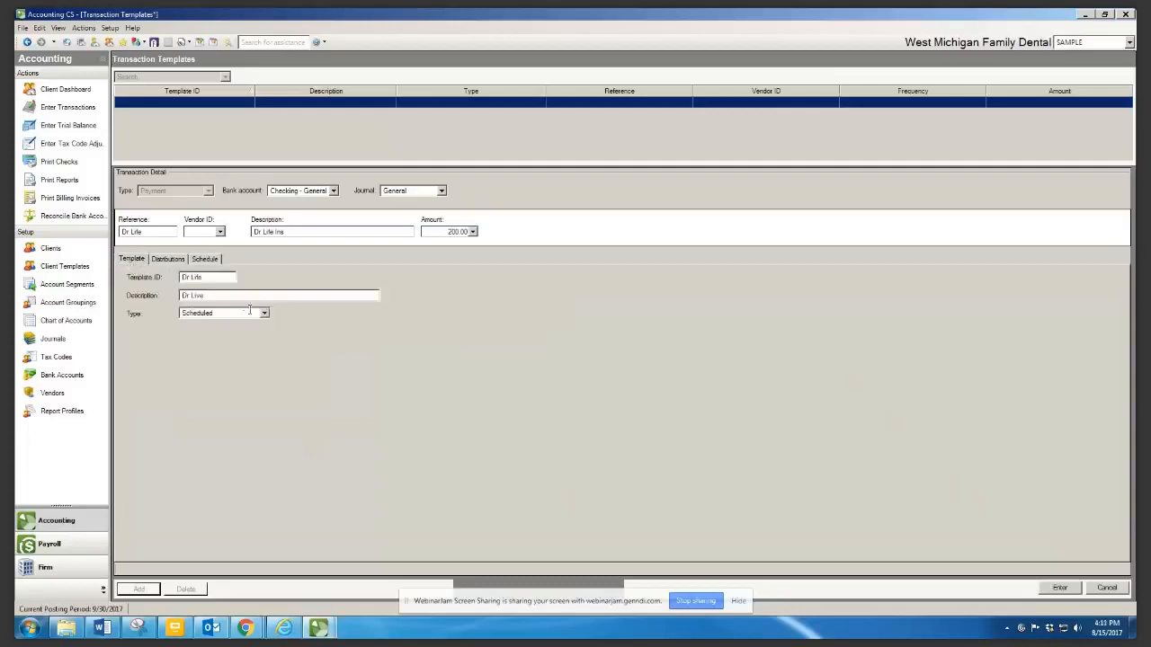
click(203, 260)
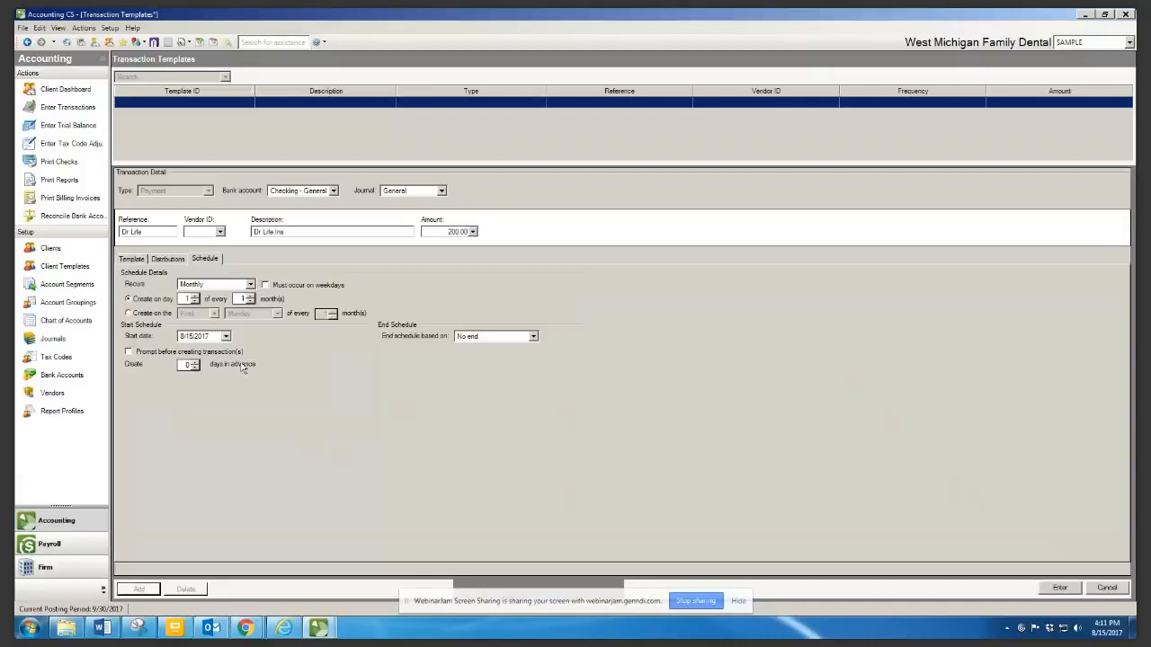
click(131, 259)
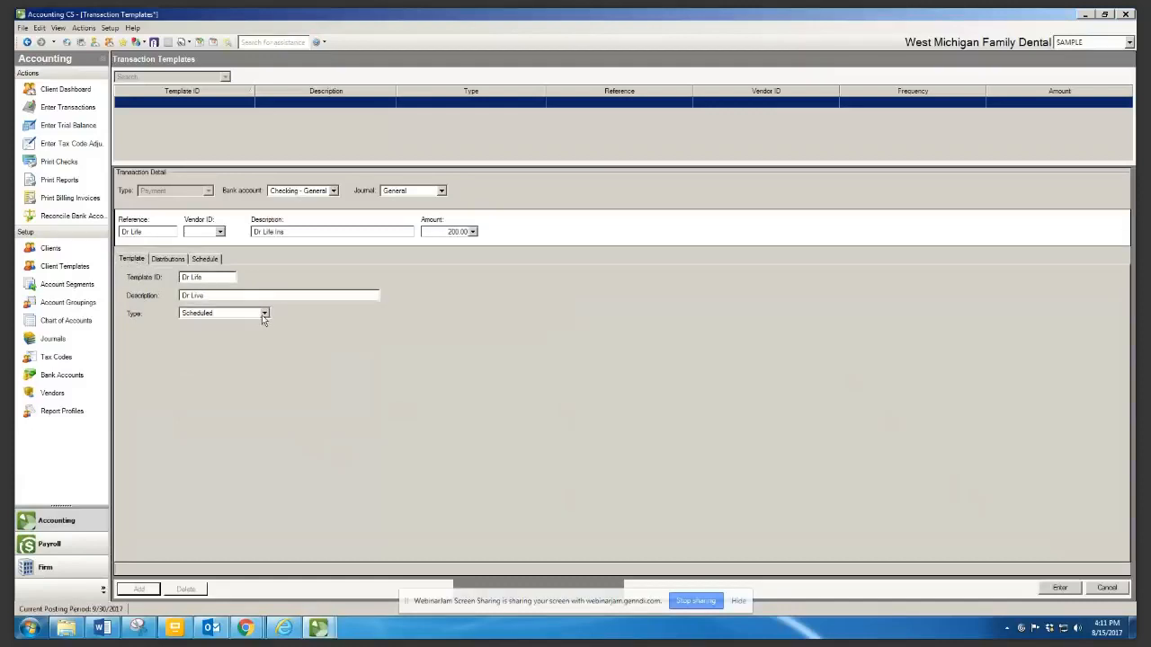
drag(447, 232, 469, 232)
click(53, 110)
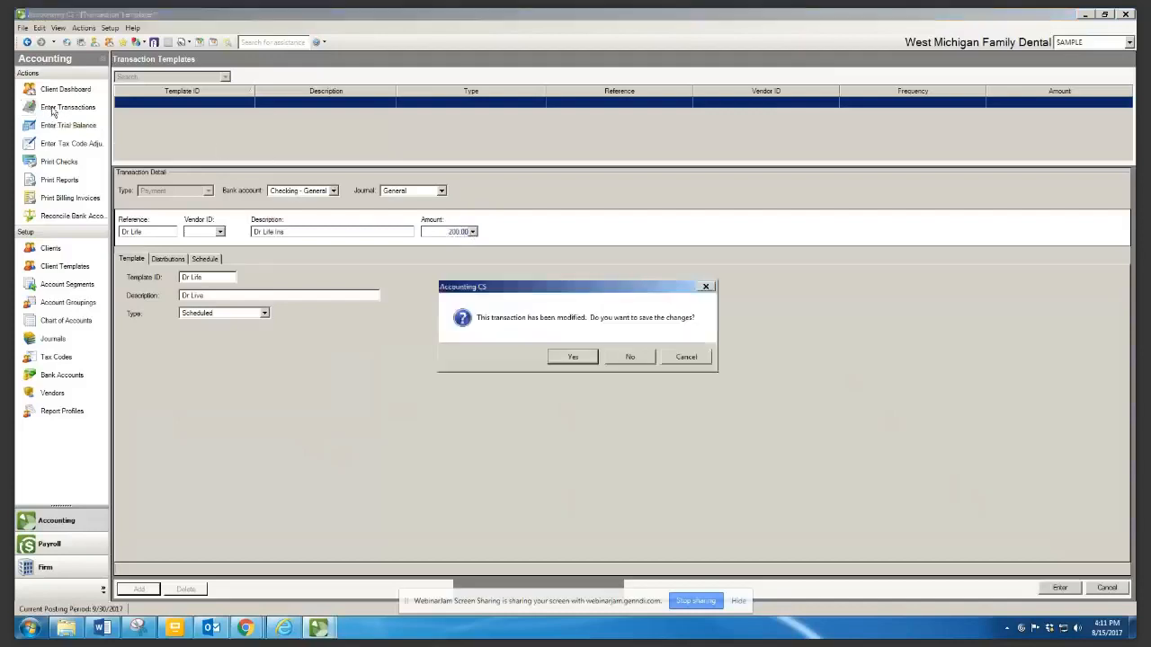
Decline saving the template, then set the transaction type to Check after trying Payment
click(631, 360)
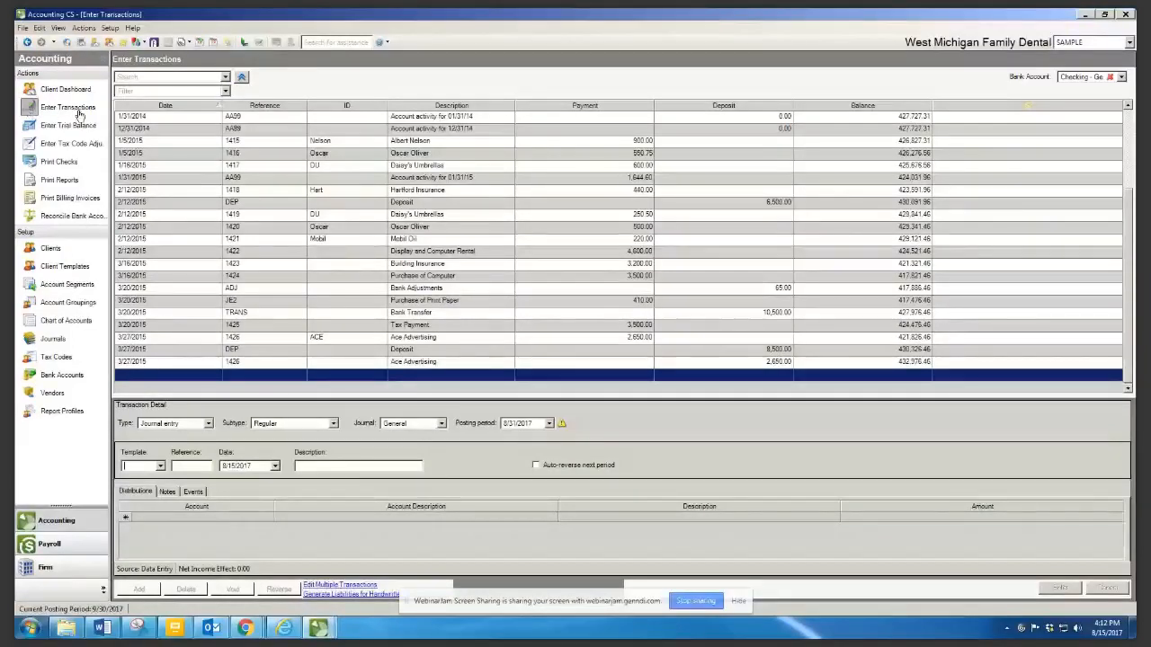
click(208, 423)
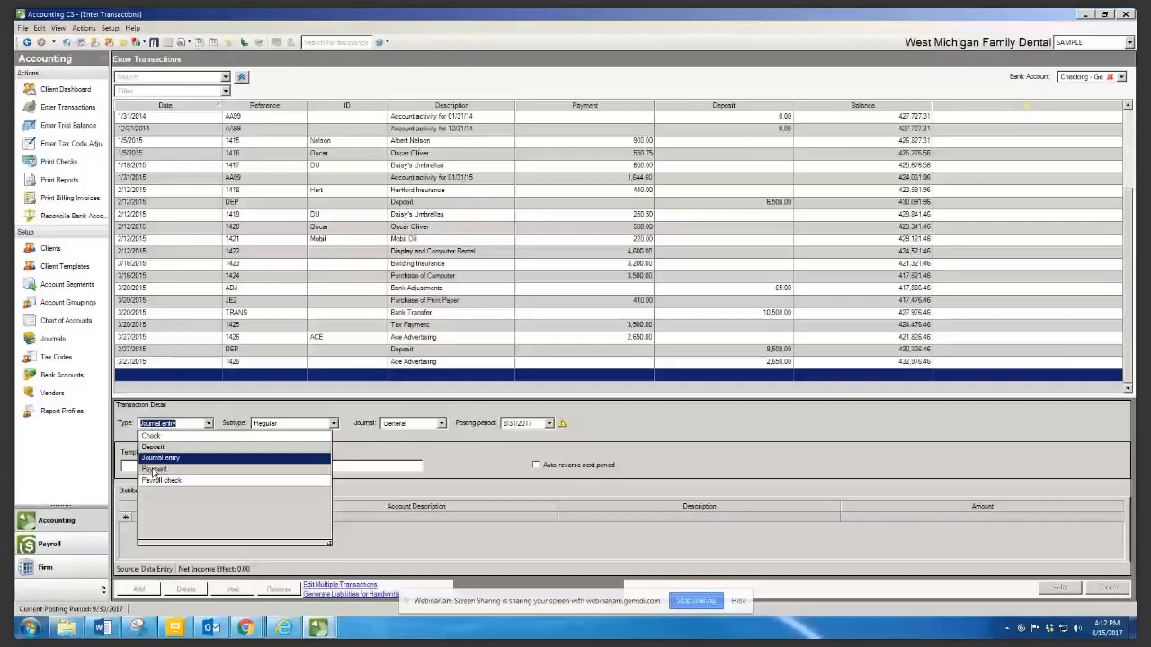
click(153, 470)
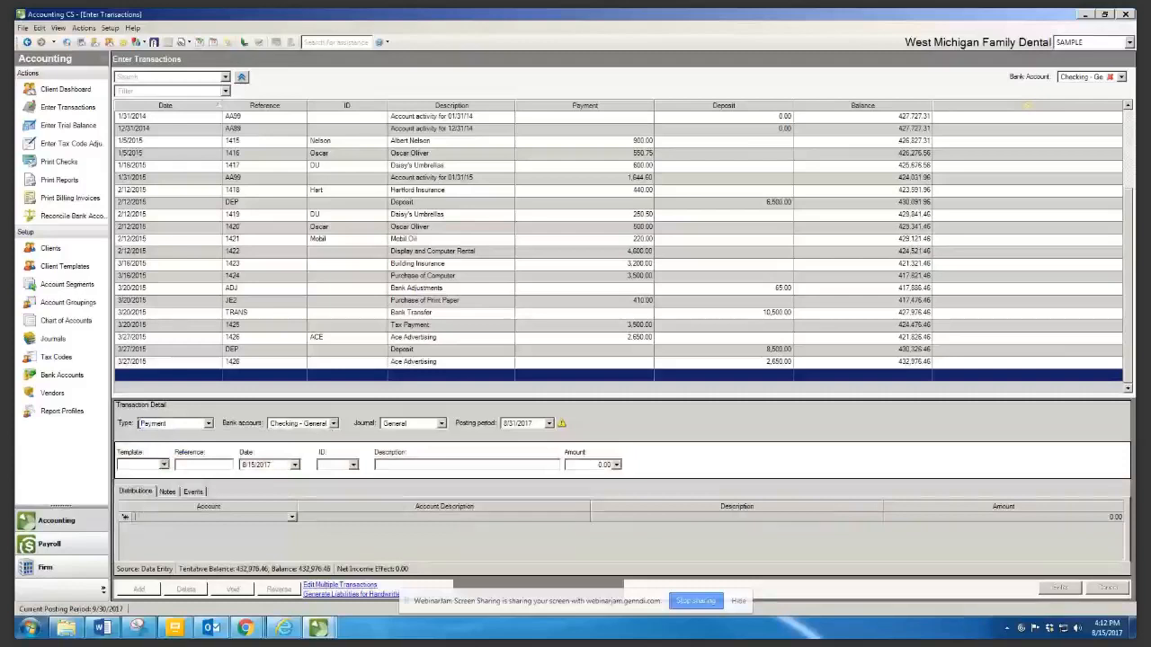
click(164, 465)
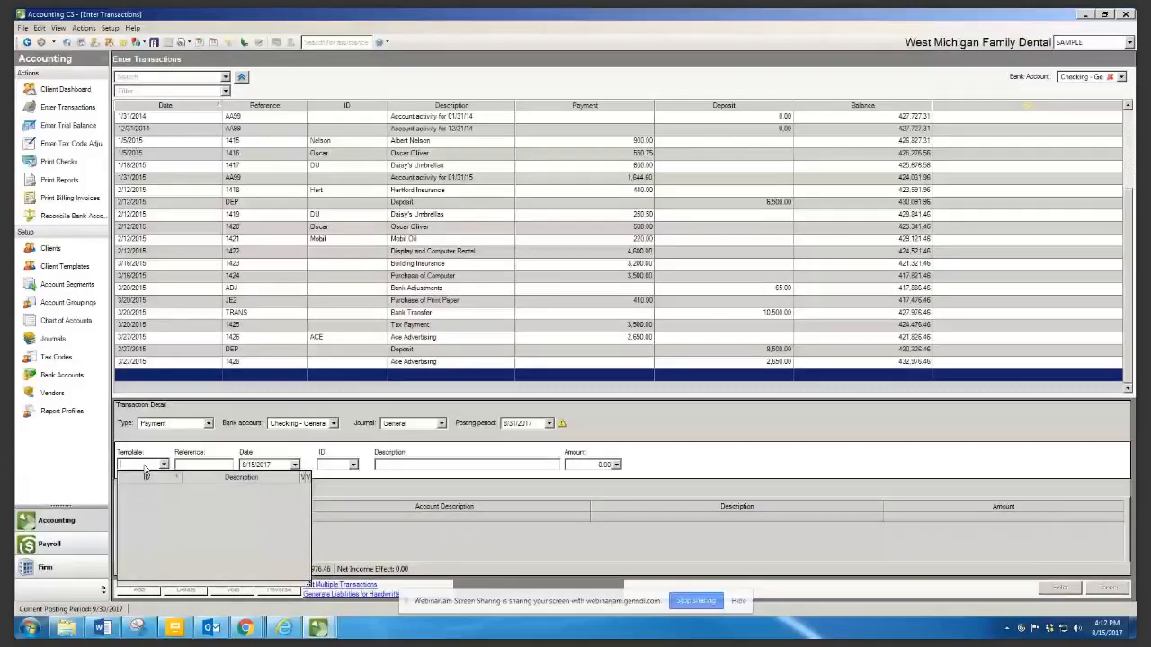
click(208, 425)
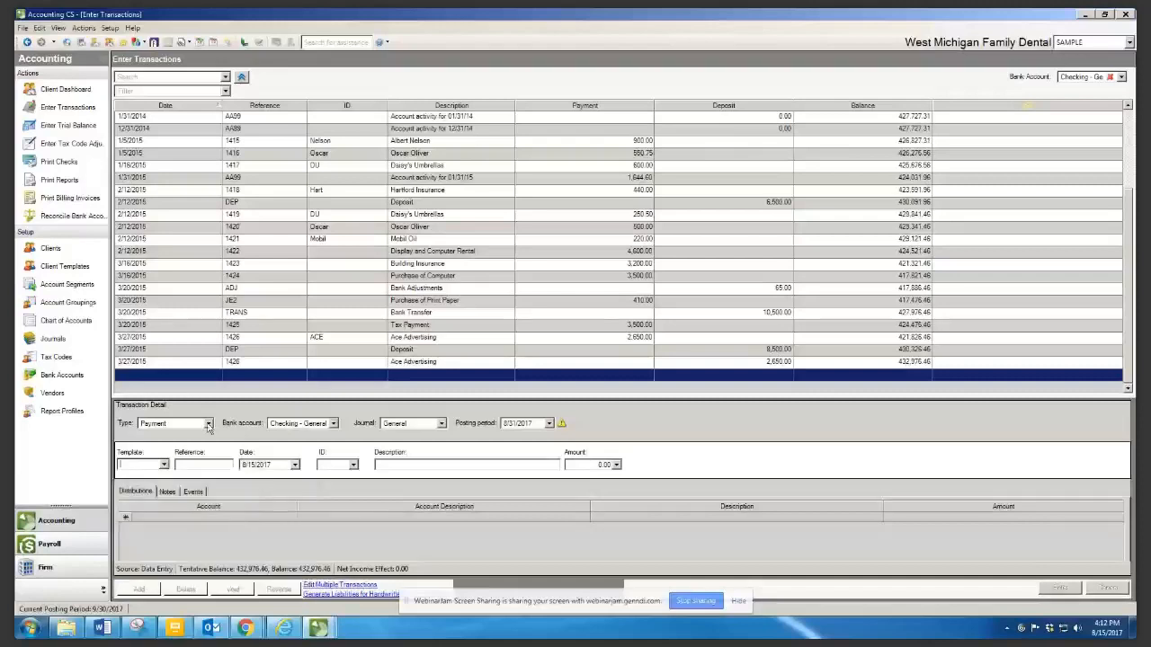
click(207, 423)
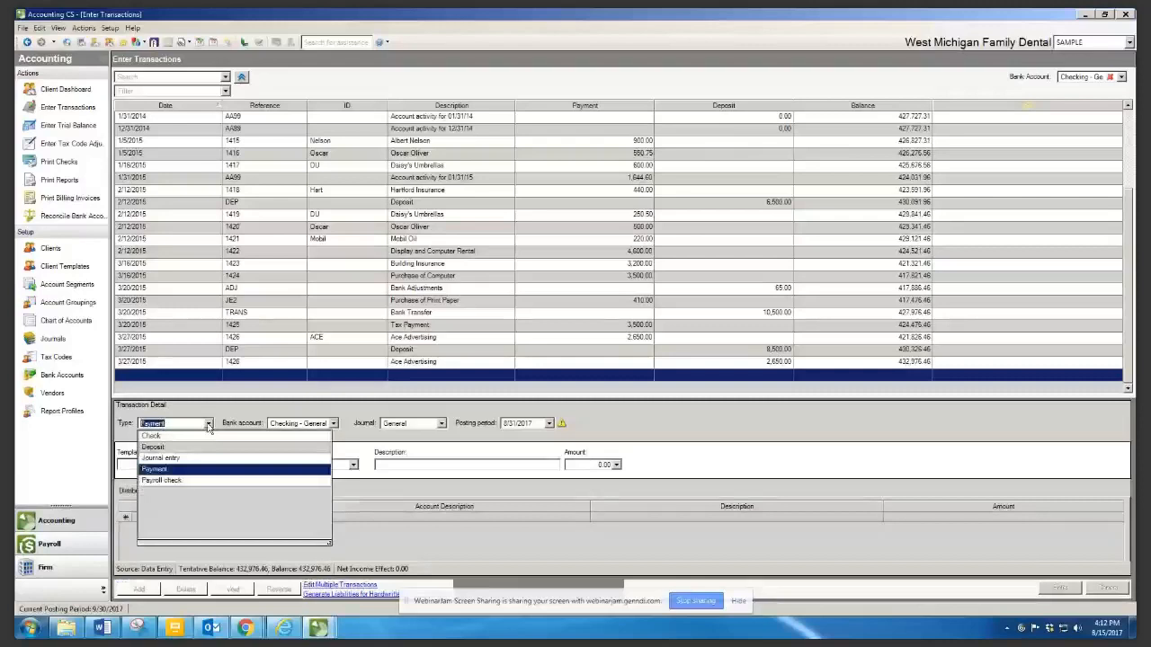
click(160, 435)
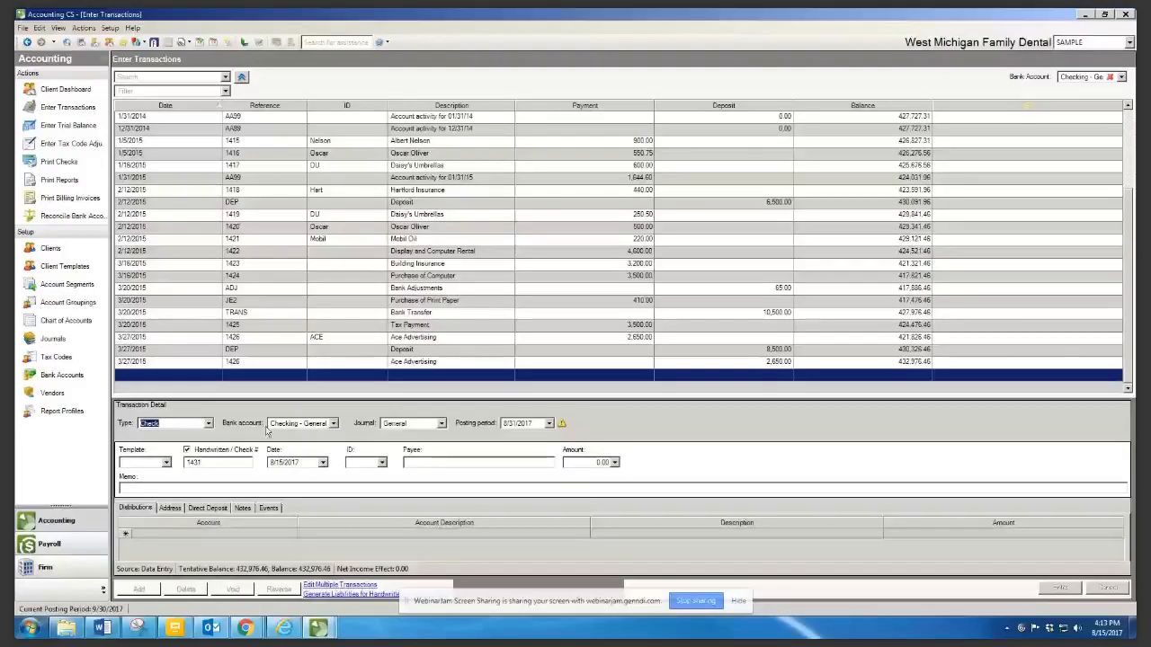
Choose Daisy's Umbrellas as the check's payee, leaving it unmarked as handwritten
click(187, 451)
click(238, 452)
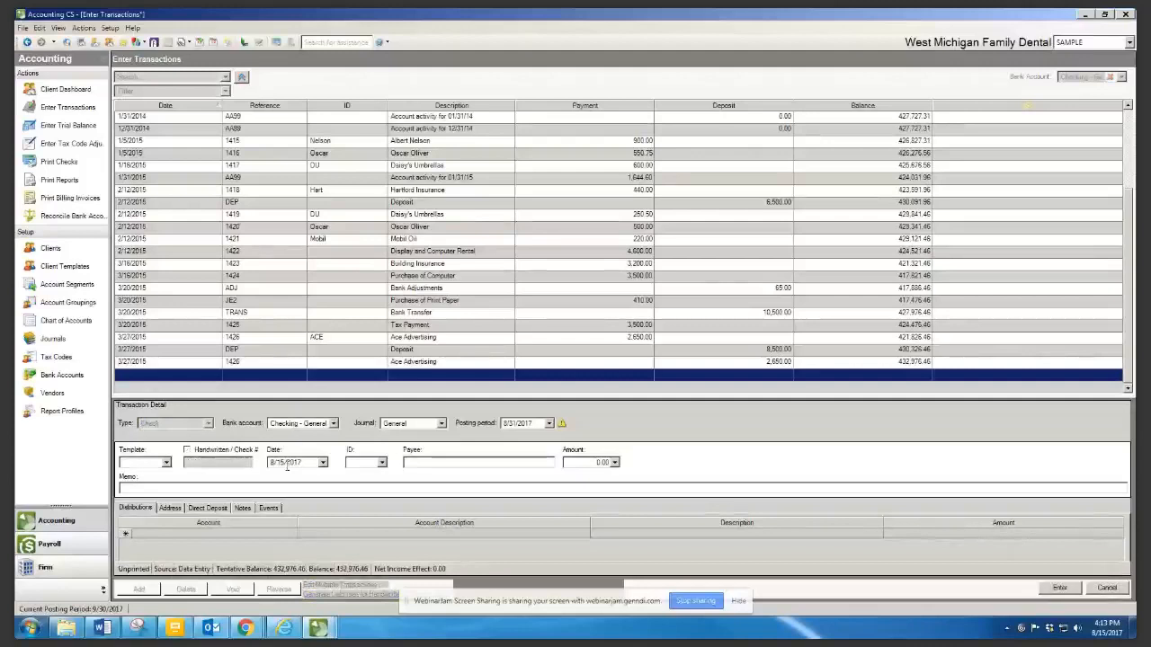
click(381, 462)
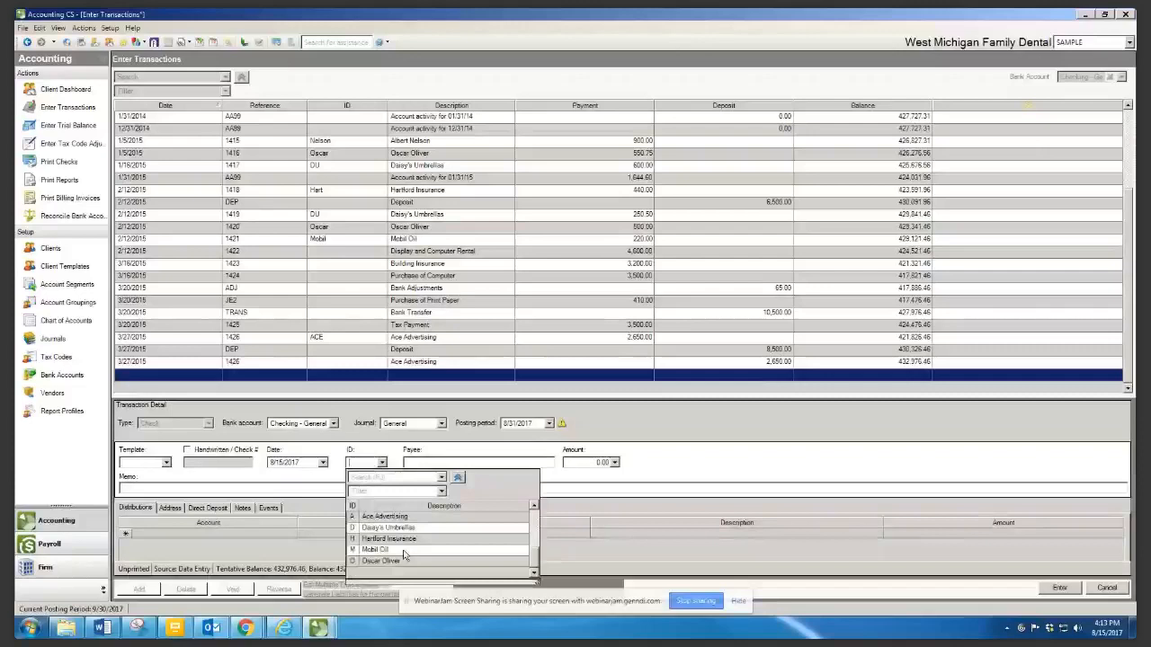
scroll(404, 554, up, 2)
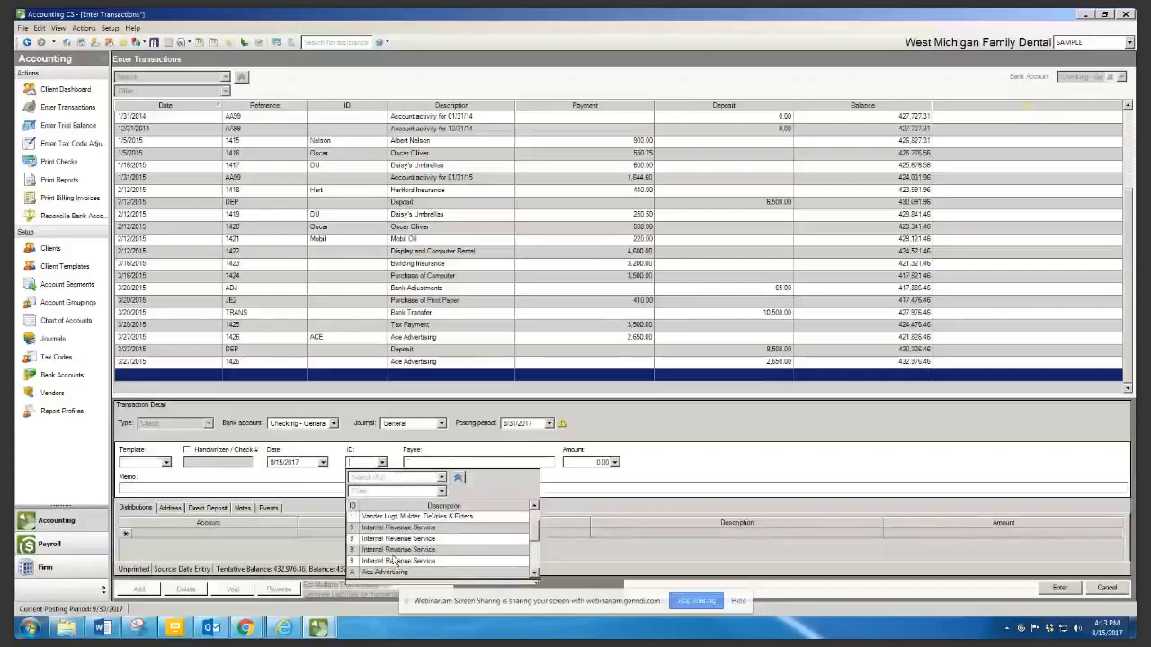
click(393, 560)
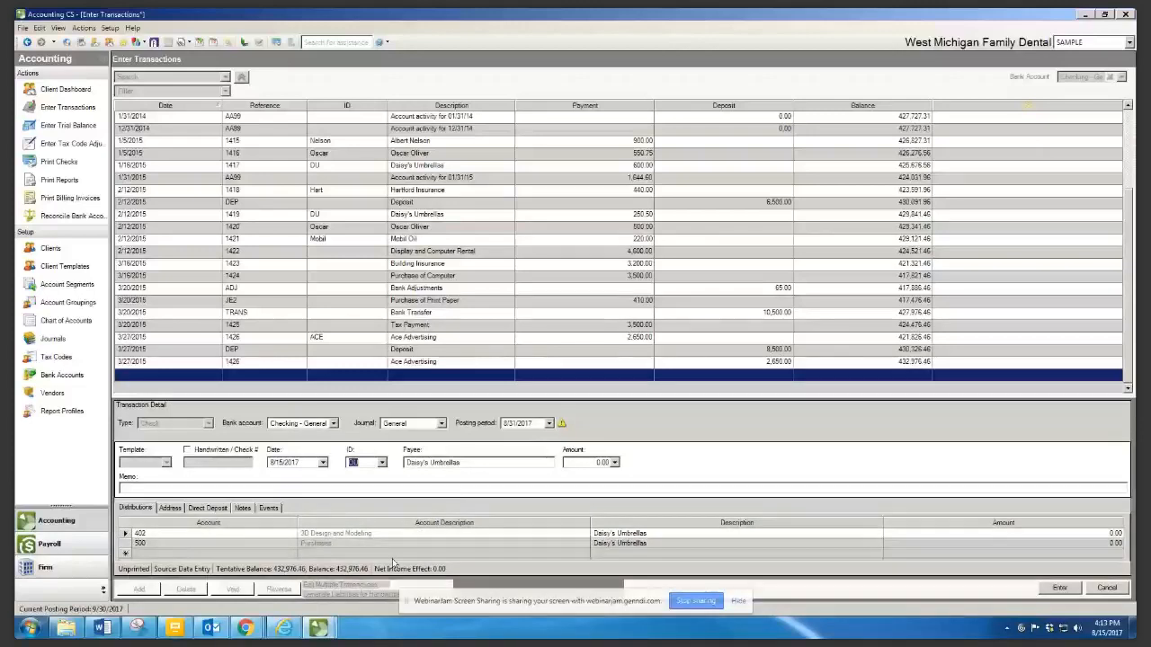
click(170, 509)
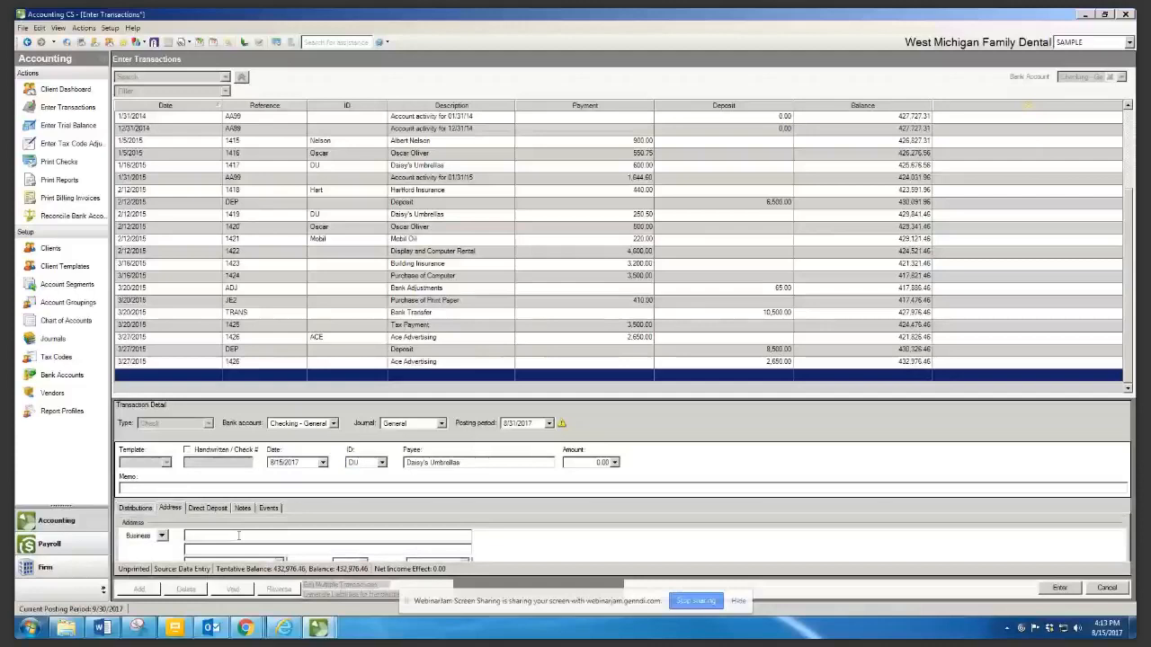
click(136, 508)
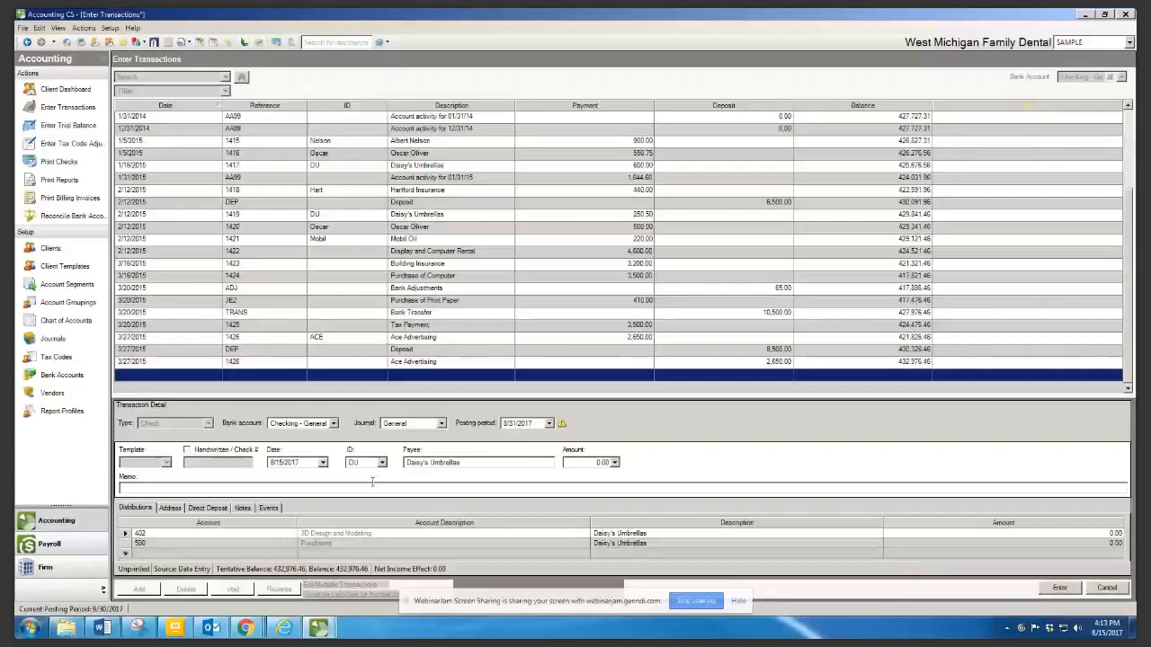
Enter 500.00 as the check amount
click(481, 464)
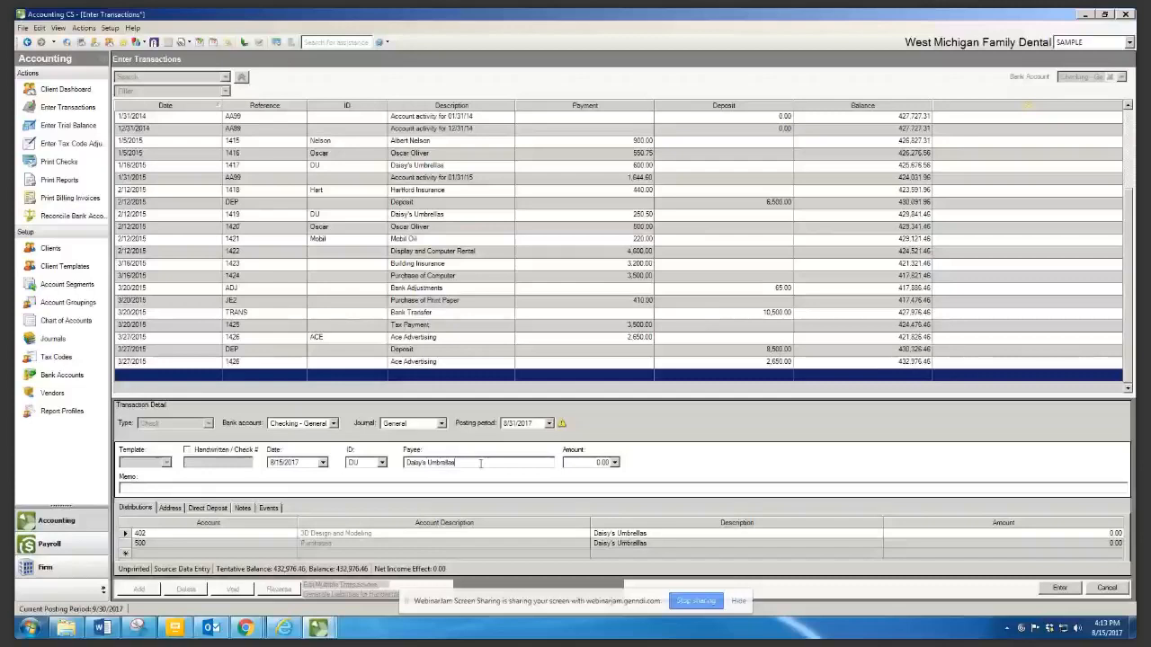
click(139, 546)
key(Tab)
text(500)
key(Tab)
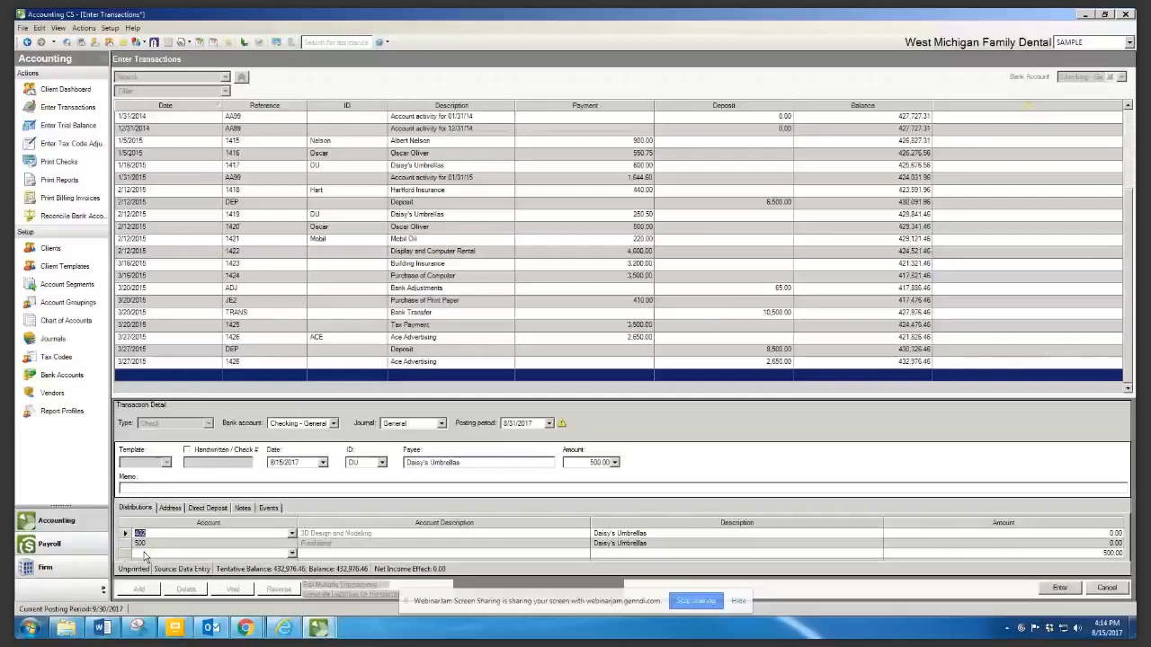
Enter 250.00 on the account 402 line and 250.00 on the account 500 line
click(1110, 532)
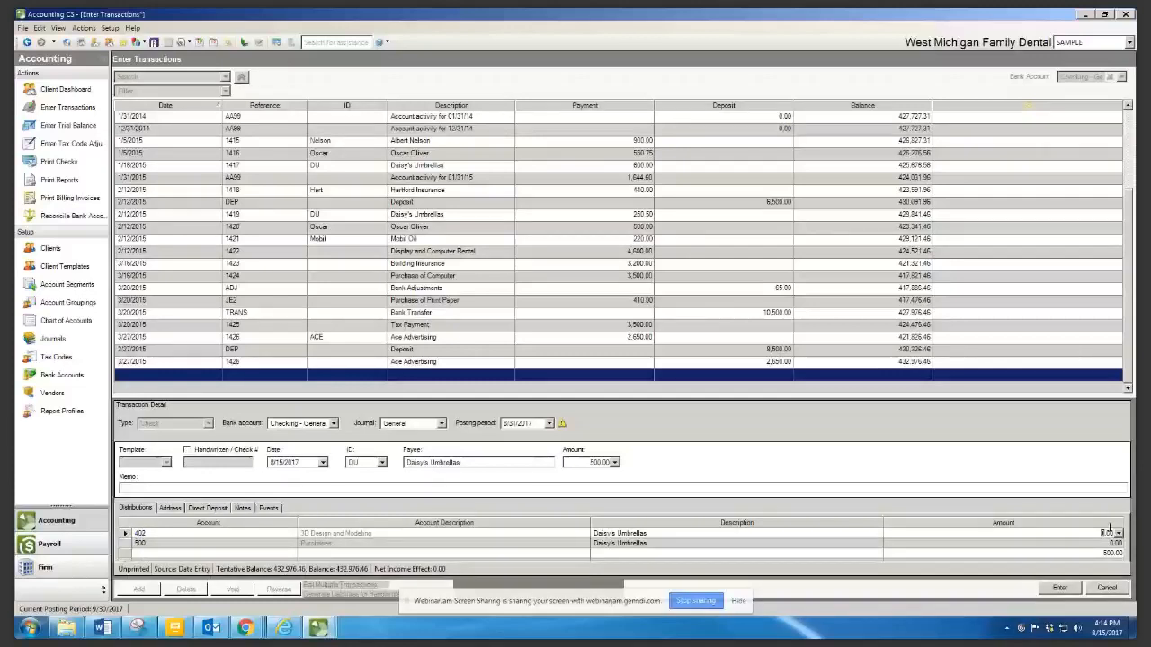
text(500)
key(Tab)
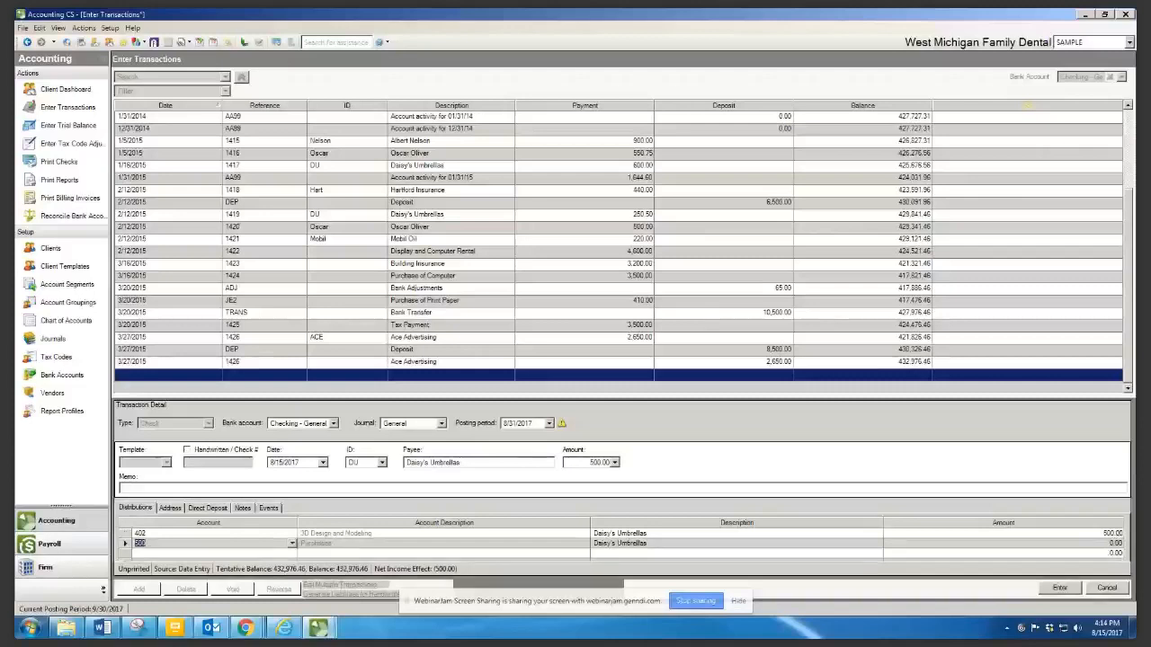
click(1102, 534)
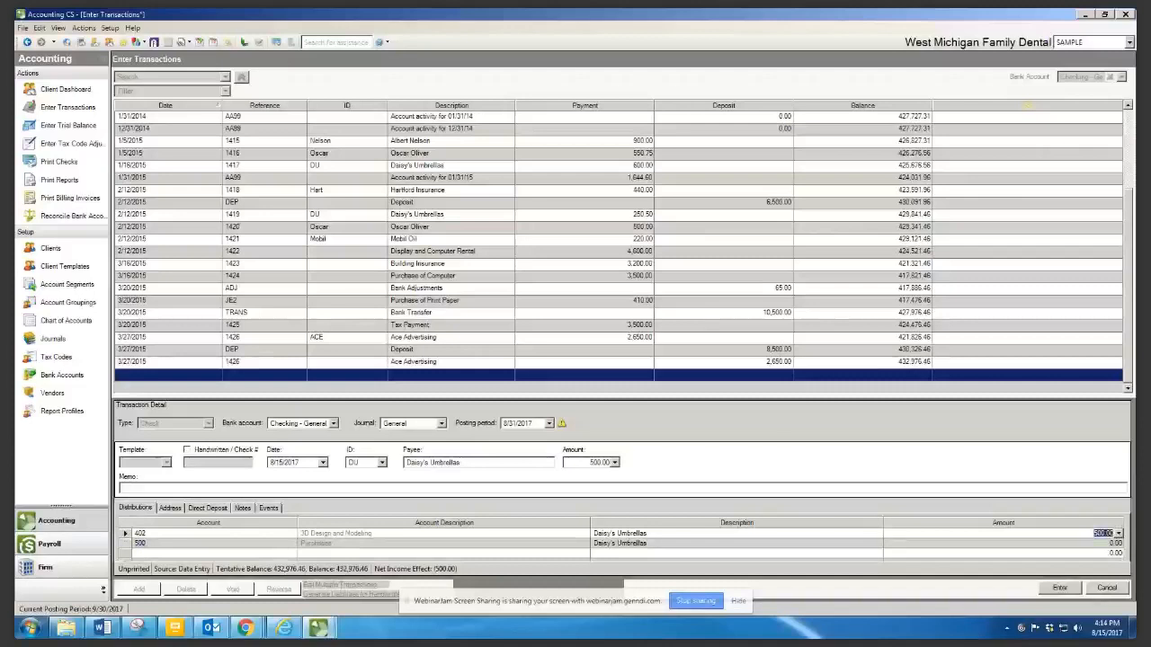
text(250)
key(Down)
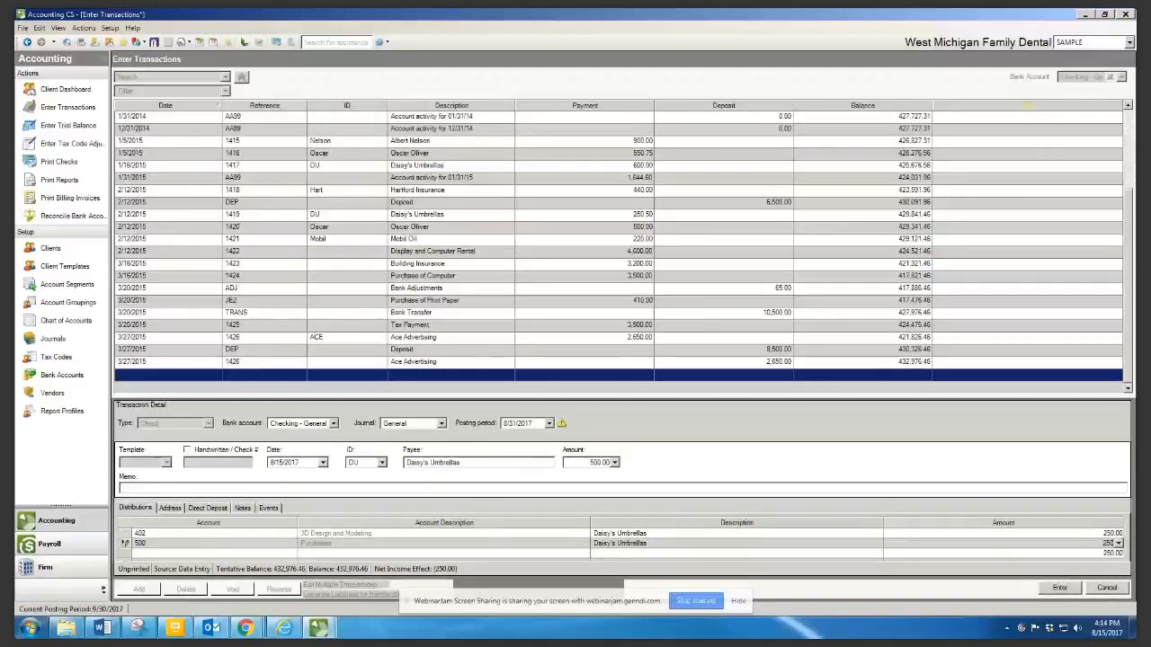
key(Tab)
click(292, 553)
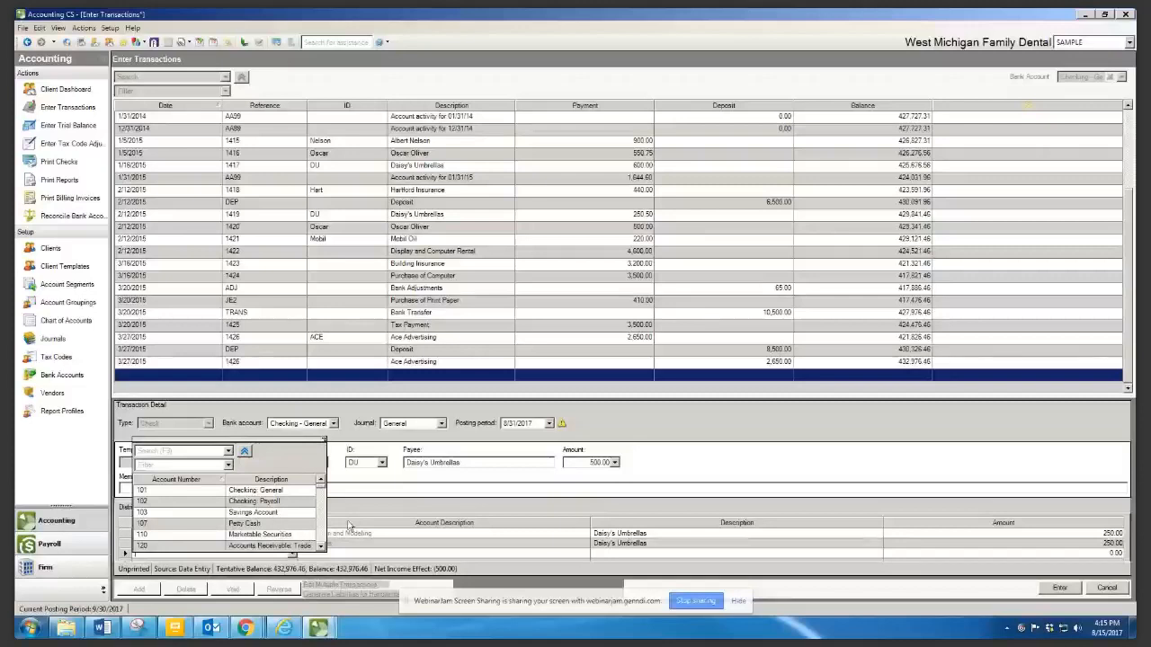
click(1118, 554)
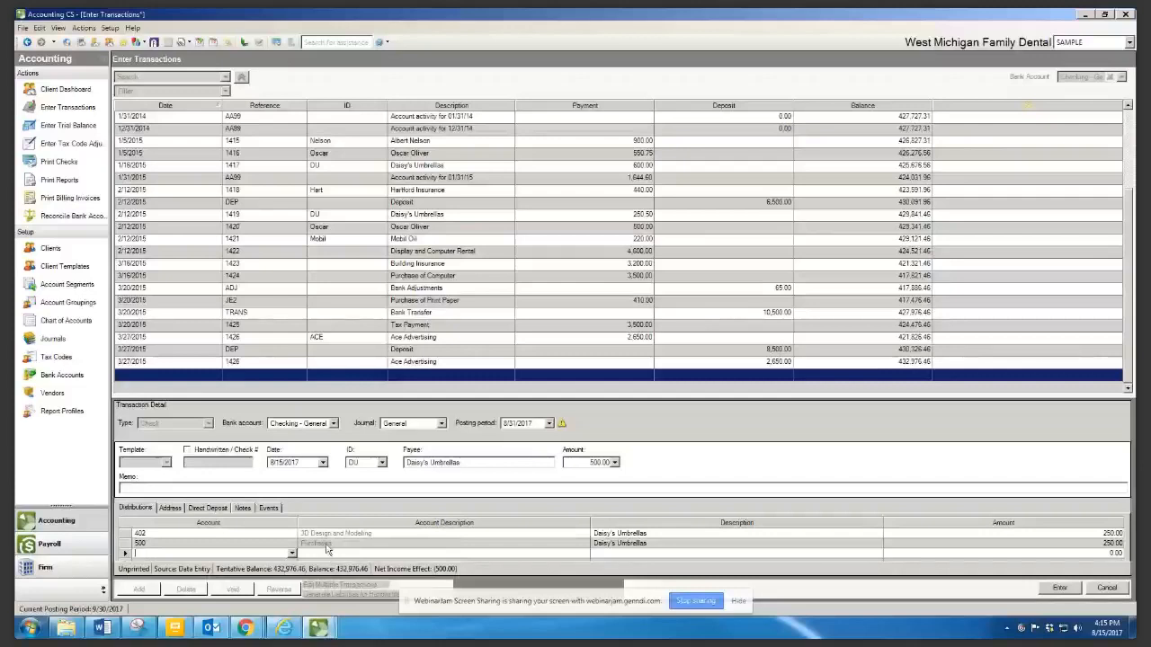
Add 'Outdoor Picnic' to the account 500 line, making it 'Daisy's Umbrellas-Outdoor Picnic'
click(665, 542)
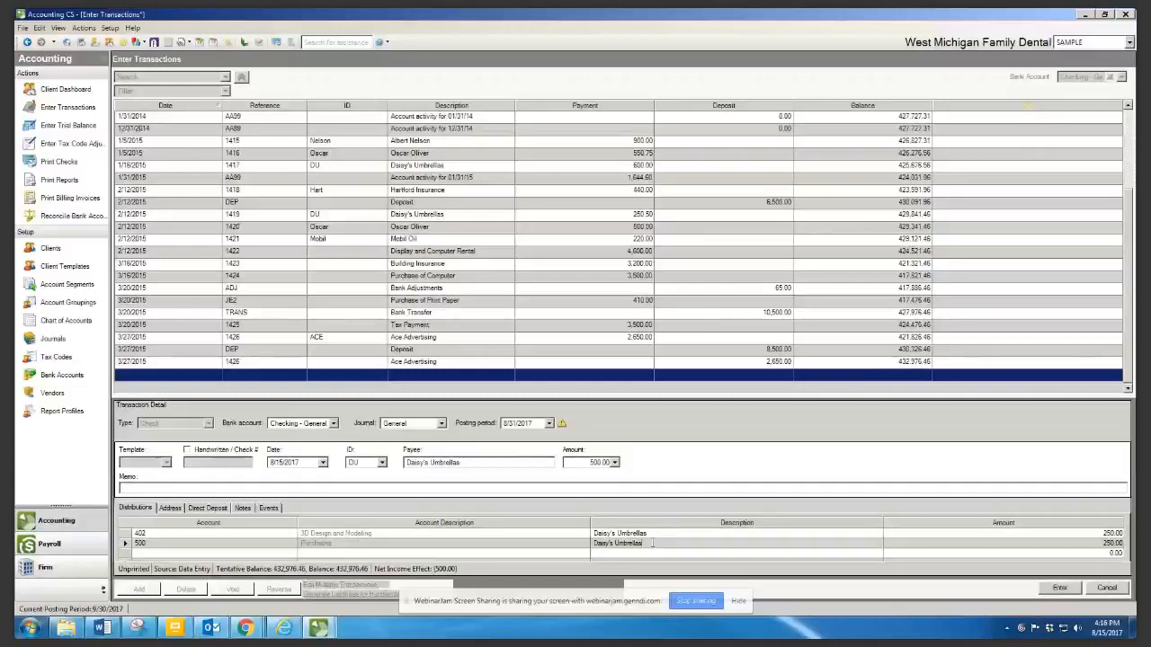
click(653, 543)
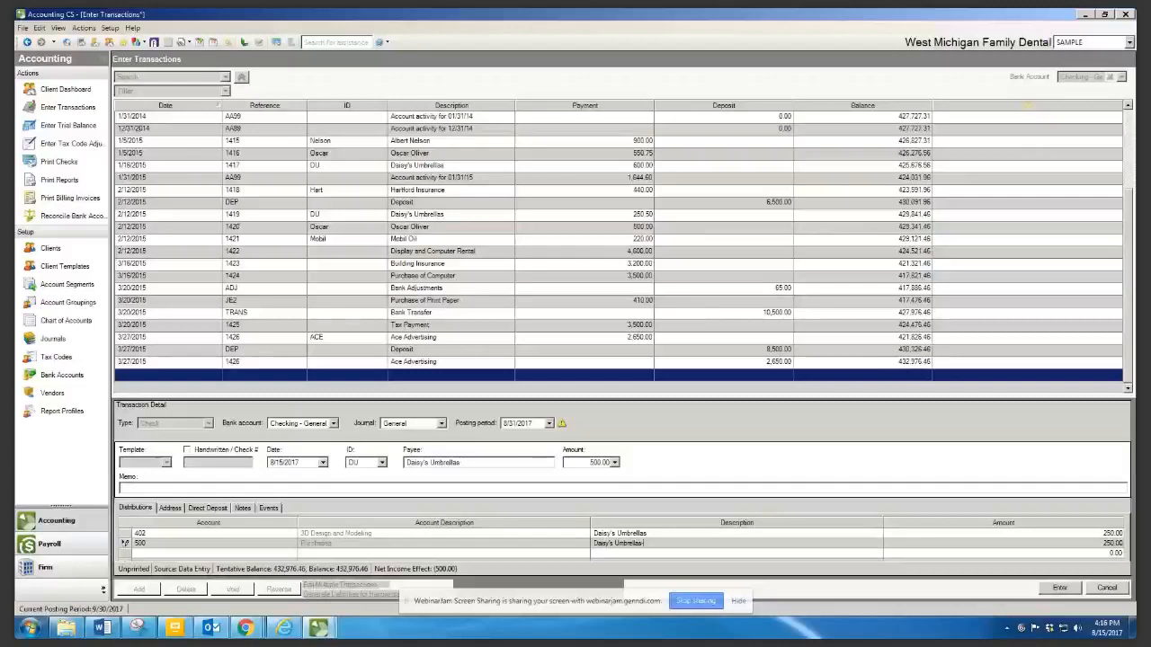
text(Oi)
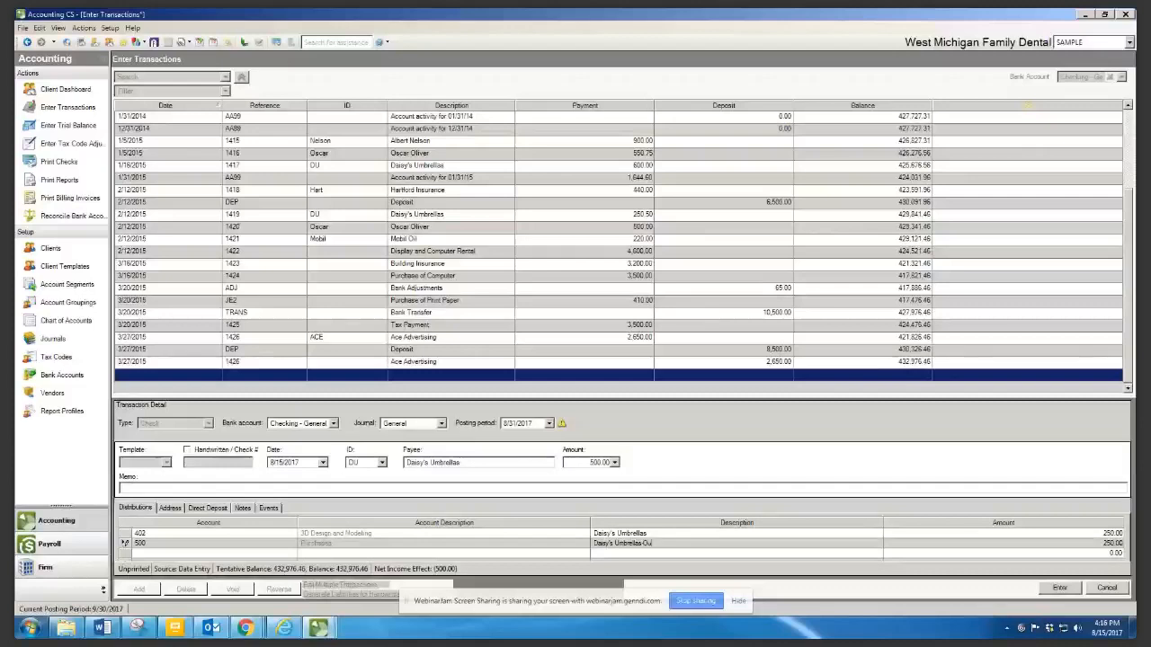
text(tdoor Picnic)
key(Tab)
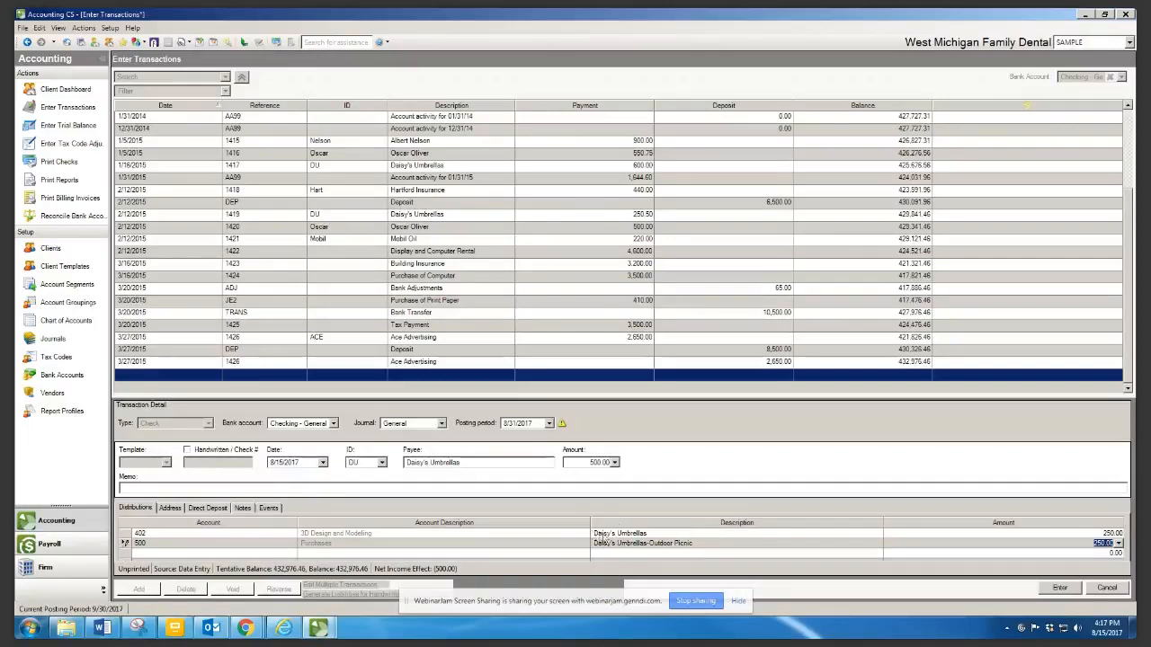
click(656, 533)
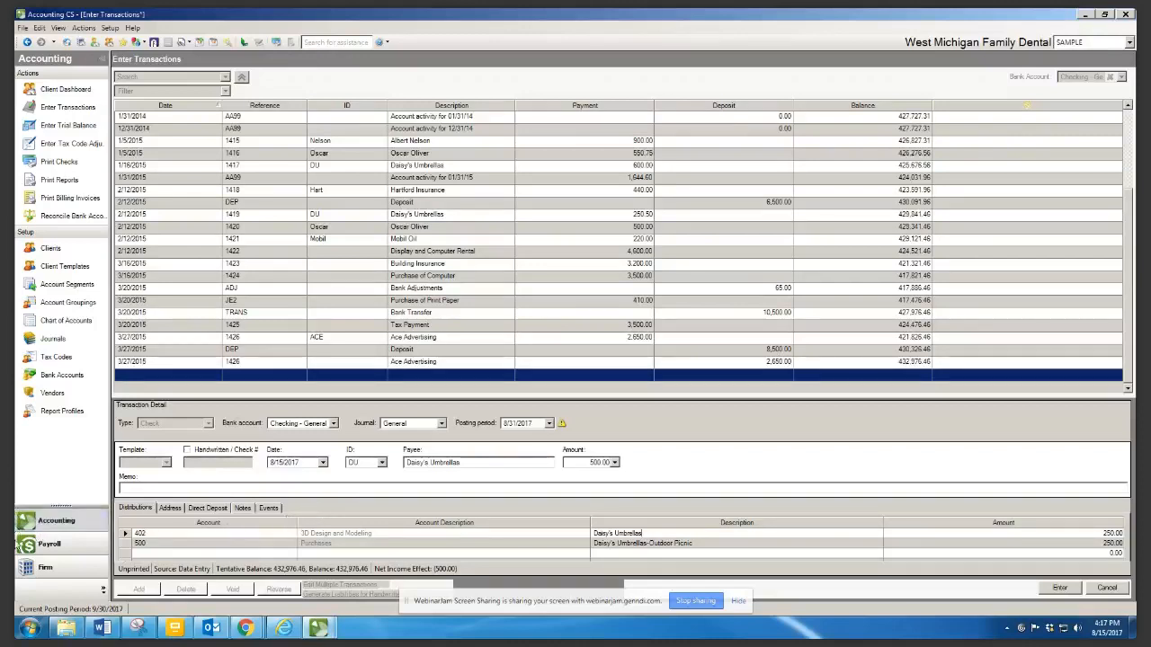
click(243, 509)
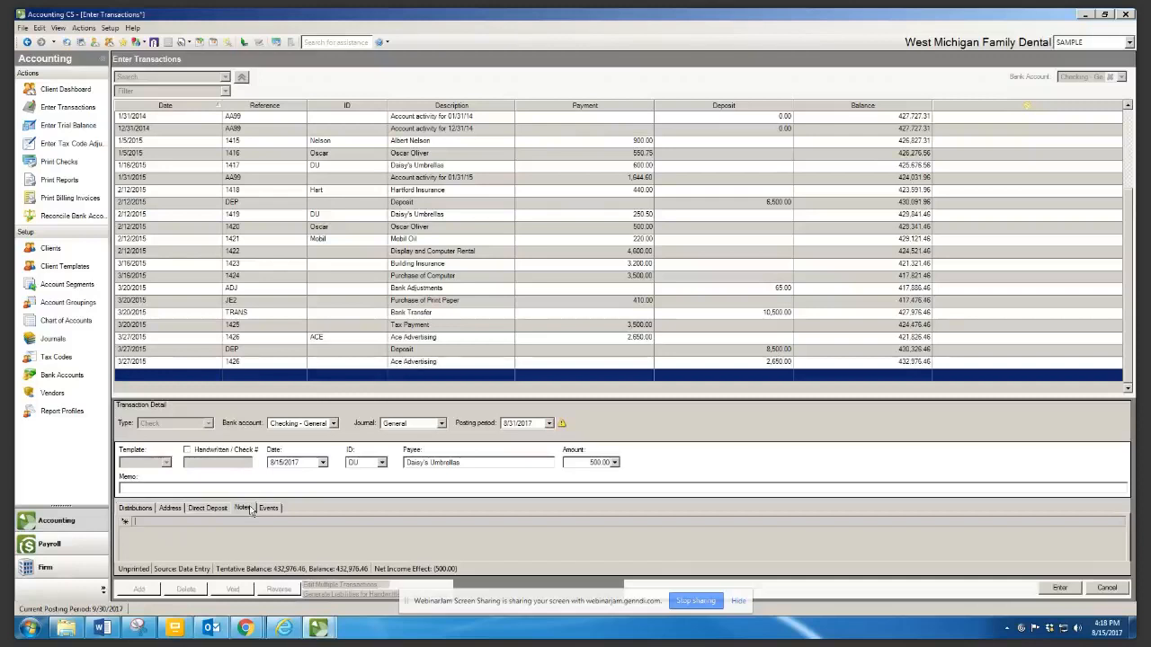
click(136, 509)
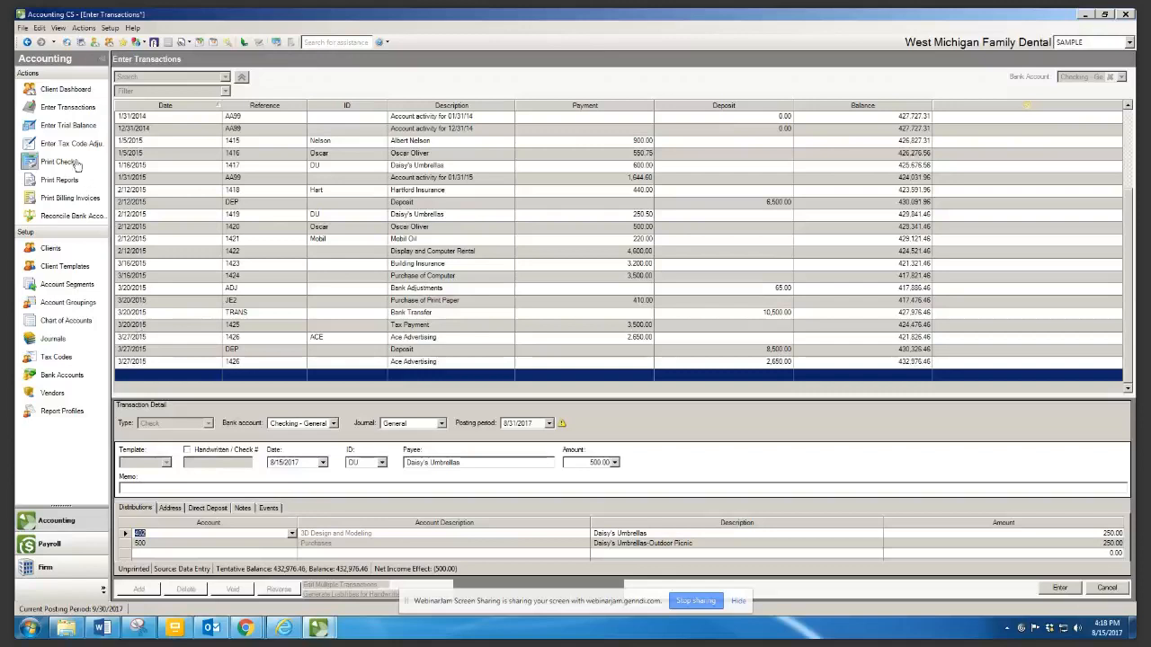
Save the check and open Print Checks with the client's pending checks expanded
click(34, 161)
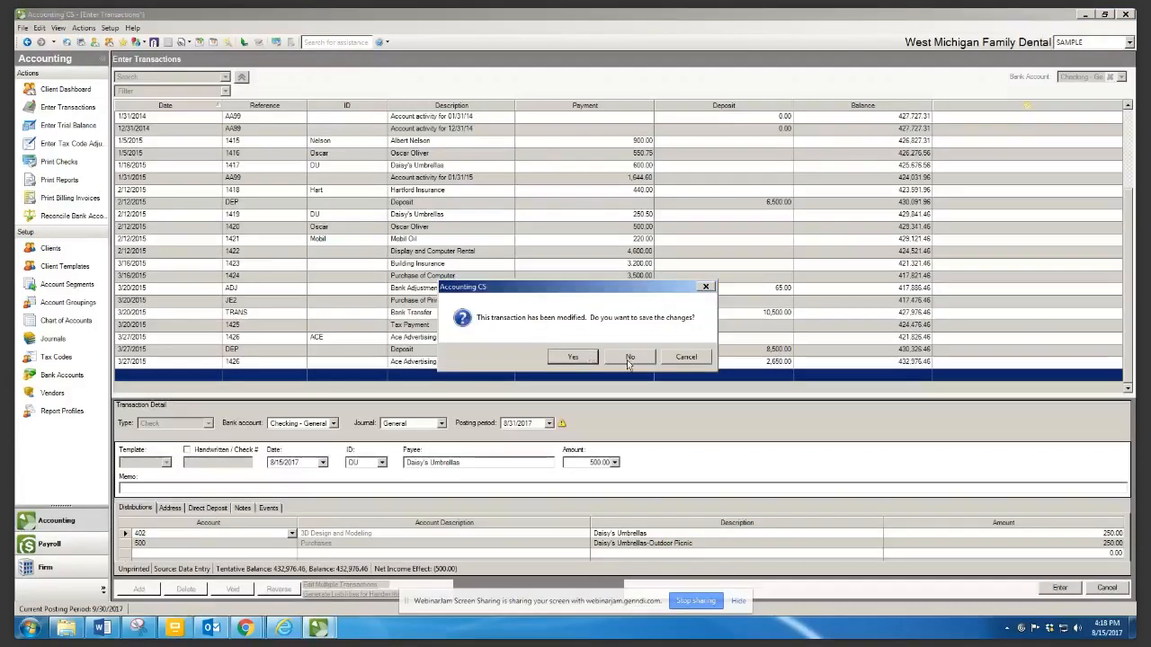
click(573, 357)
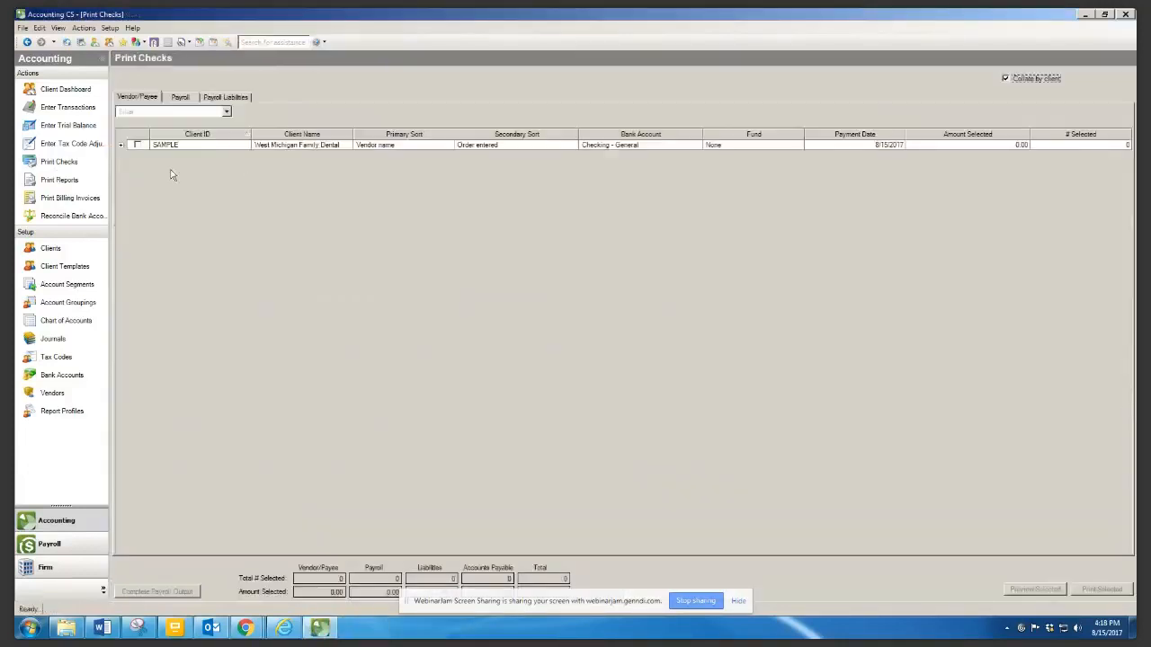
click(123, 145)
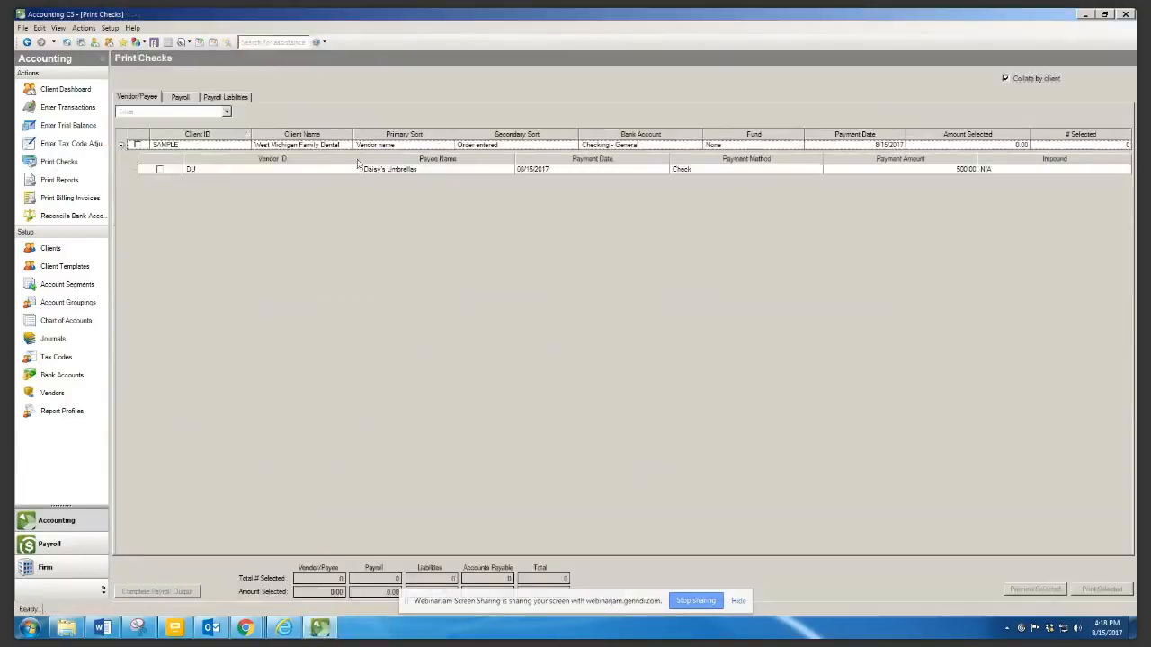
click(124, 146)
click(123, 147)
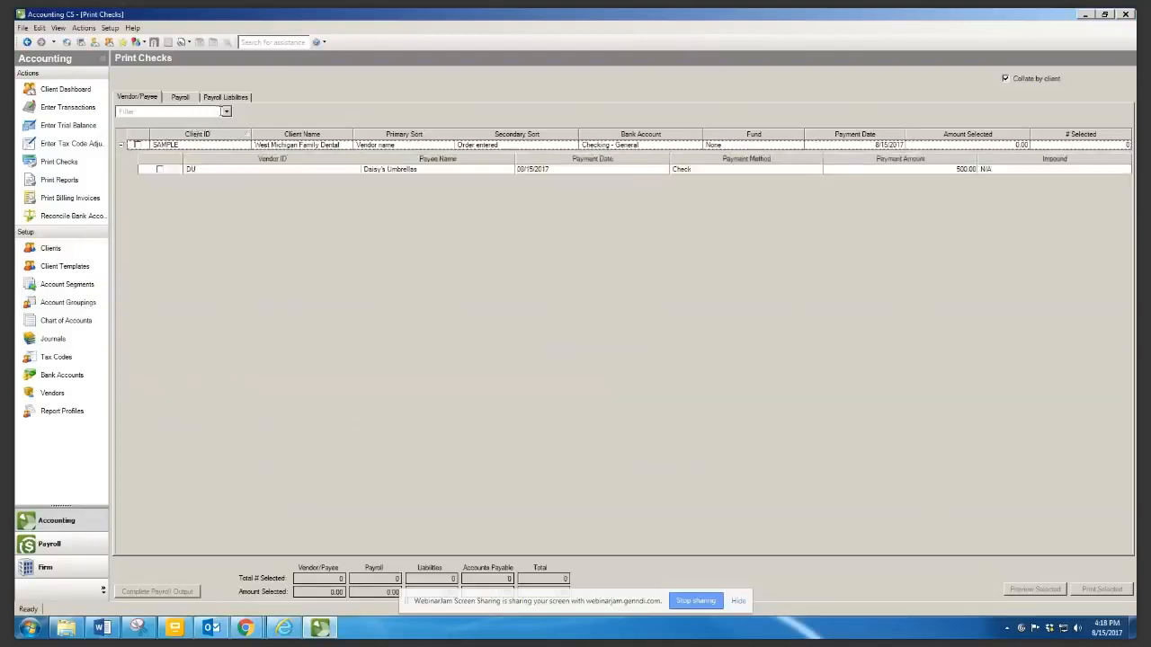
Browse the Print Checks filter field list without choosing a filter
click(226, 111)
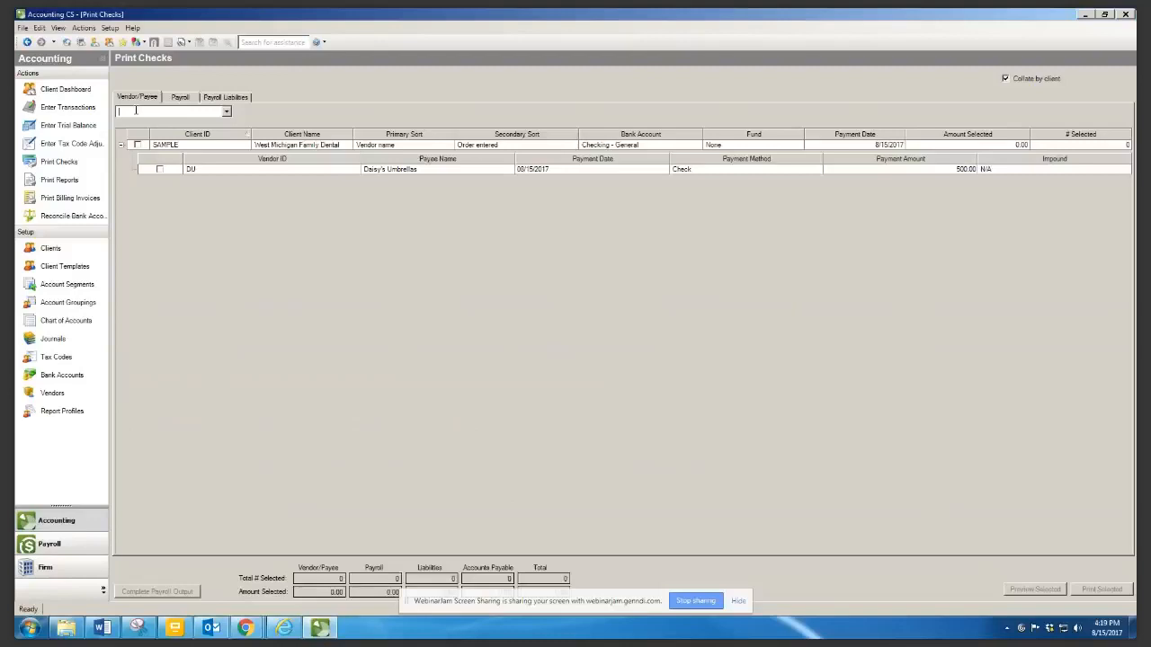
click(226, 113)
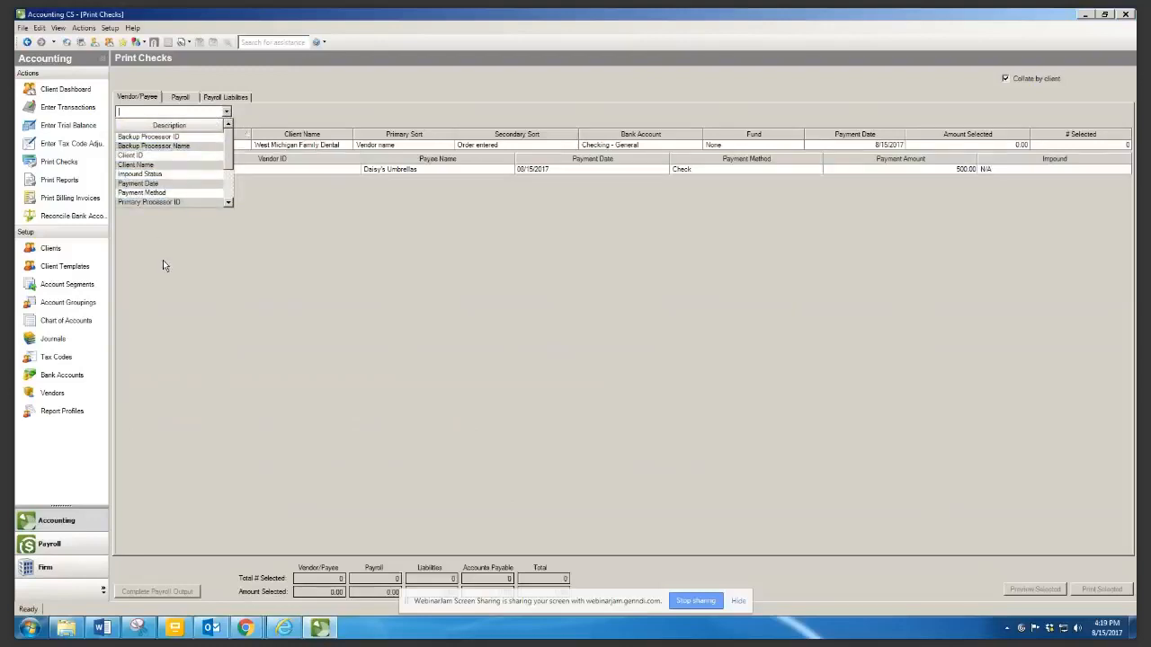
click(163, 260)
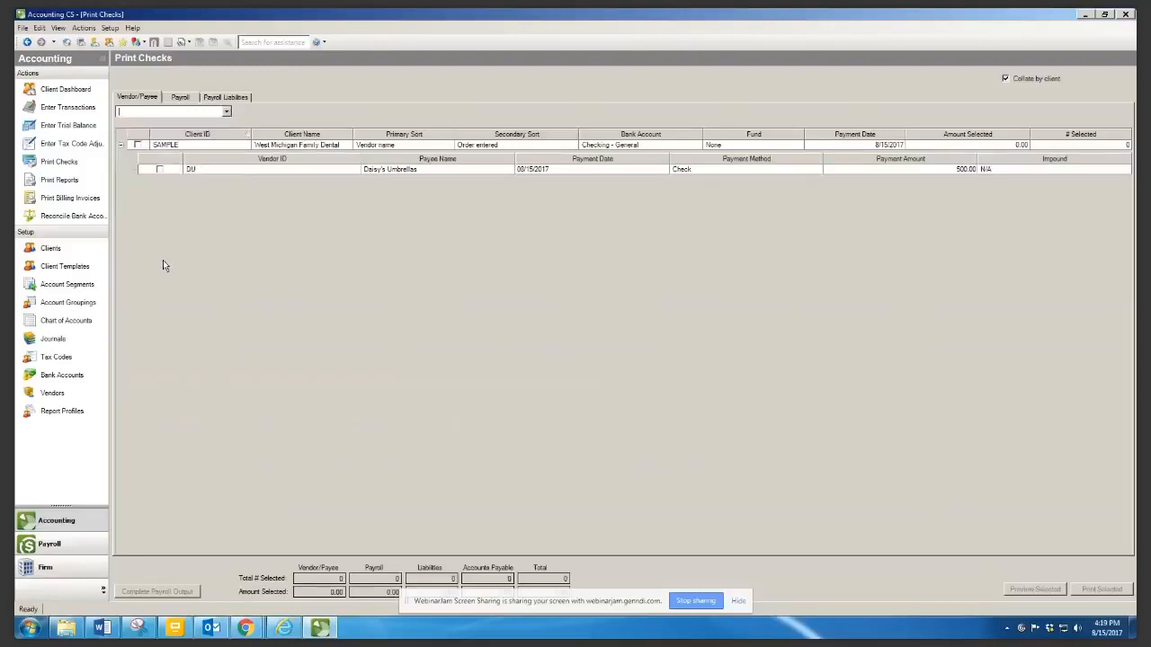
click(227, 111)
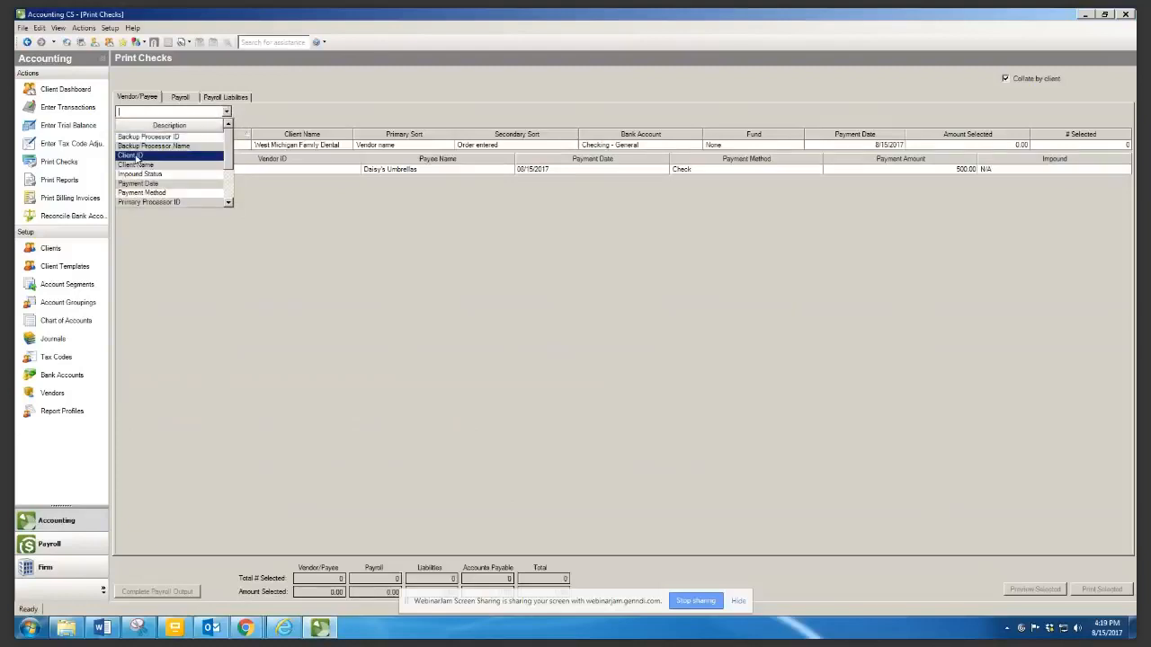
click(257, 210)
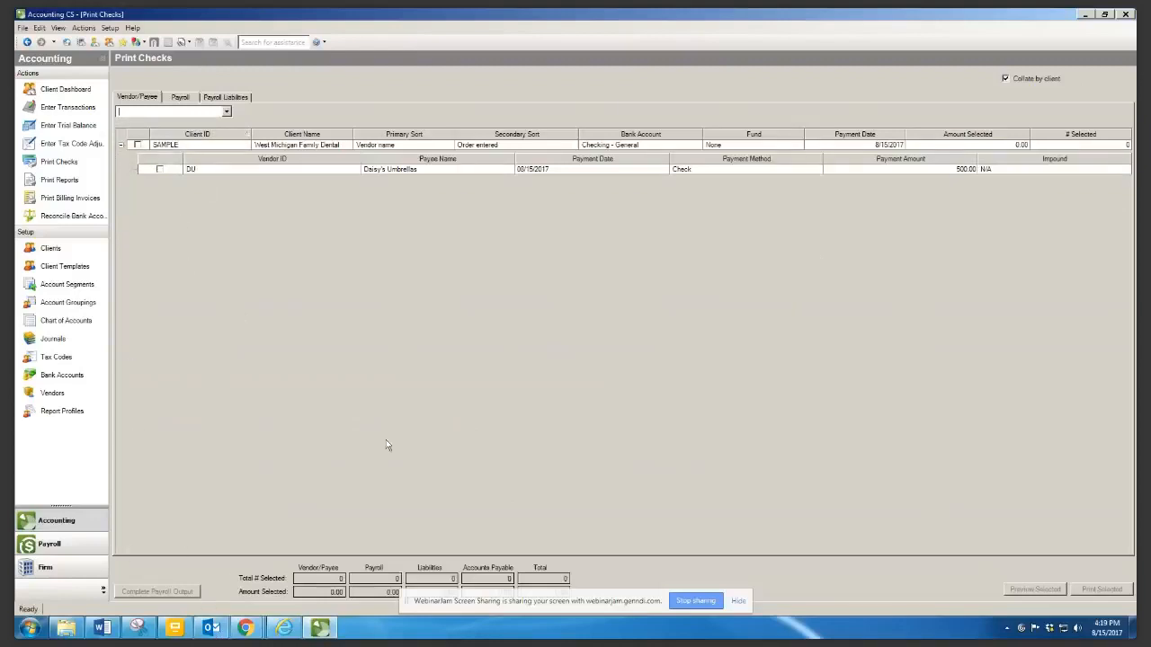
click(227, 112)
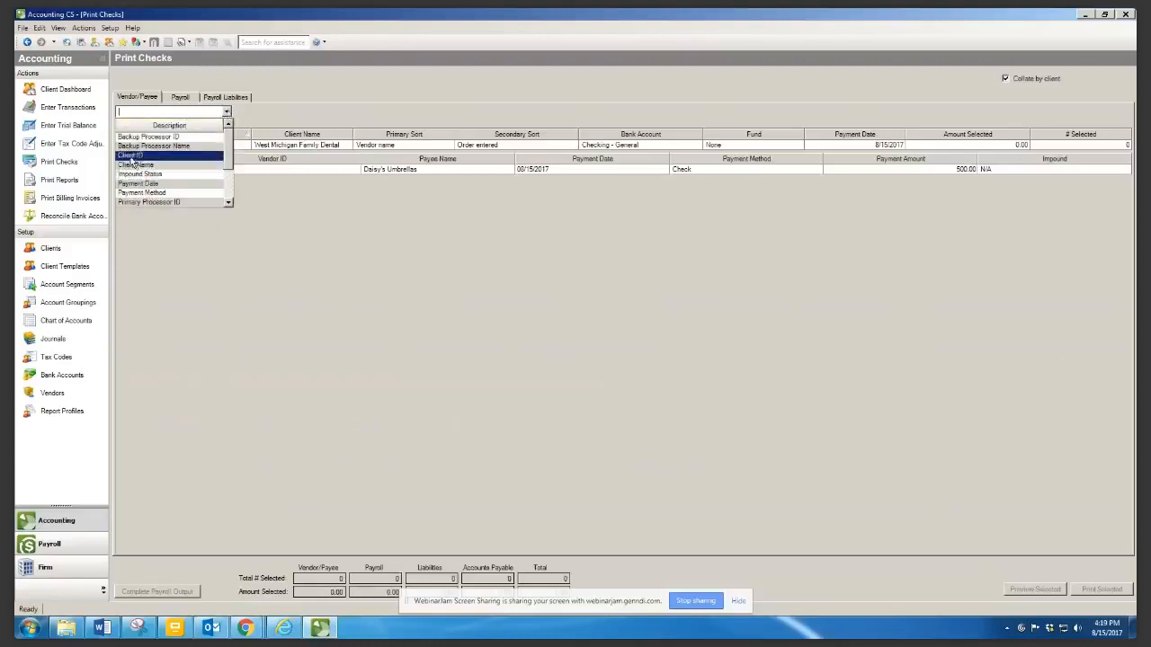
click(189, 302)
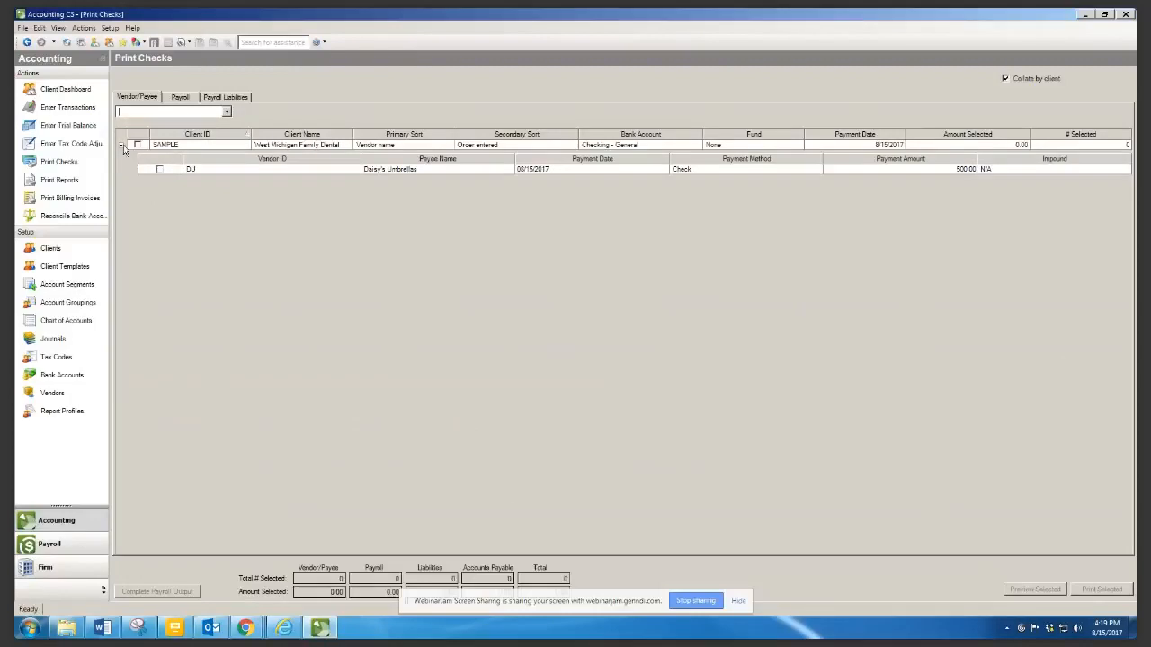
click(227, 113)
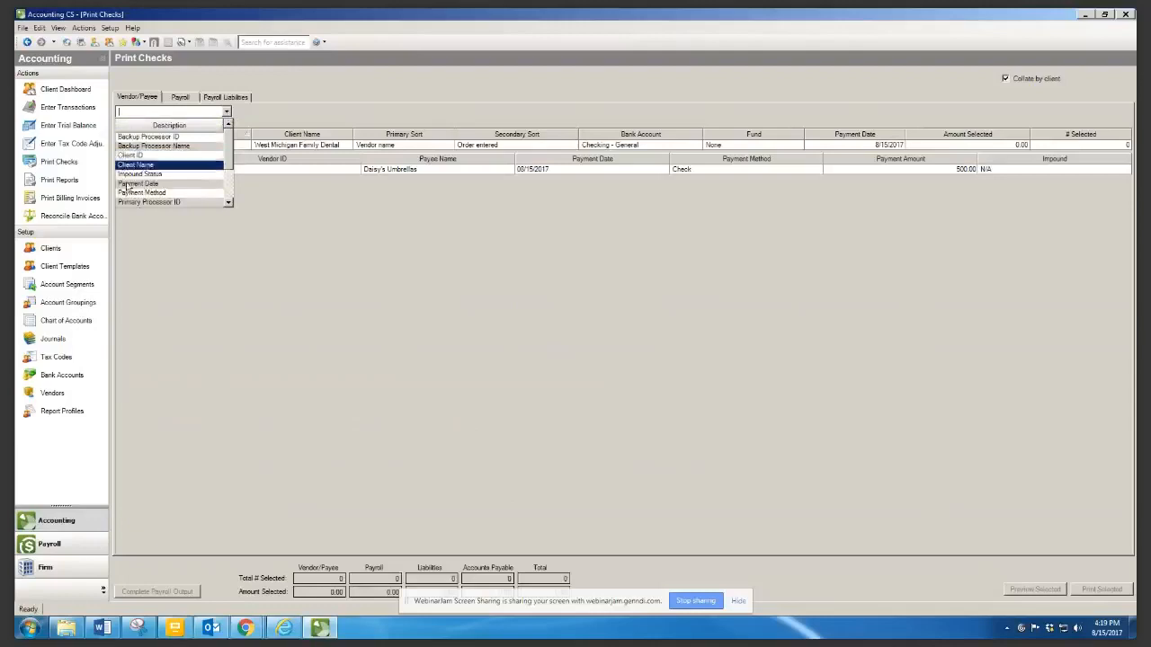
click(163, 250)
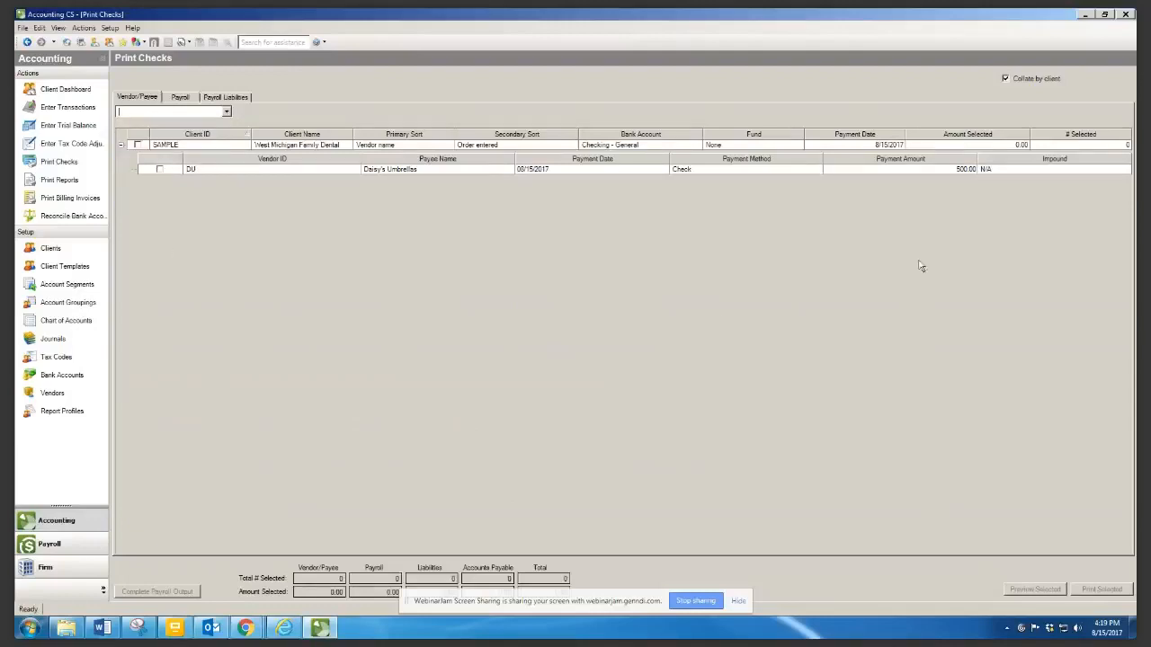
Select the Daisy's Umbrellas check, then return to the checking account transaction register
click(160, 170)
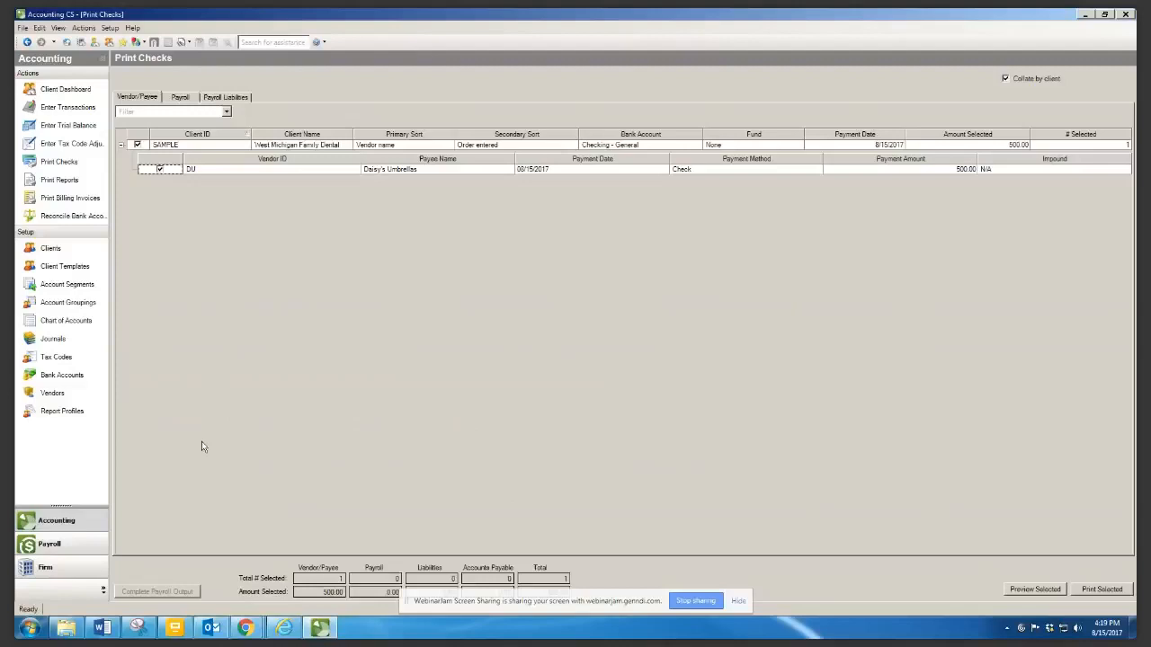
click(31, 108)
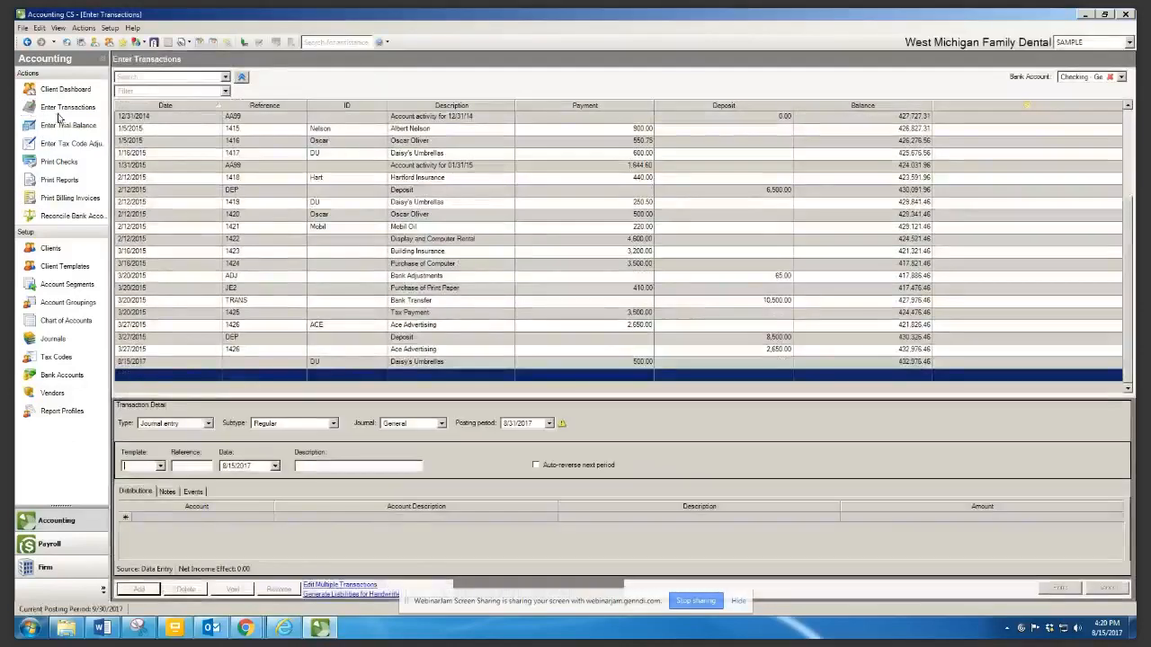
Select the 2/12/2015 check 1421 to Mobil Oil for 220.00 in the checking register
click(233, 230)
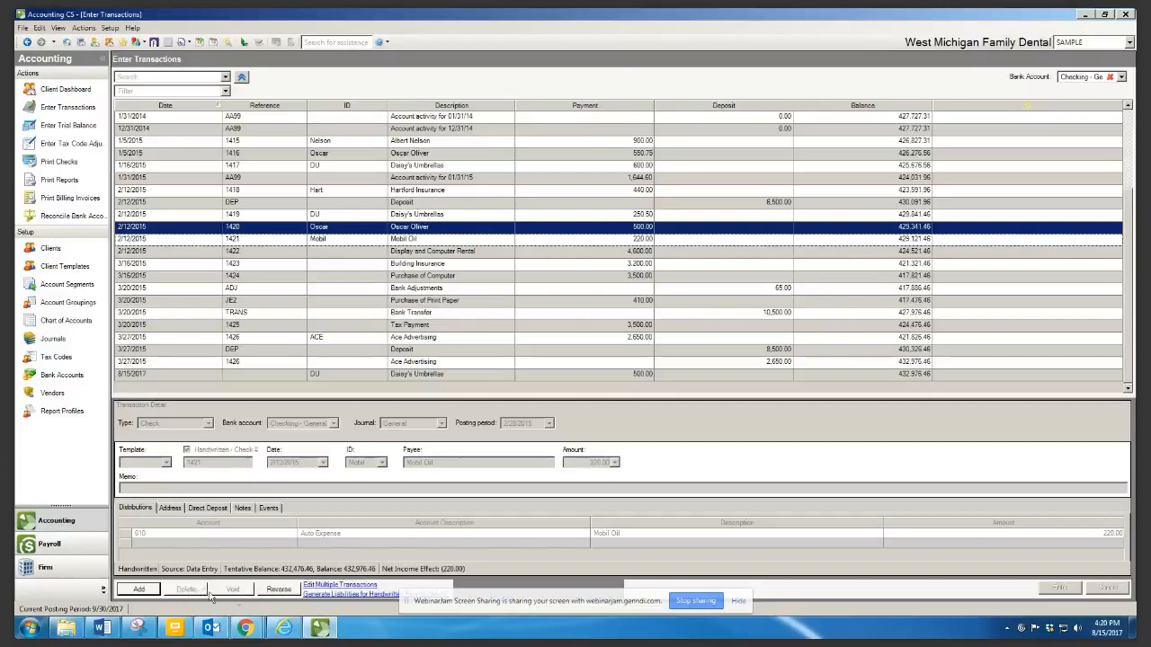
Reverse Mobil Oil check 1421 with reversal date 8/15/2017 in posting period 8/31/2017
click(287, 591)
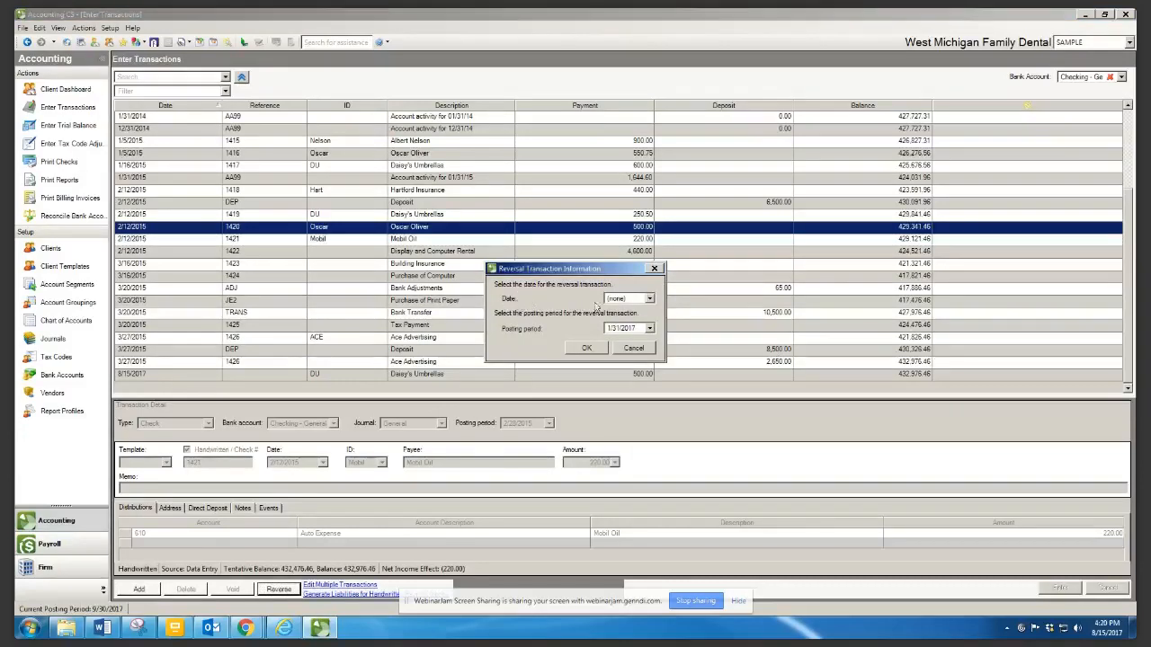
click(650, 299)
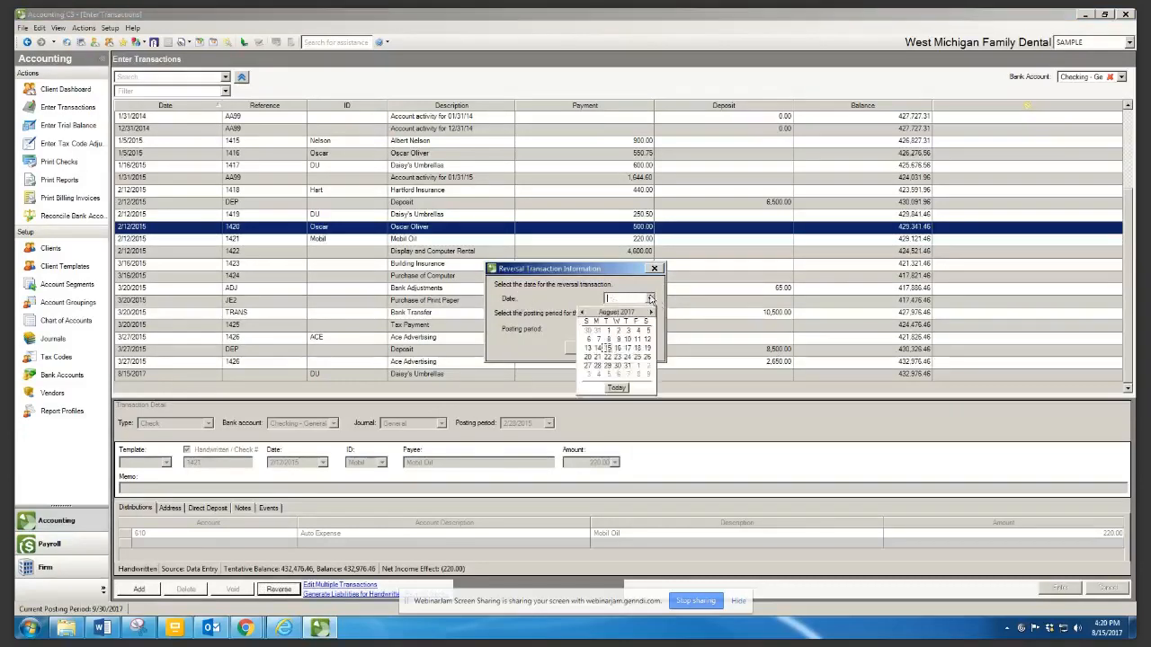
click(608, 348)
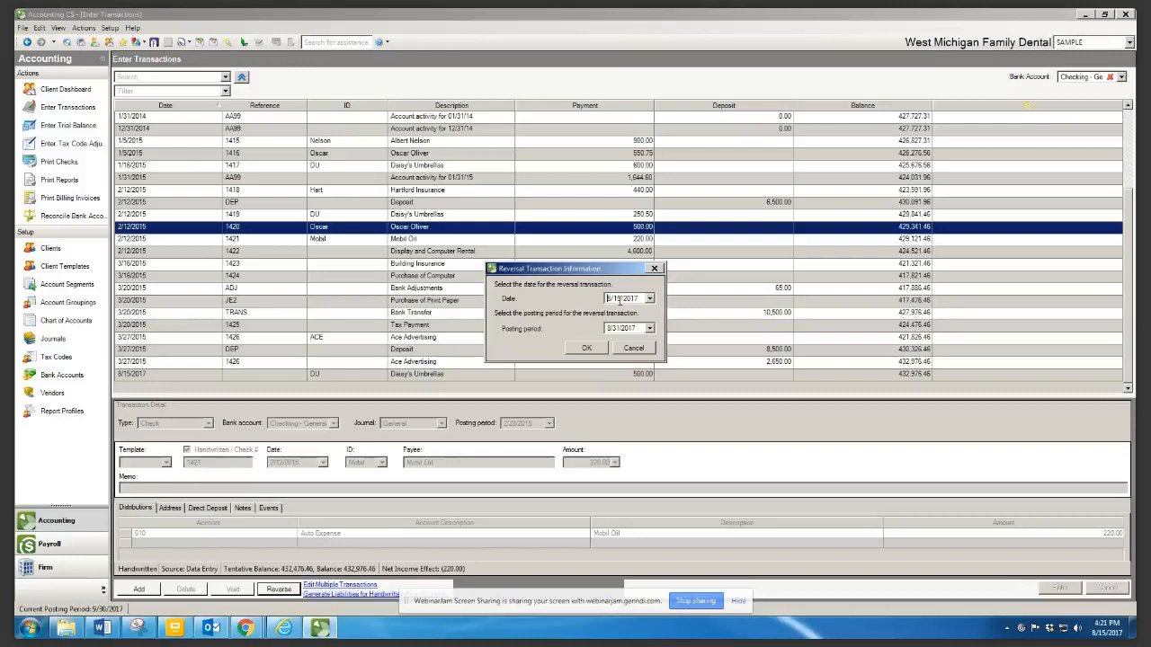
click(592, 348)
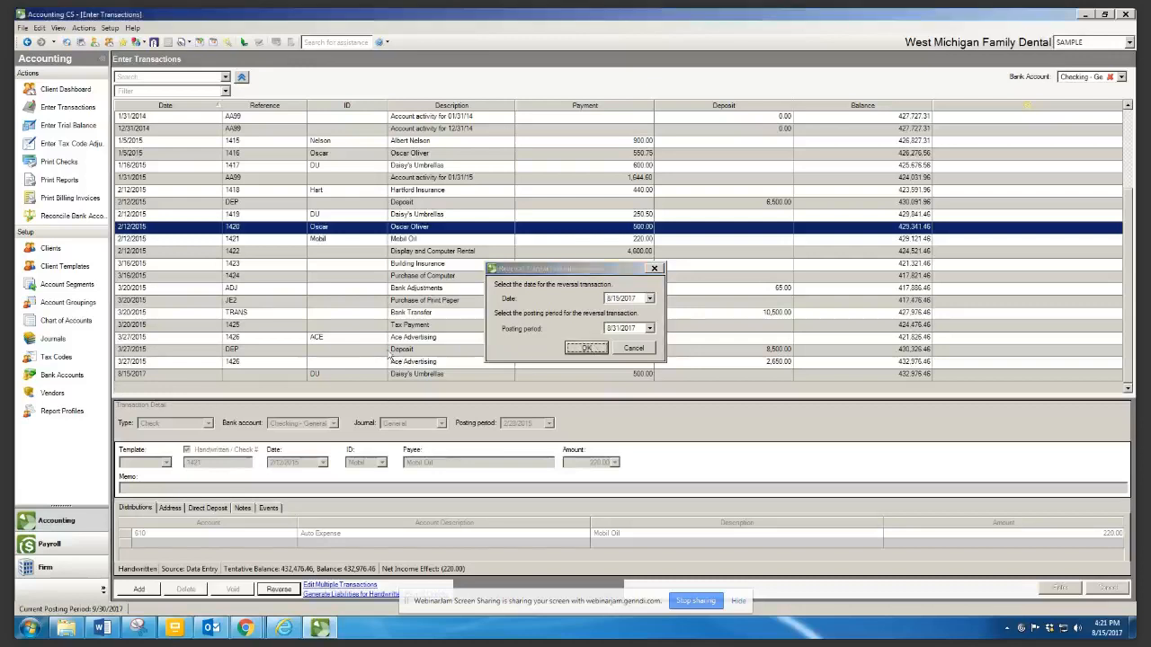
click(578, 349)
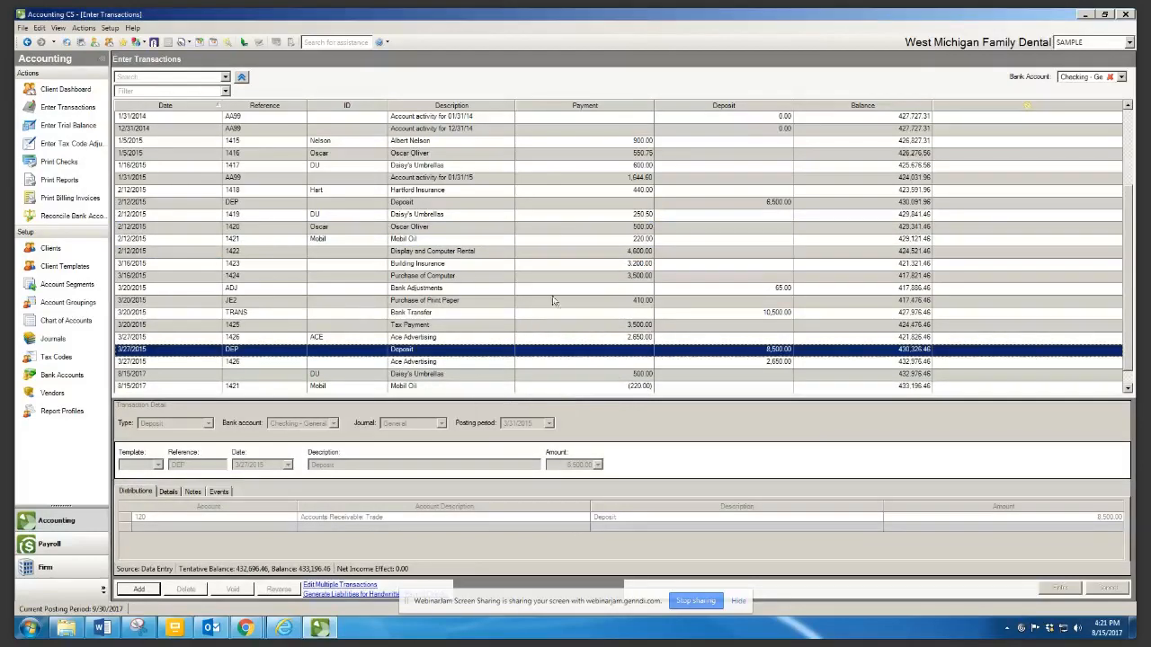
Compare the 2/12/2015 Mobil Oil check with its 8/15/2017 reversal, then go to Chart of Accounts
click(403, 242)
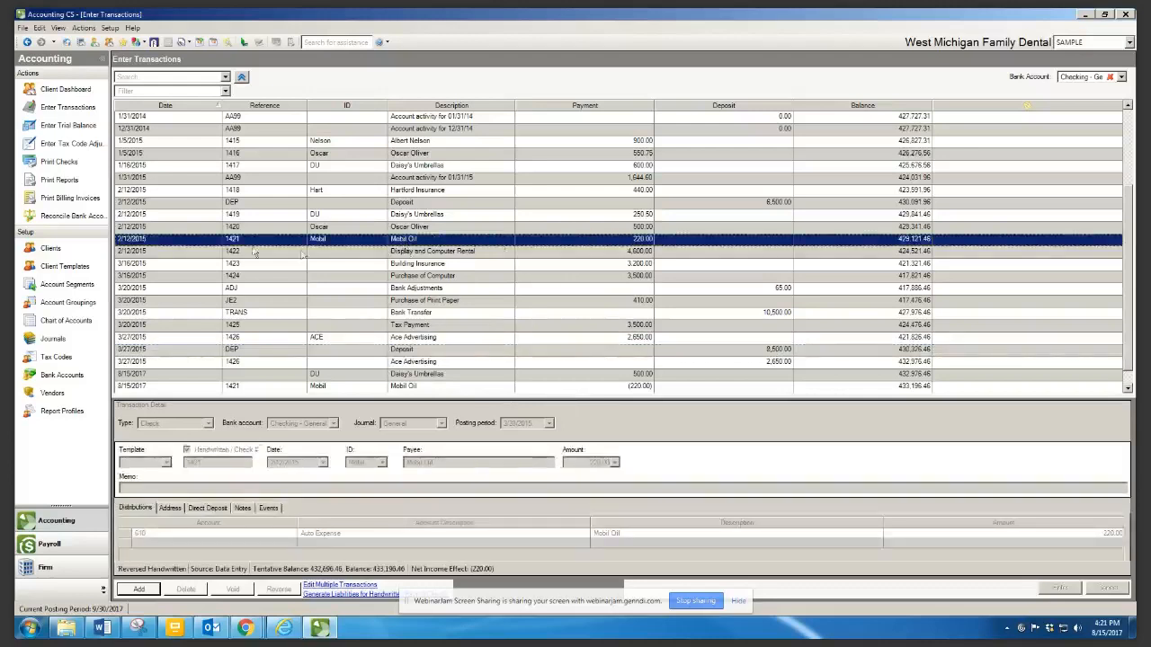
click(131, 386)
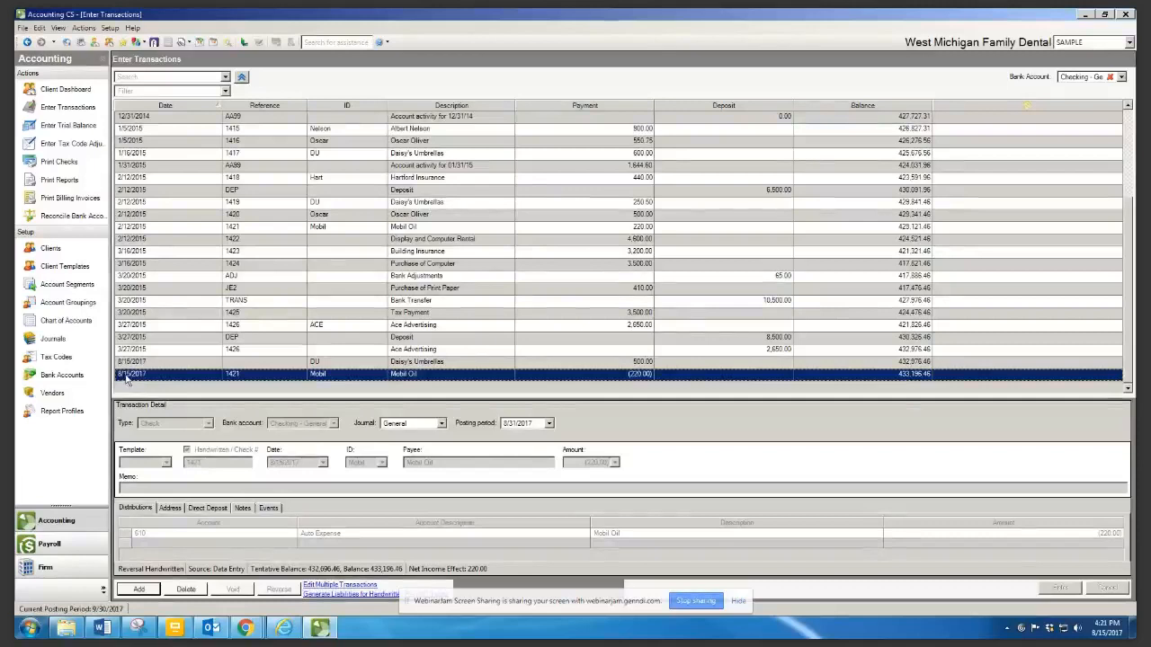
click(34, 322)
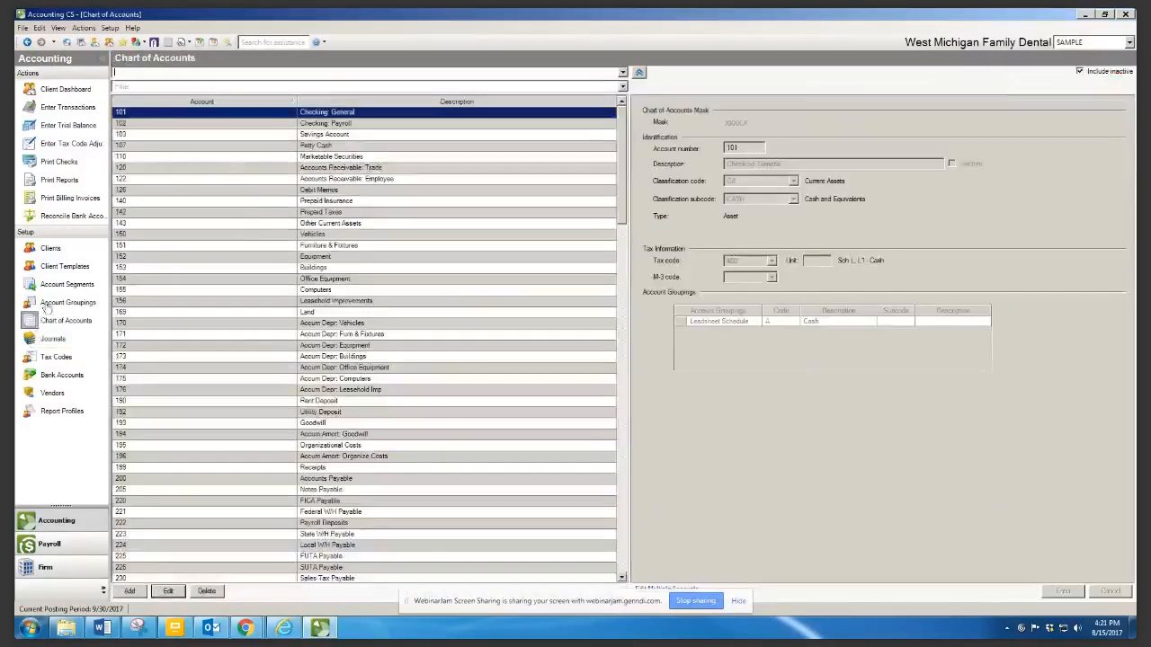
Narrow the Chart of Accounts account number column so descriptions sit right beside the numbers
drag(299, 104, 220, 106)
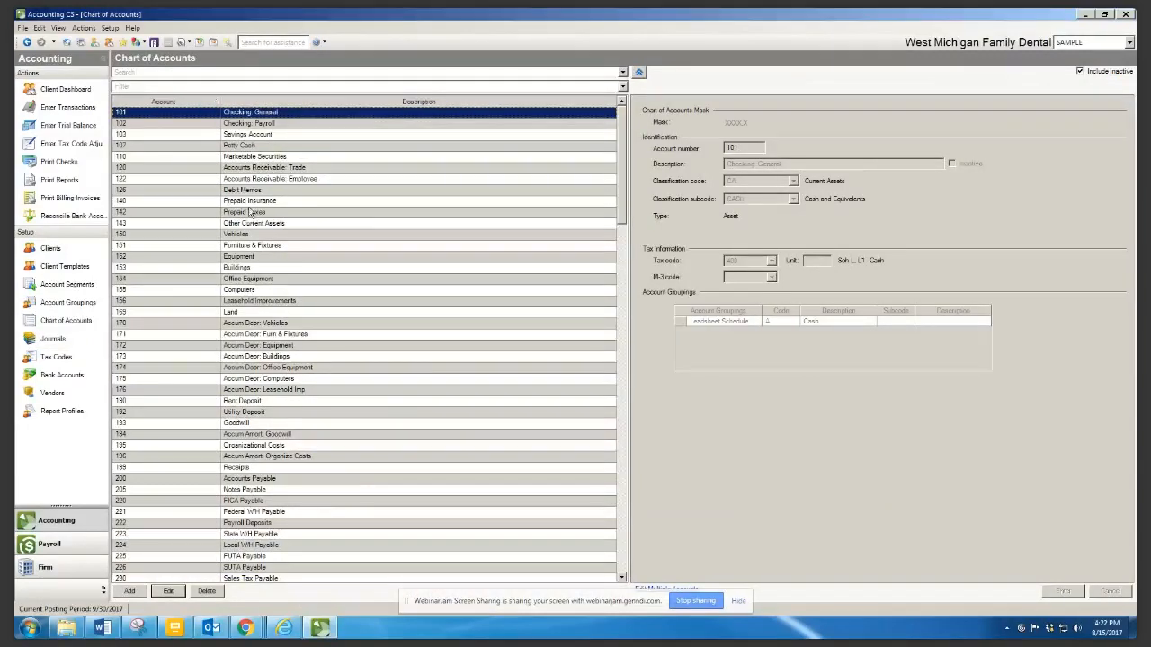
mouse_move(221, 104)
mouse_down()
mouse_move(264, 105)
mouse_move(205, 107)
mouse_up()
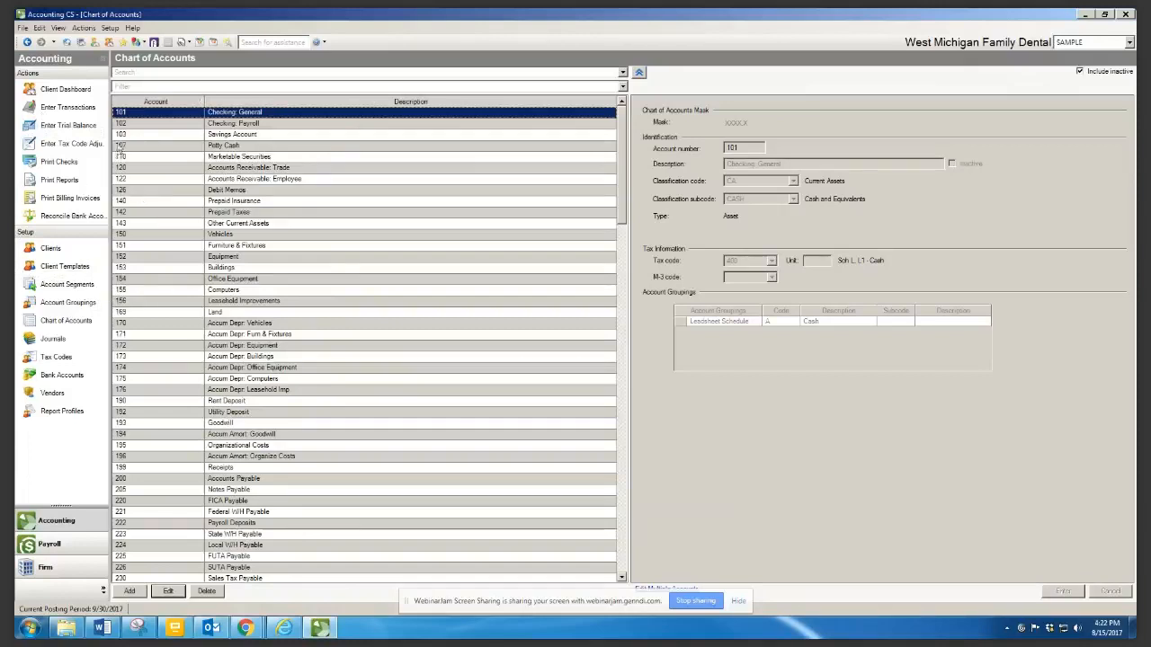
Back in Enter Transactions, widen Description and narrow the Payment, Deposit and Balance columns
click(30, 107)
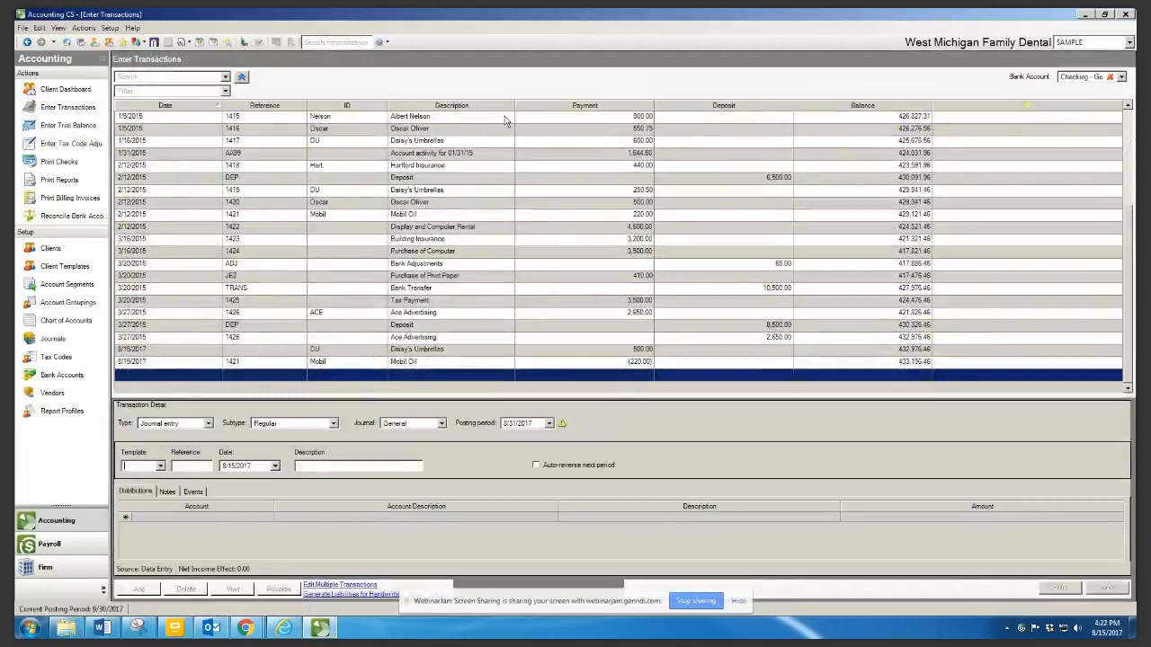
drag(515, 105, 548, 114)
drag(670, 112, 593, 128)
drag(777, 105, 674, 128)
drag(897, 105, 784, 140)
Make the transaction detail area taller and narrow the Date column
drag(282, 397, 279, 407)
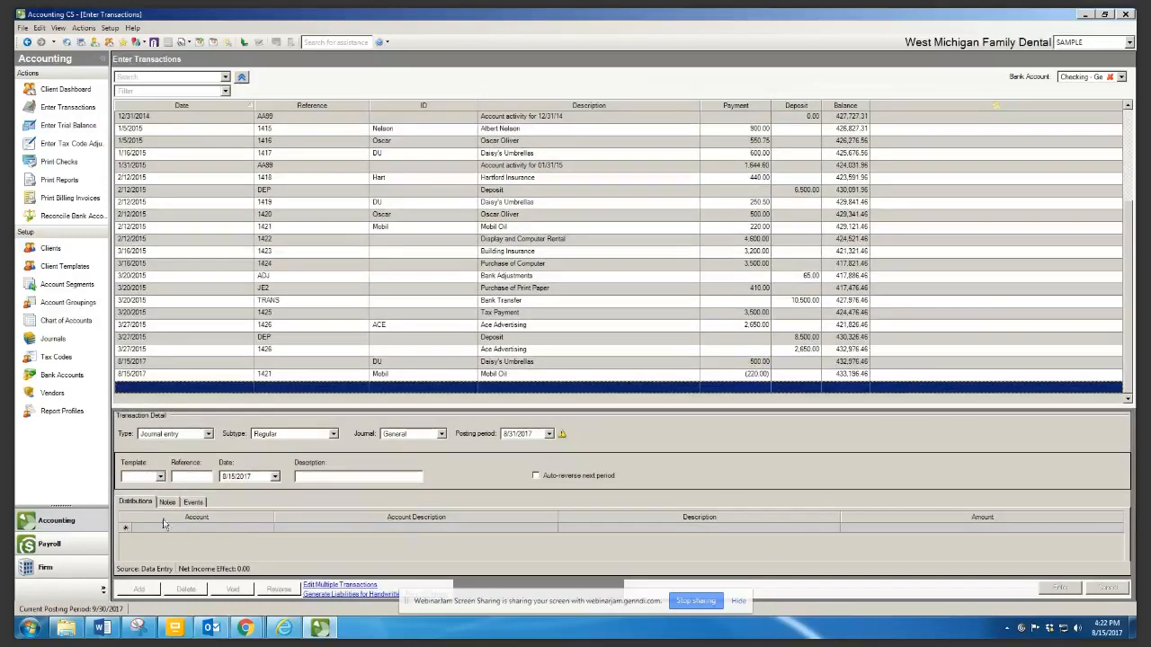
drag(305, 413, 309, 372)
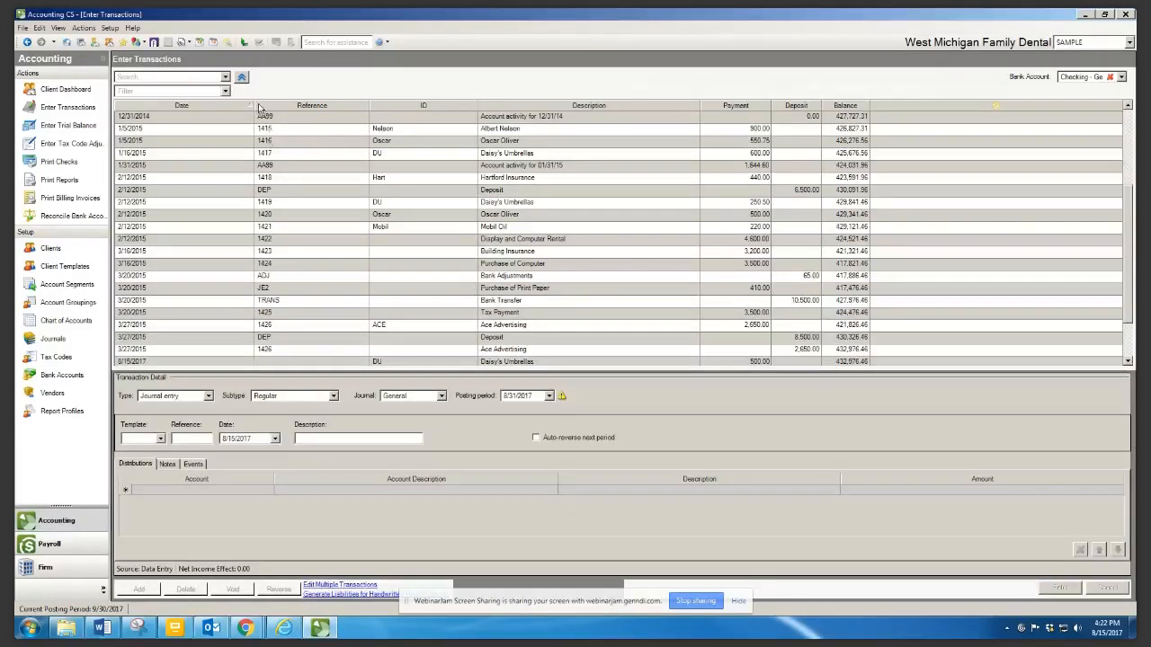
drag(255, 108, 174, 114)
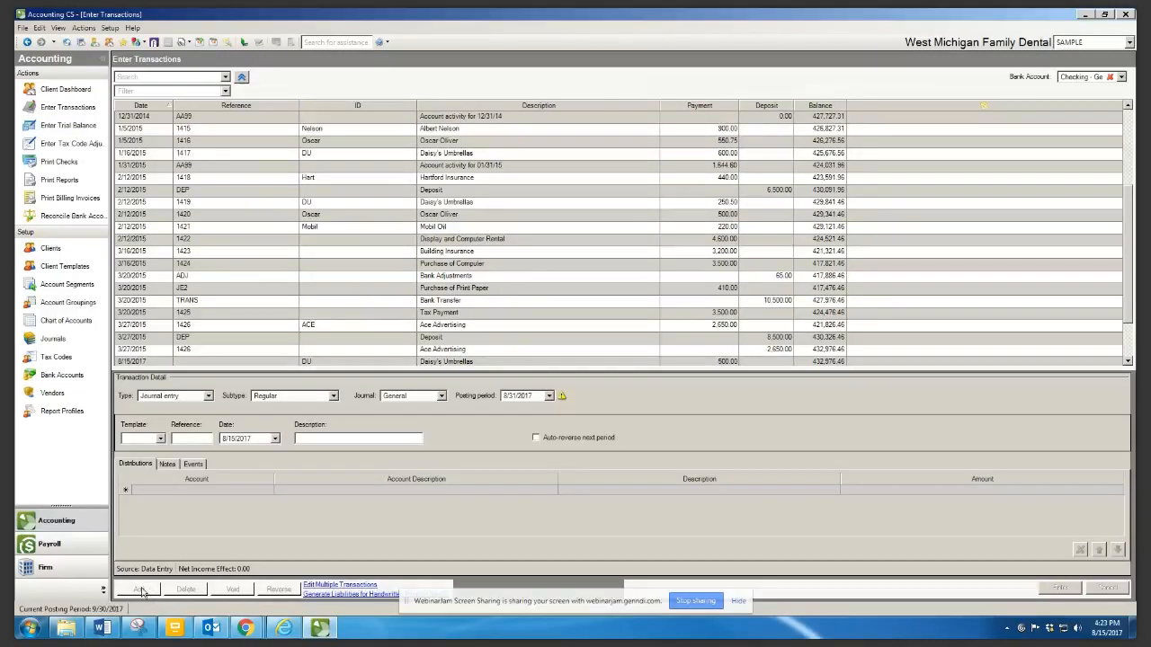
Make the new transaction a non-handwritten check to Daisy's Umbrellas
click(208, 401)
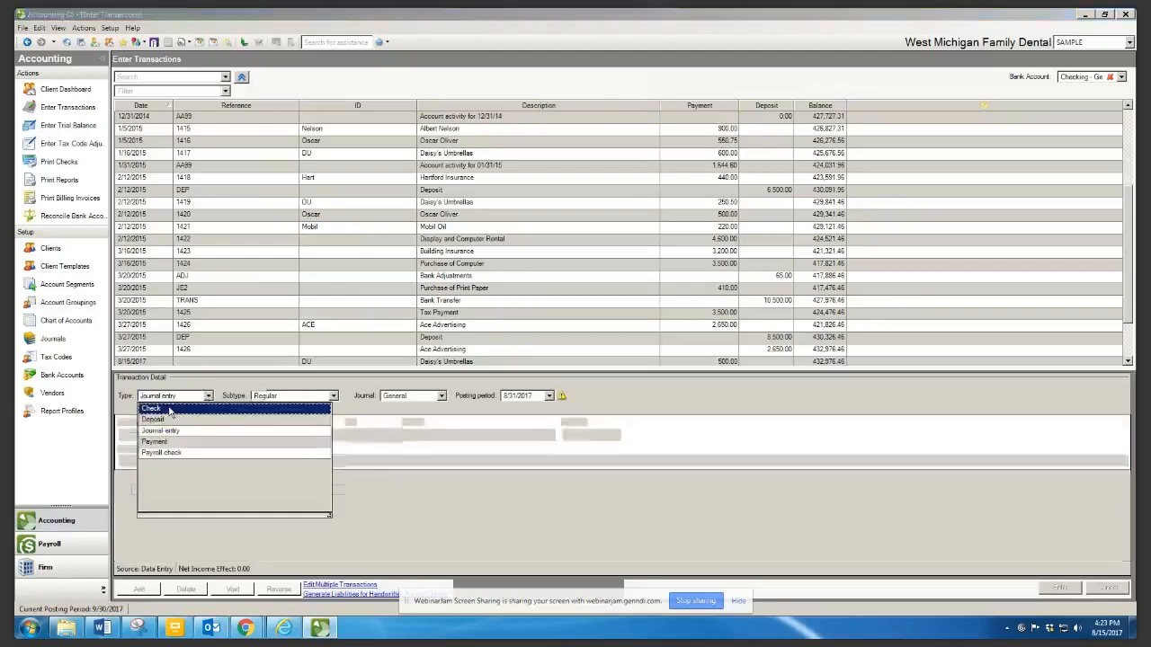
click(169, 409)
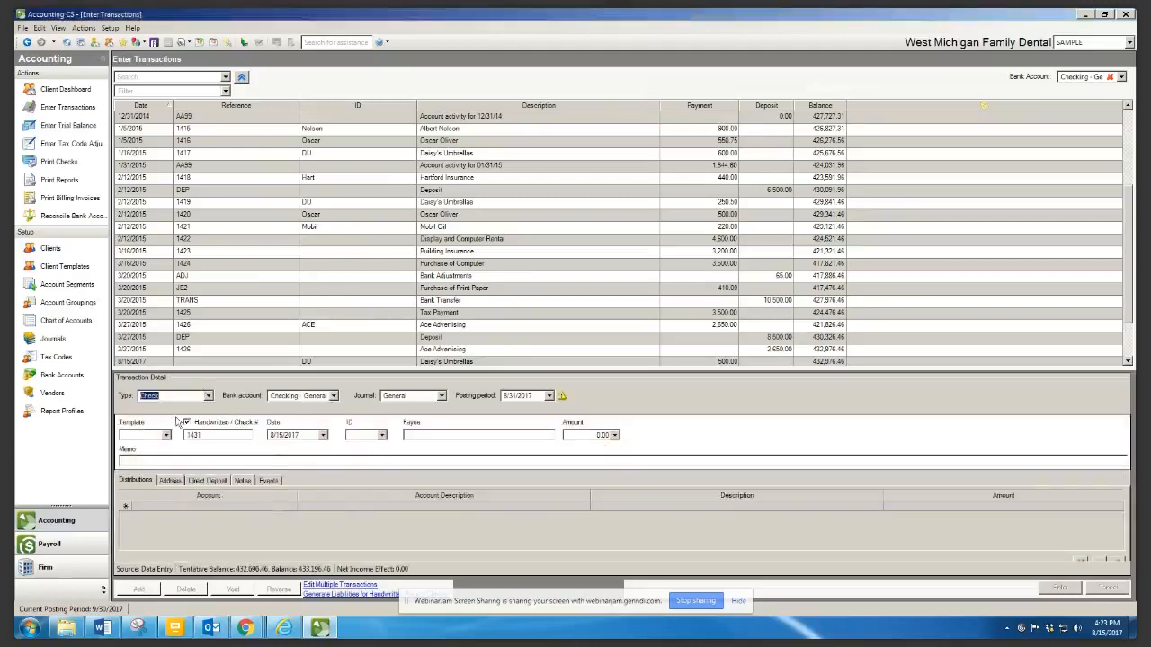
click(186, 422)
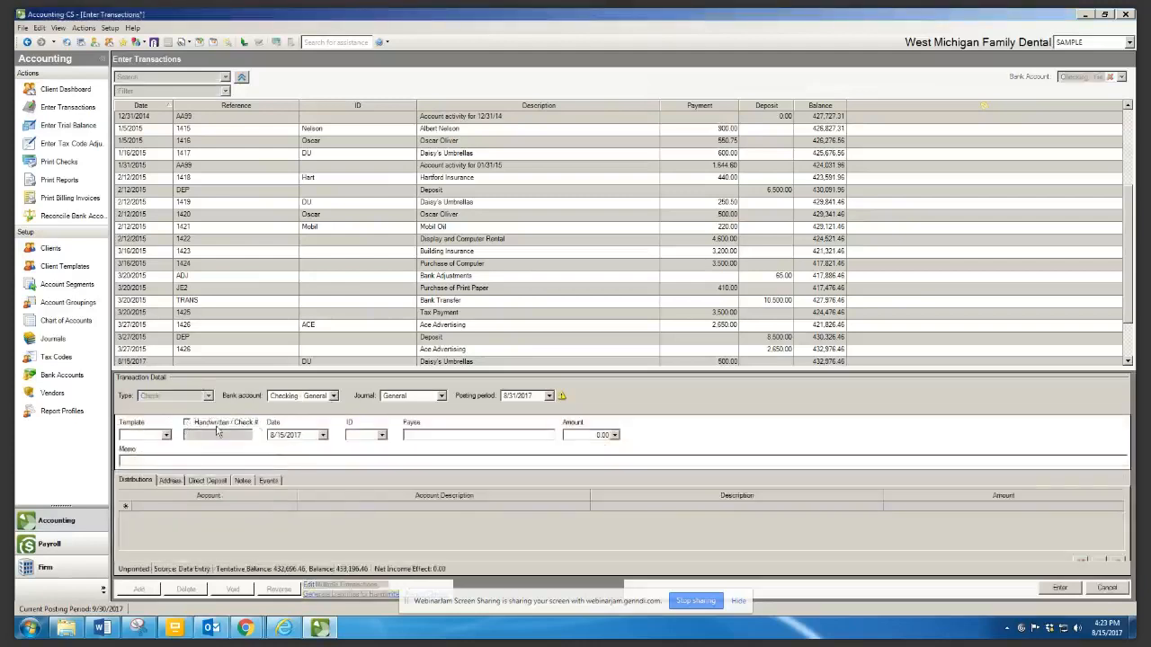
click(381, 437)
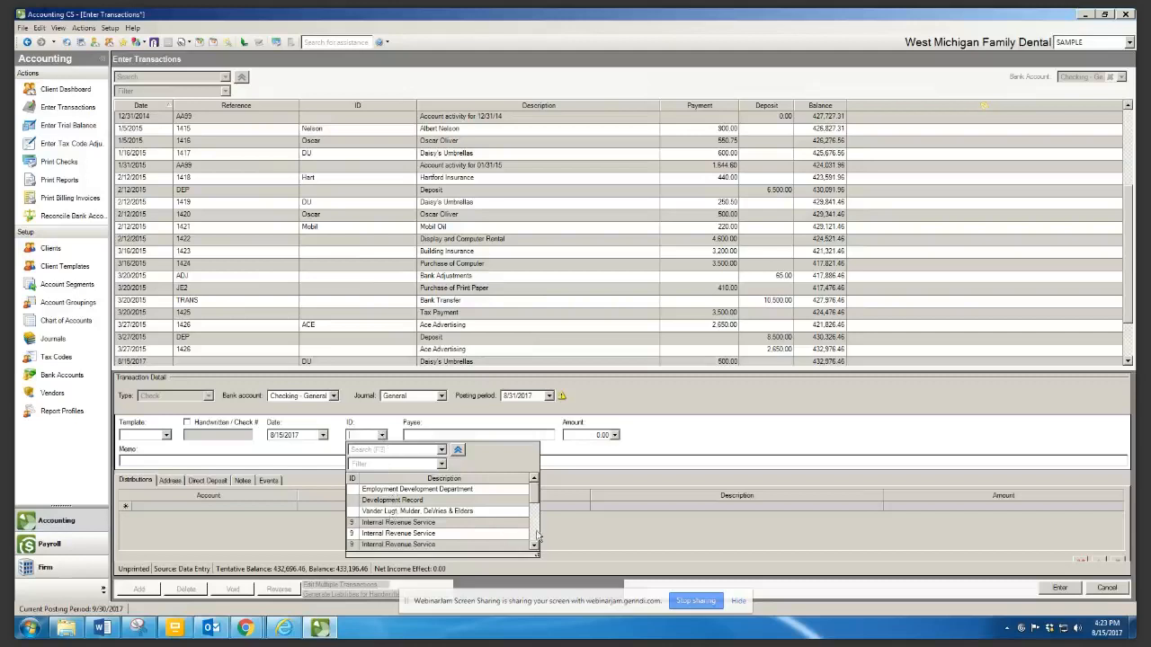
scroll(538, 536, down, 1)
click(459, 534)
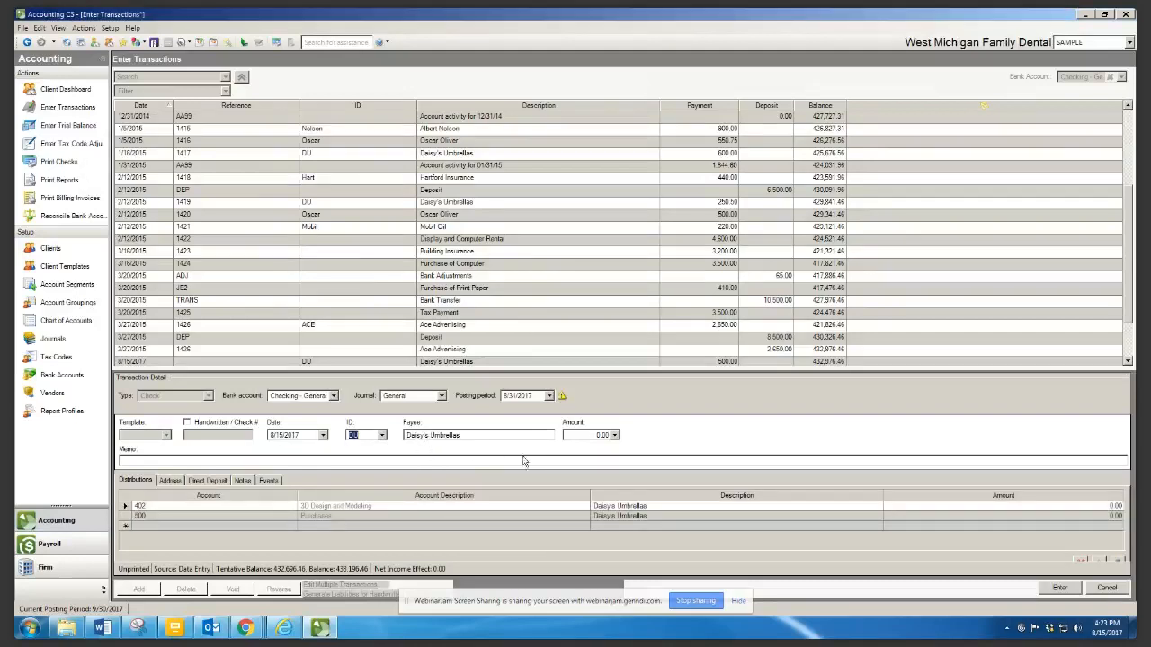
Enter a 200.00 check amount and put 200.00 on the first distribution line
click(594, 435)
text(200)
key(Tab)
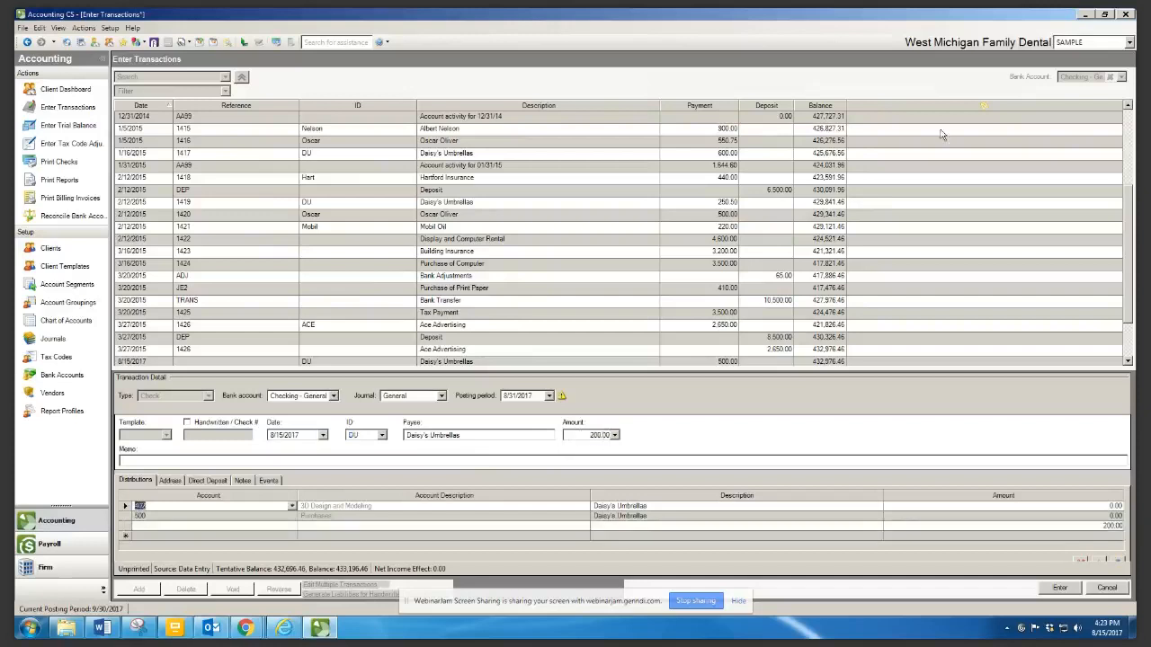
click(1104, 506)
text(200)
key(Return)
click(235, 507)
click(238, 527)
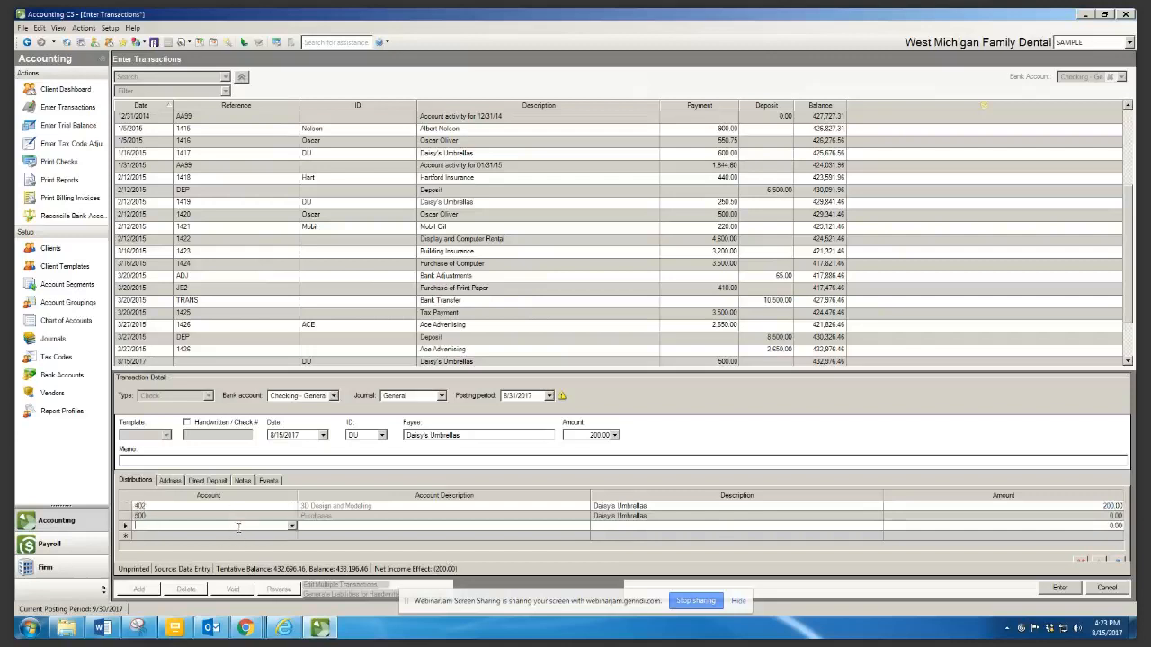
click(236, 507)
click(292, 507)
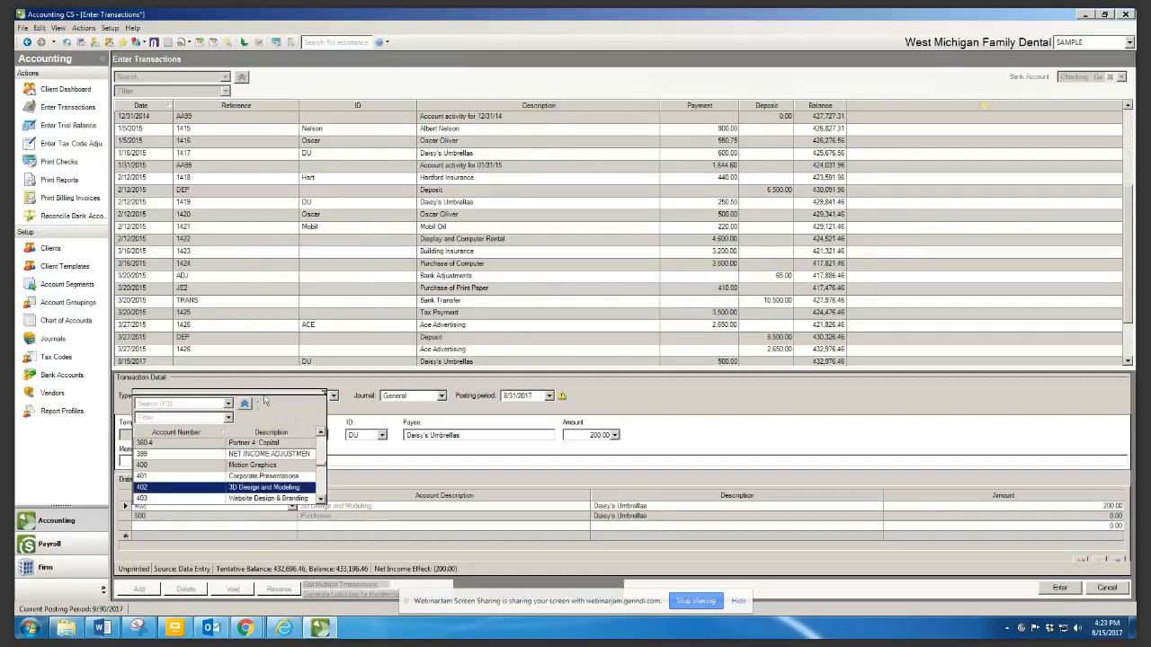
Enlarge the account list, sort it by description, and assign account 615 Bad Debts to line one
drag(323, 392, 707, 227)
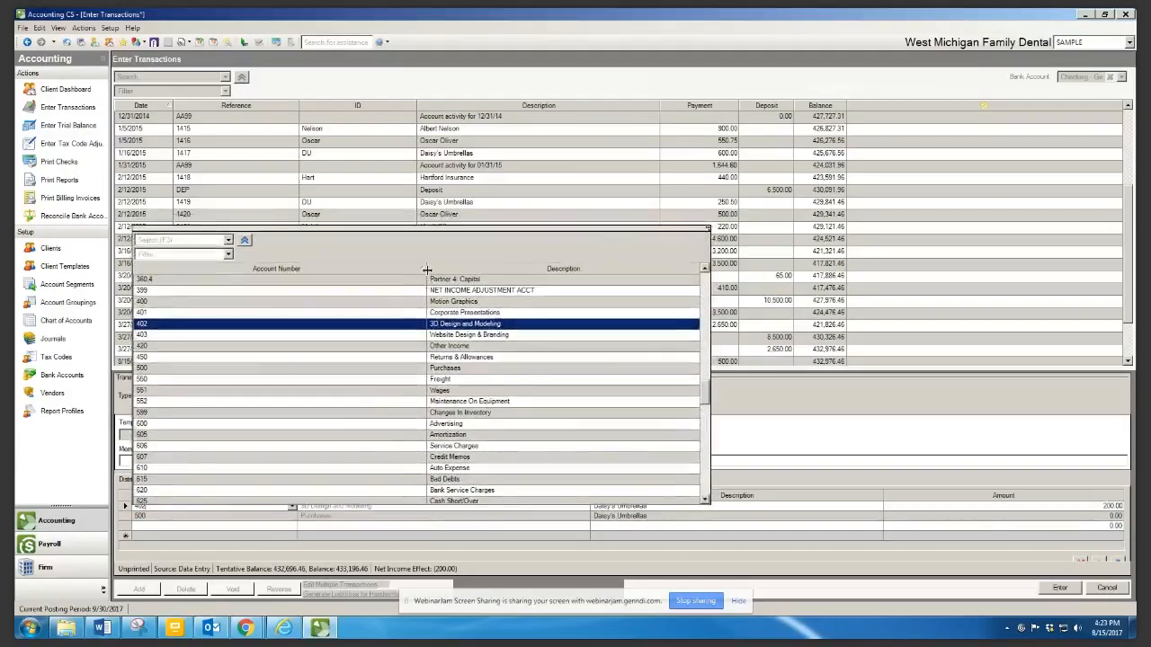
drag(426, 269, 184, 317)
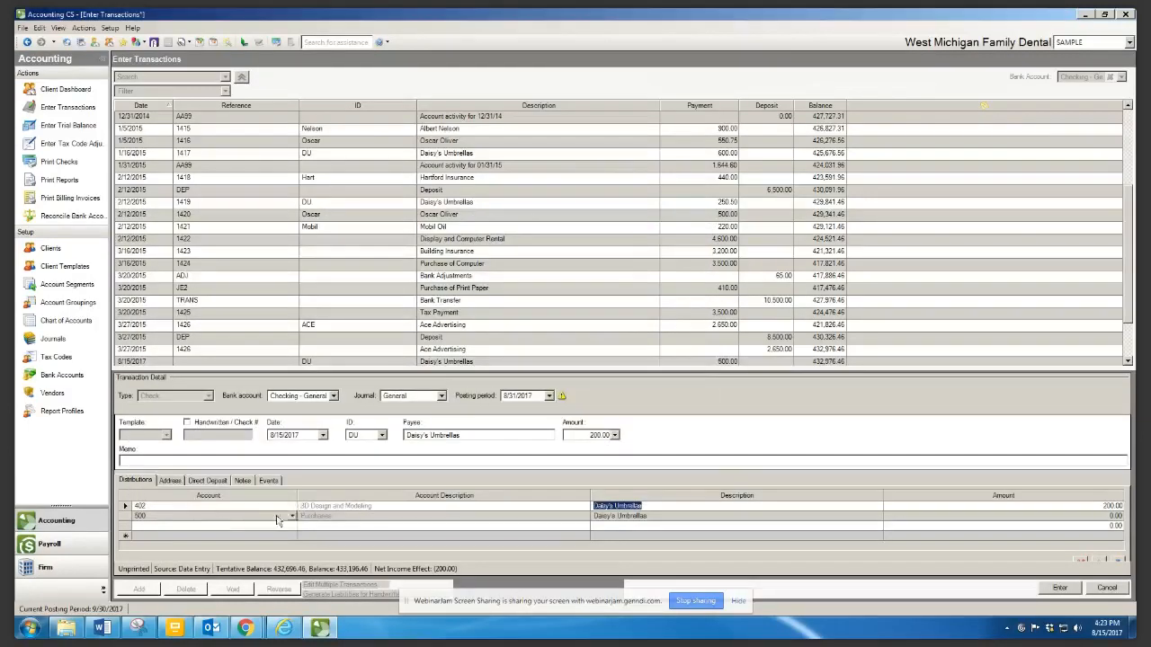
click(292, 506)
click(293, 506)
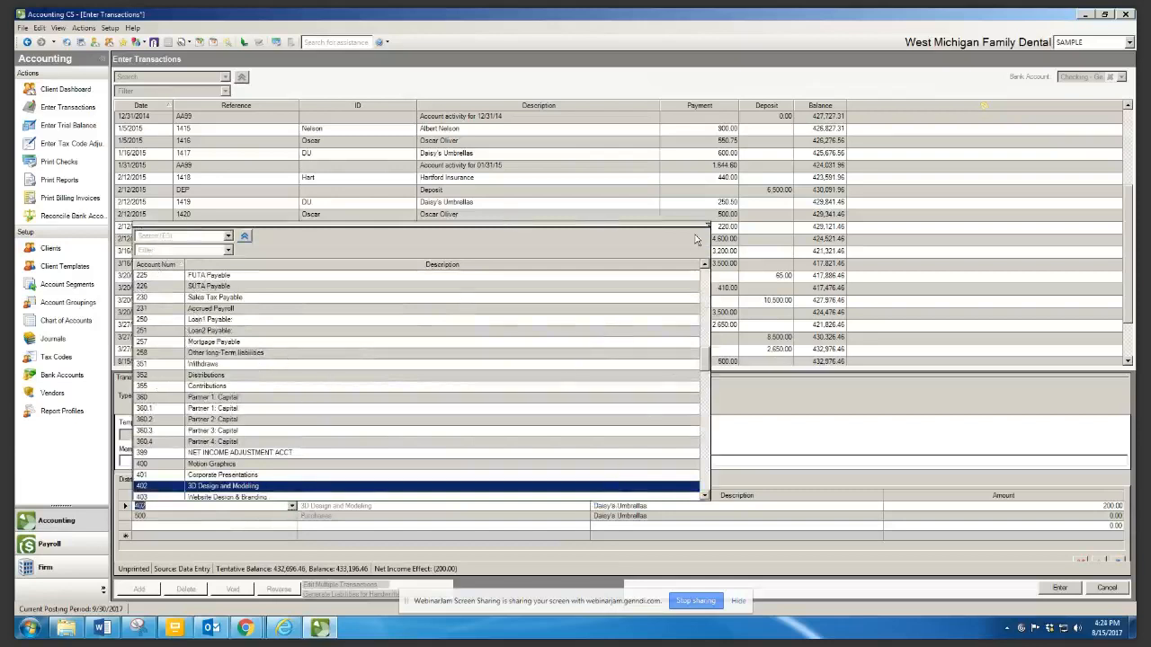
mouse_move(708, 224)
mouse_down()
mouse_move(743, 193)
mouse_move(696, 231)
mouse_up()
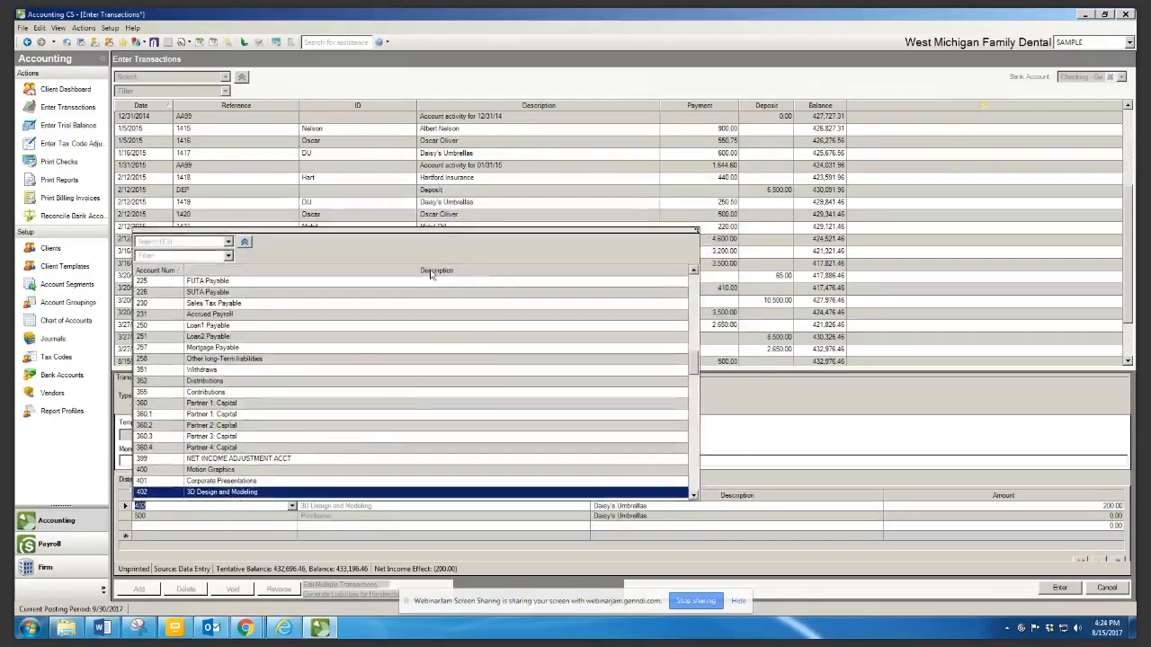
click(431, 272)
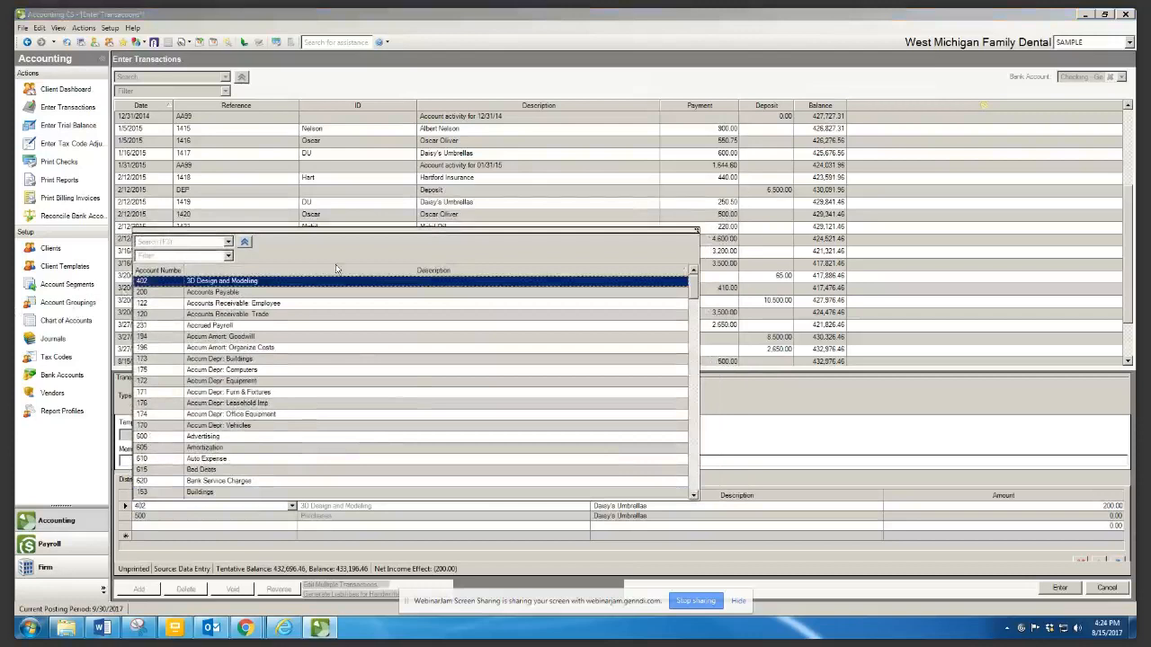
click(434, 271)
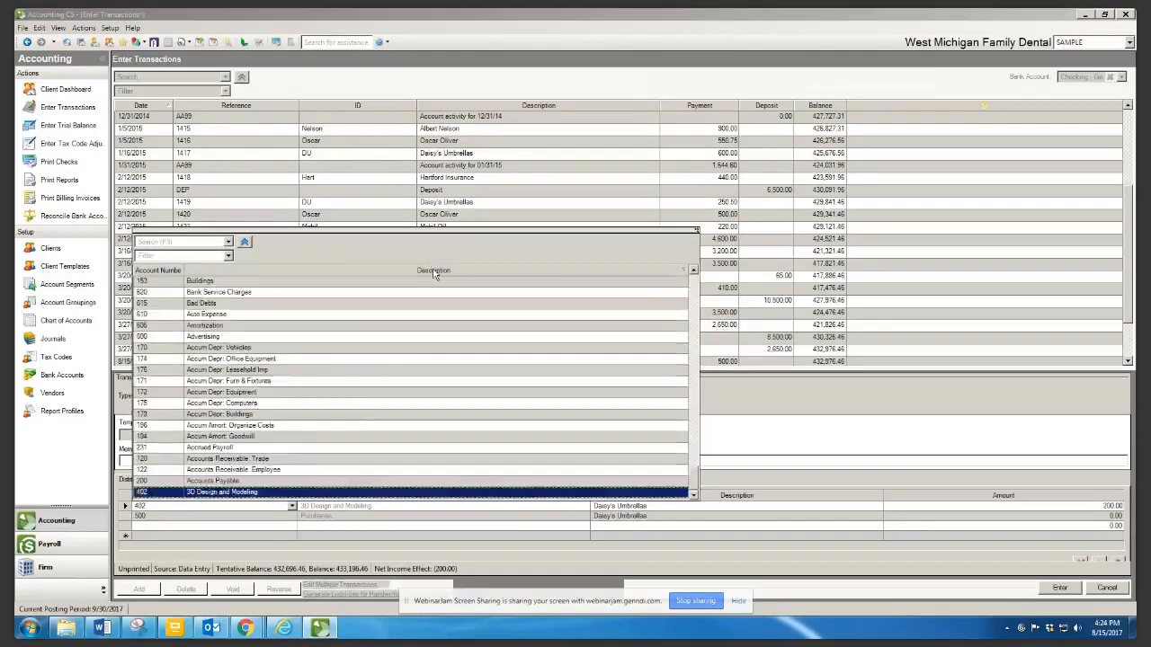
click(199, 304)
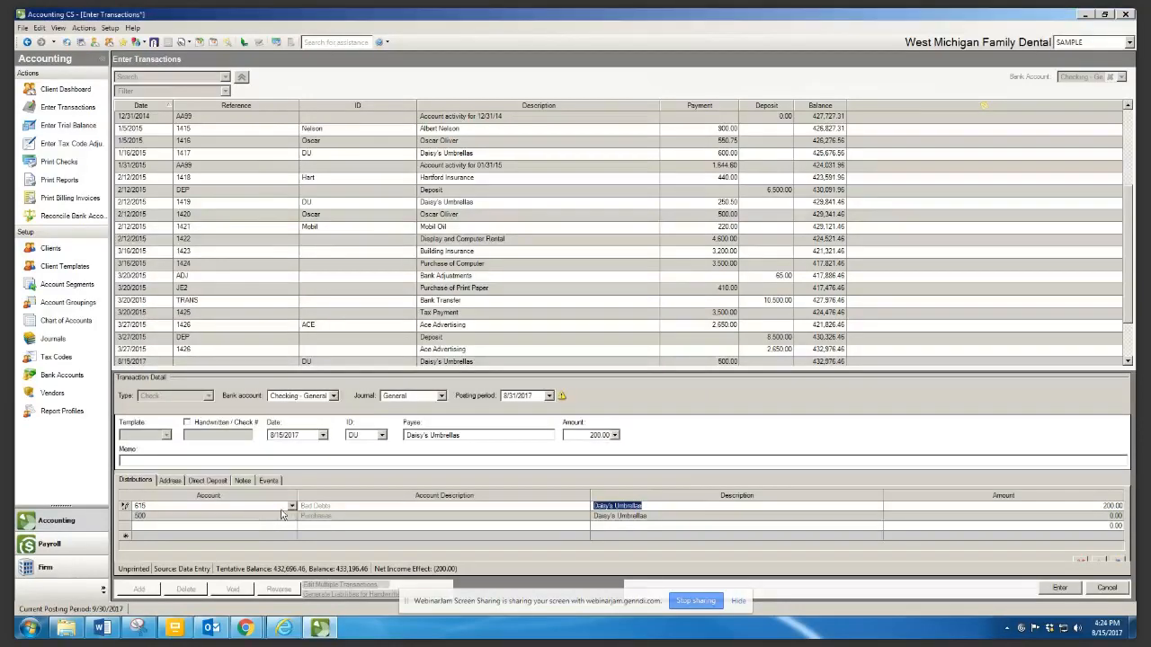
Change line one to 673 Employee Benefit Programs and move to the Mobil Oil transaction
click(290, 508)
click(291, 507)
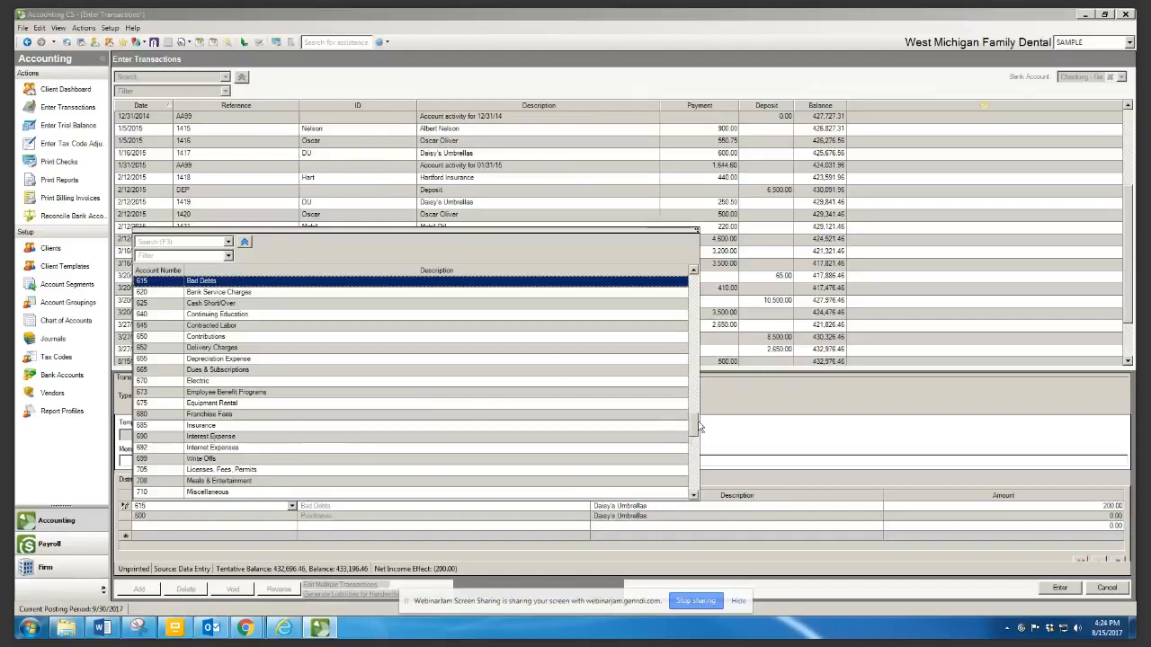
click(263, 394)
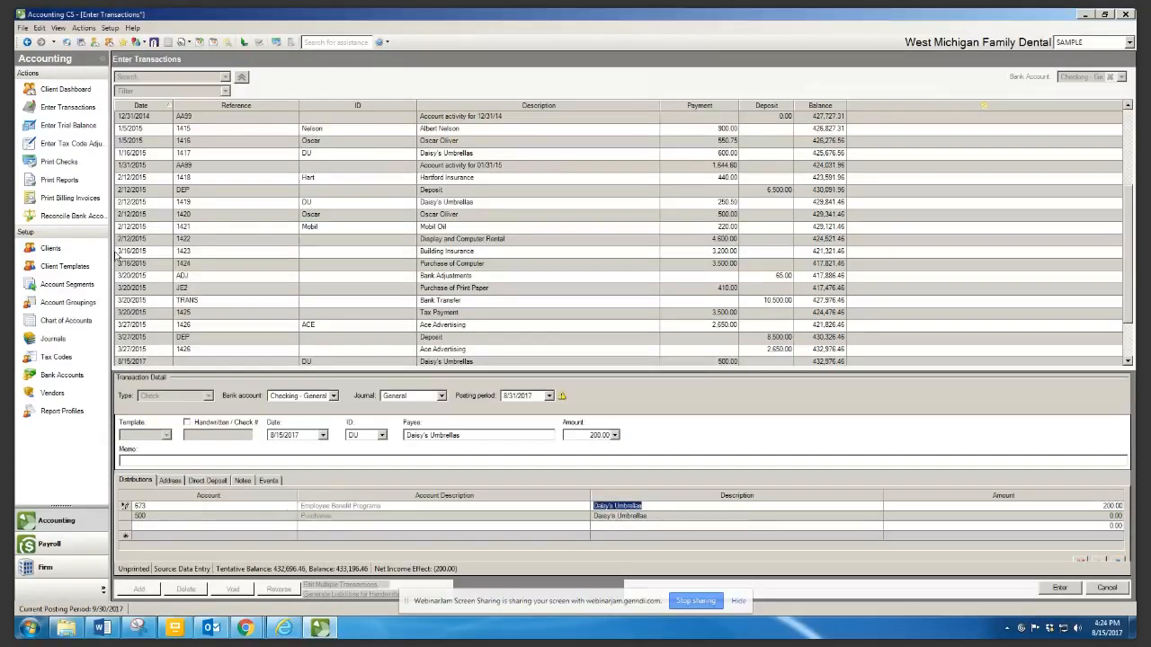
click(423, 227)
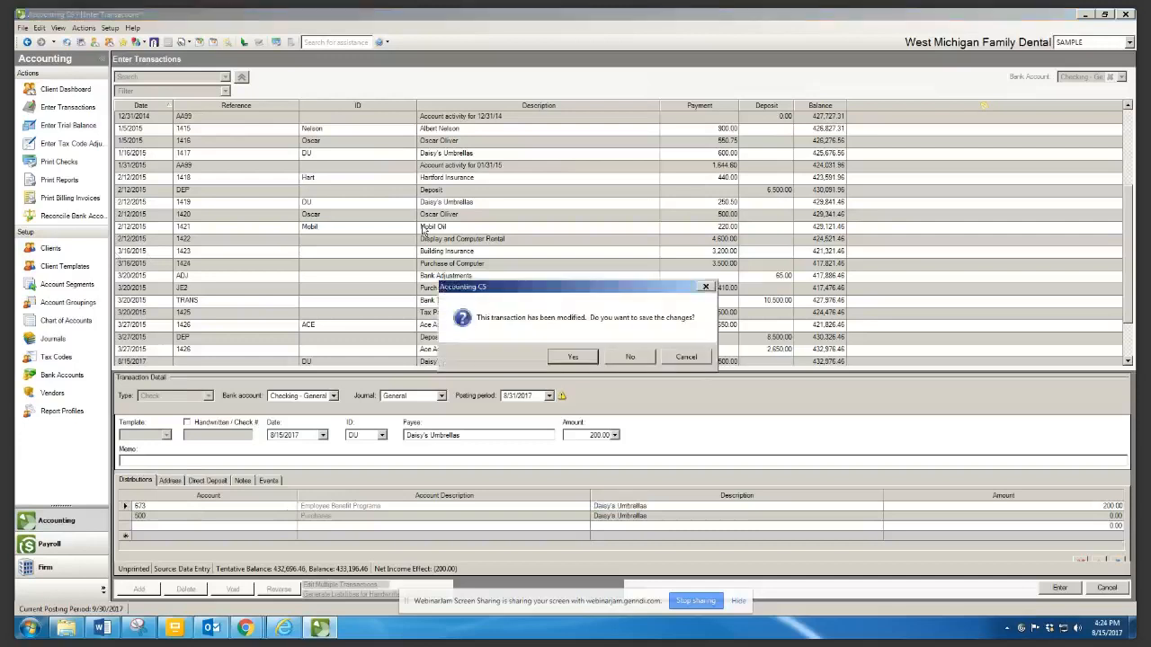
Discard the unsaved Daisy's Umbrellas transaction changes and go to Print Reports
click(630, 357)
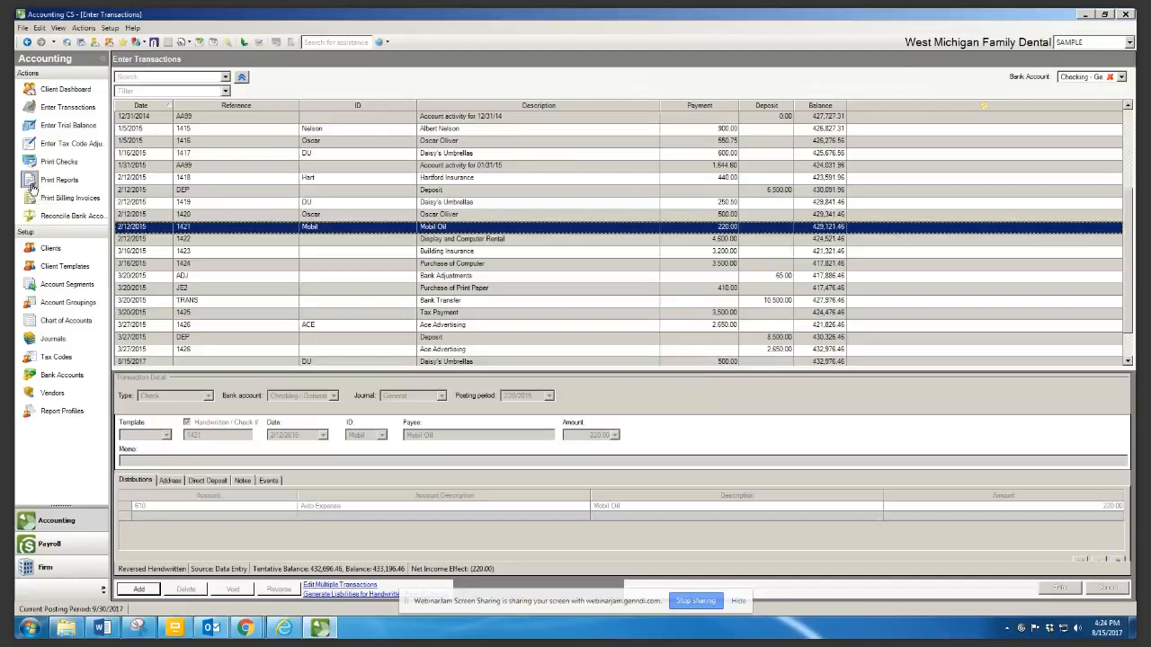
click(33, 186)
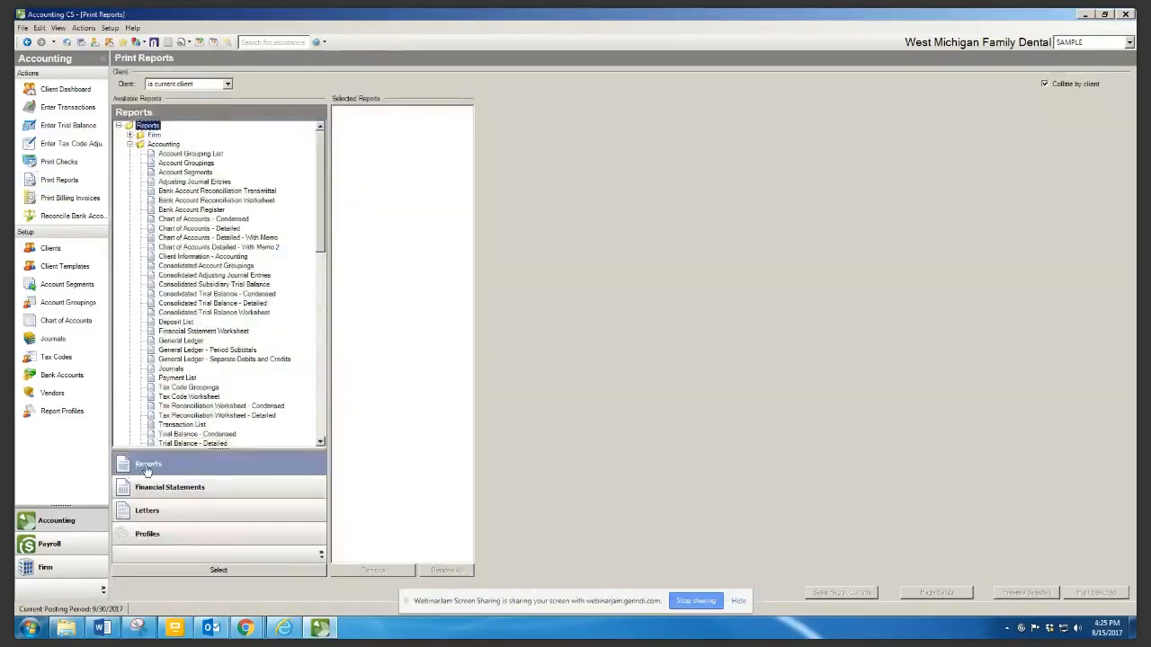
Add General Ledger to Selected Reports with its date set to Current year-to-date
click(167, 342)
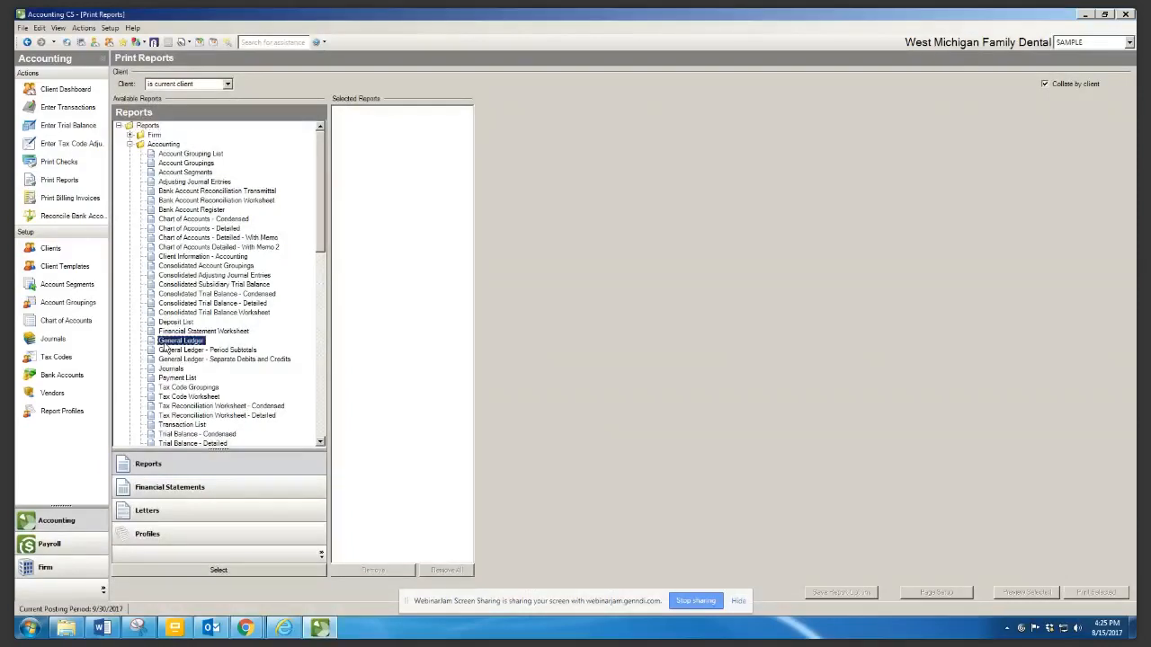
drag(168, 342, 345, 153)
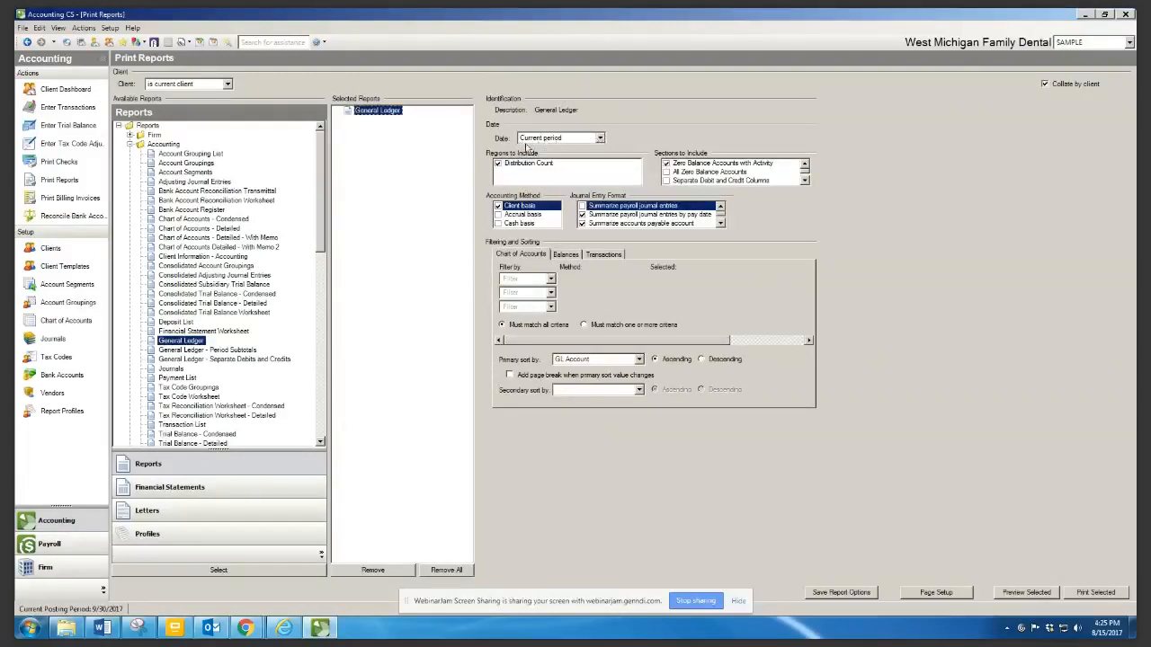
click(600, 137)
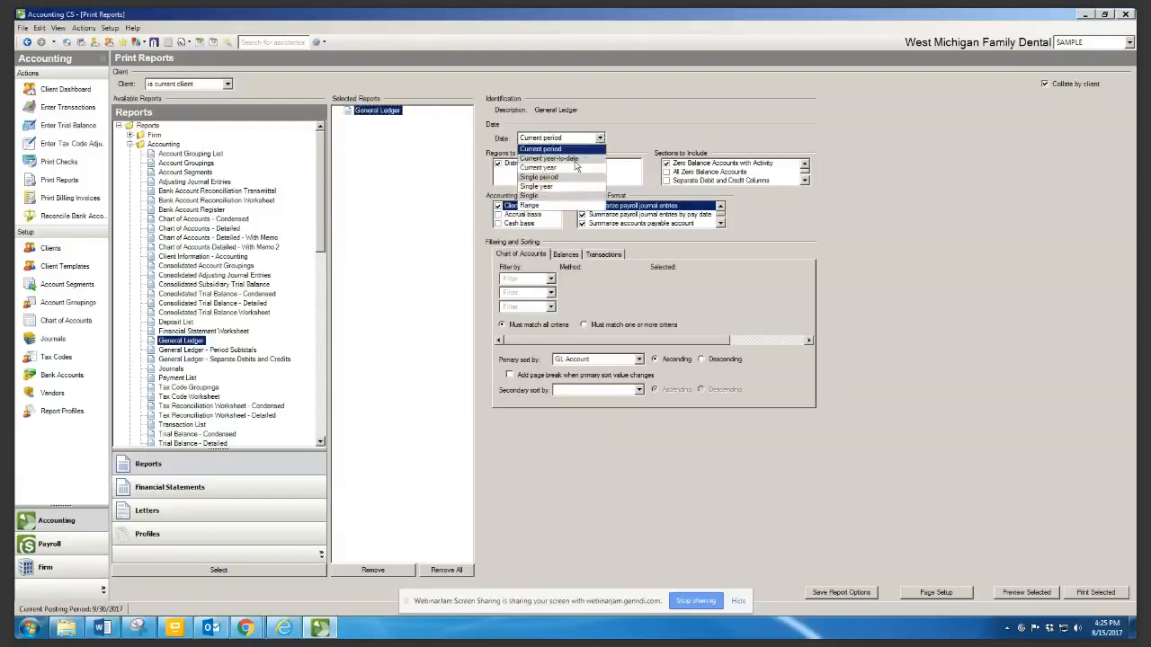
click(575, 159)
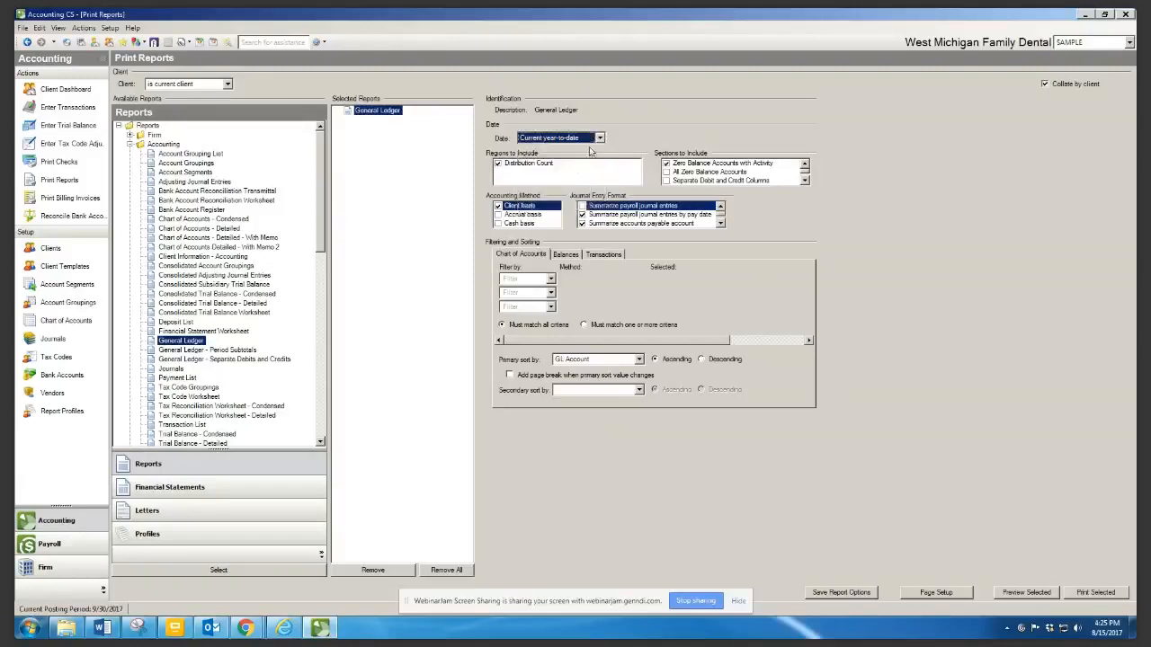
Try a custom date range, then return the General Ledger date to Current year-to-date
click(600, 138)
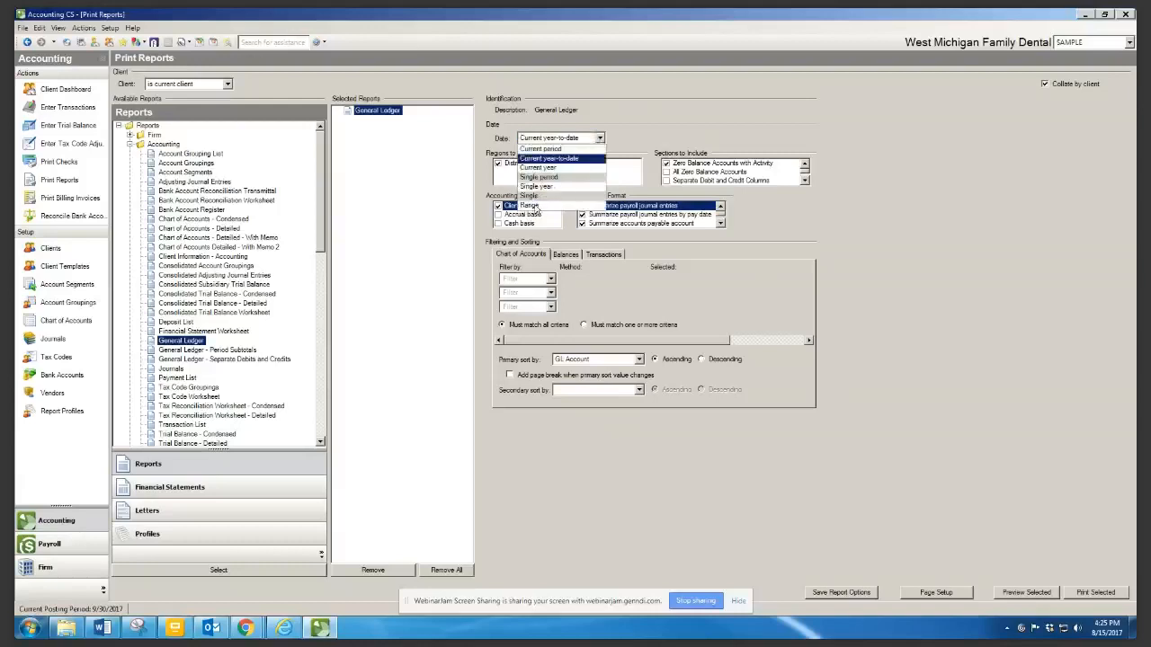
click(540, 209)
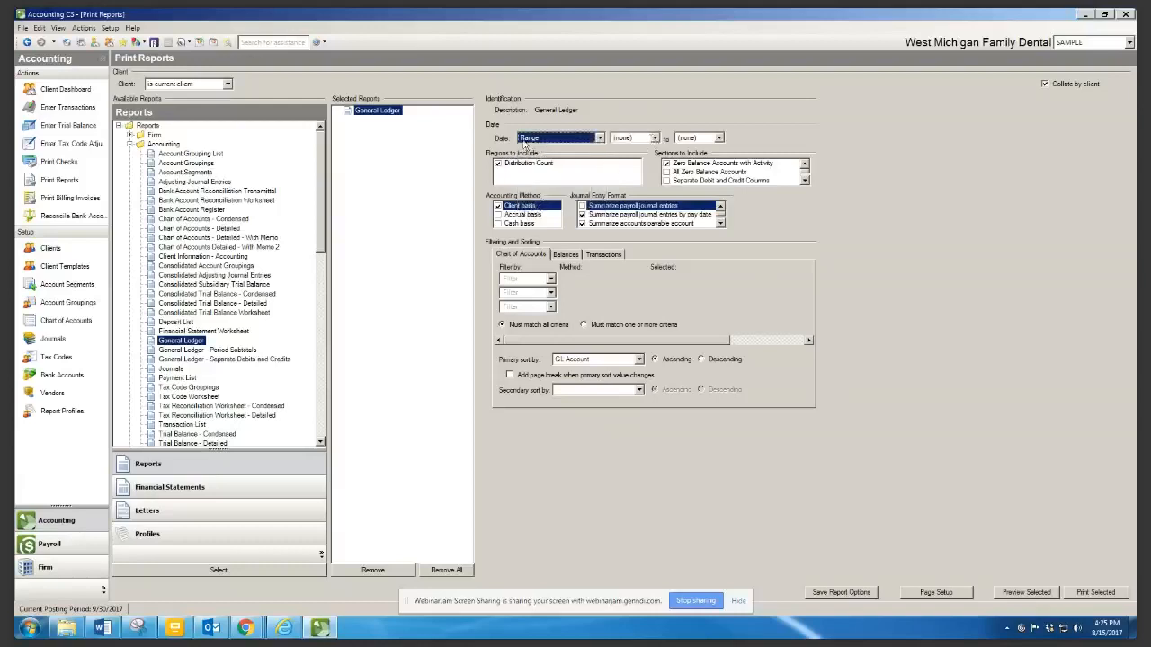
click(655, 138)
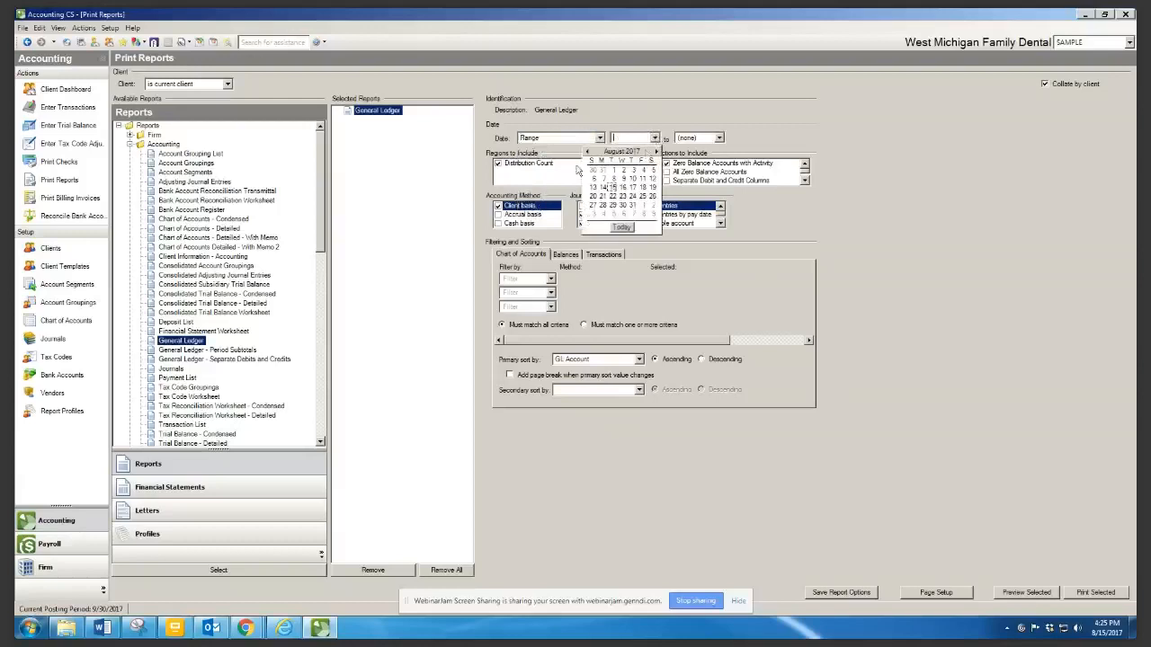
click(719, 137)
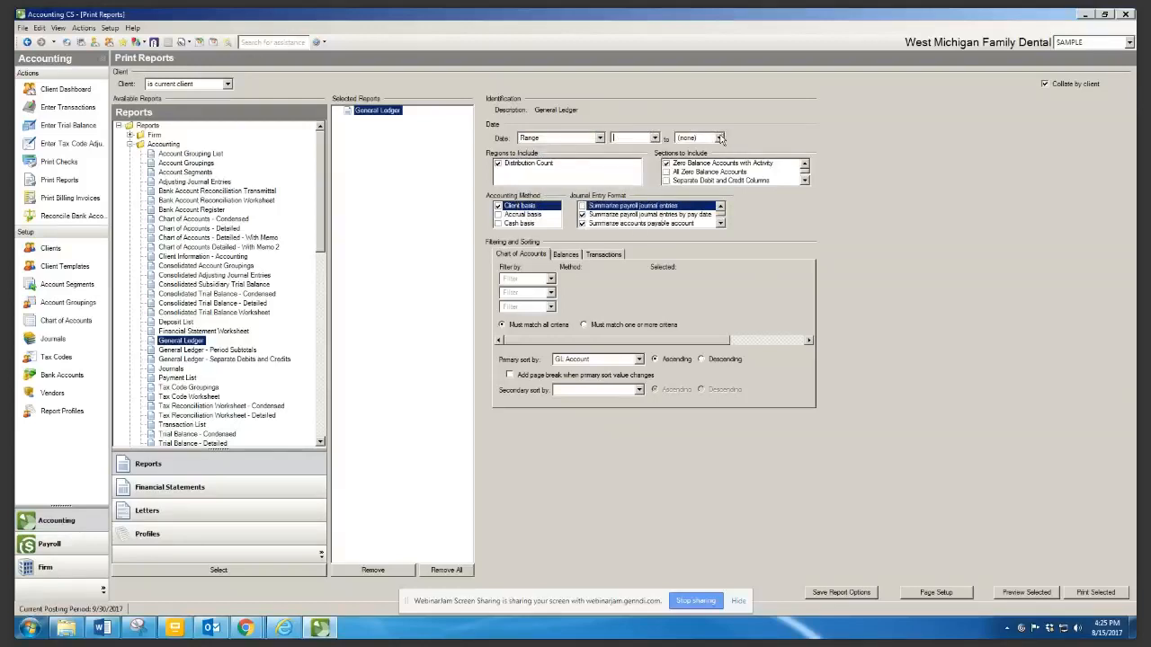
click(719, 137)
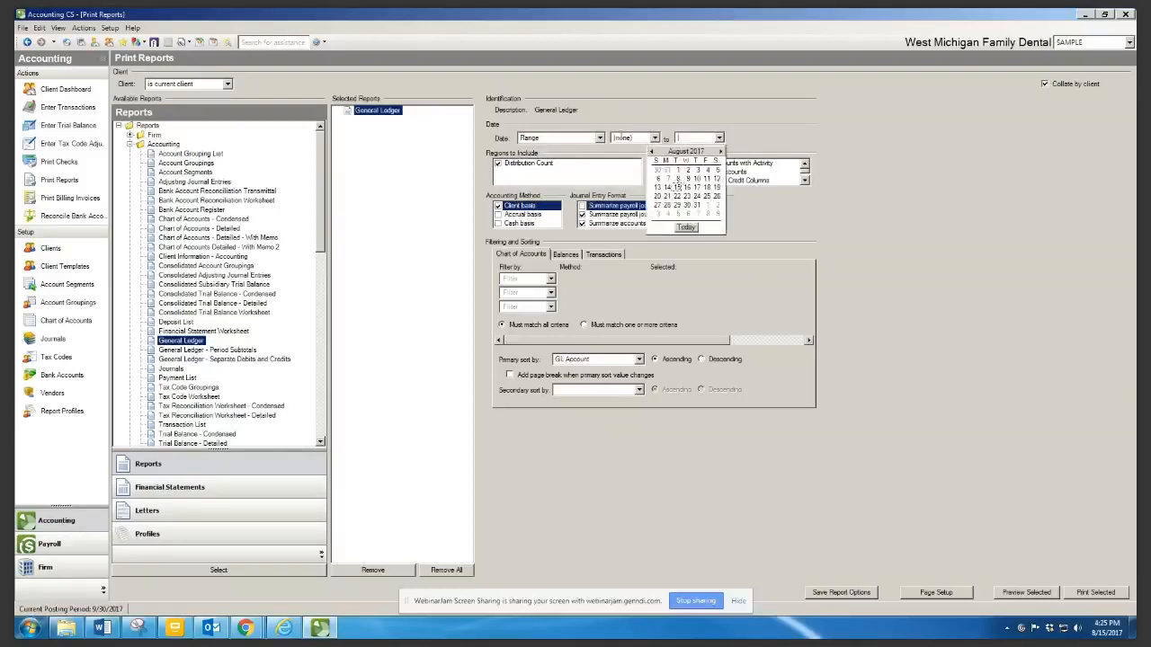
click(599, 138)
click(598, 138)
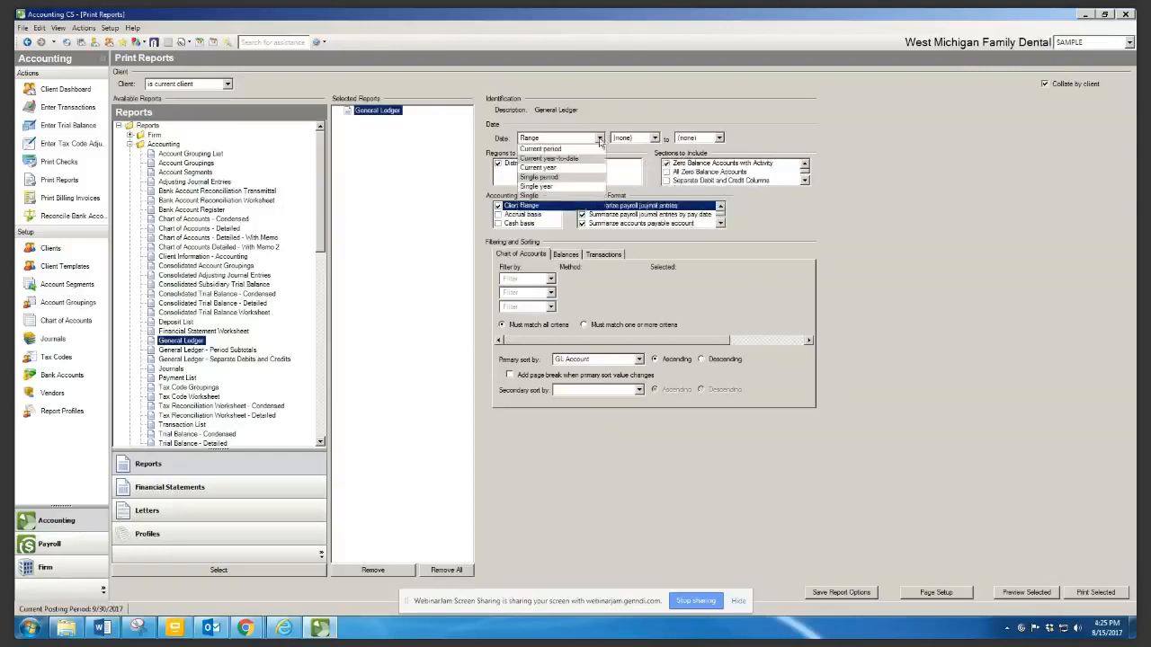
click(557, 159)
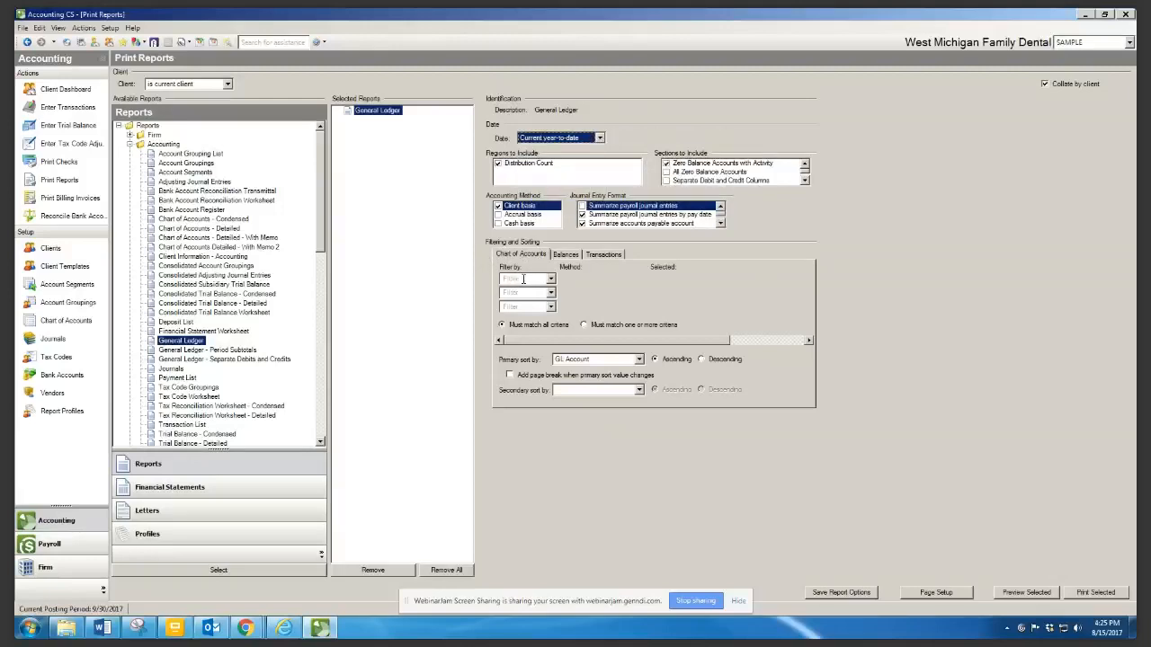
Add a General Ledger filter by Account, method 'is', with 550 Freight selected
click(520, 279)
click(550, 278)
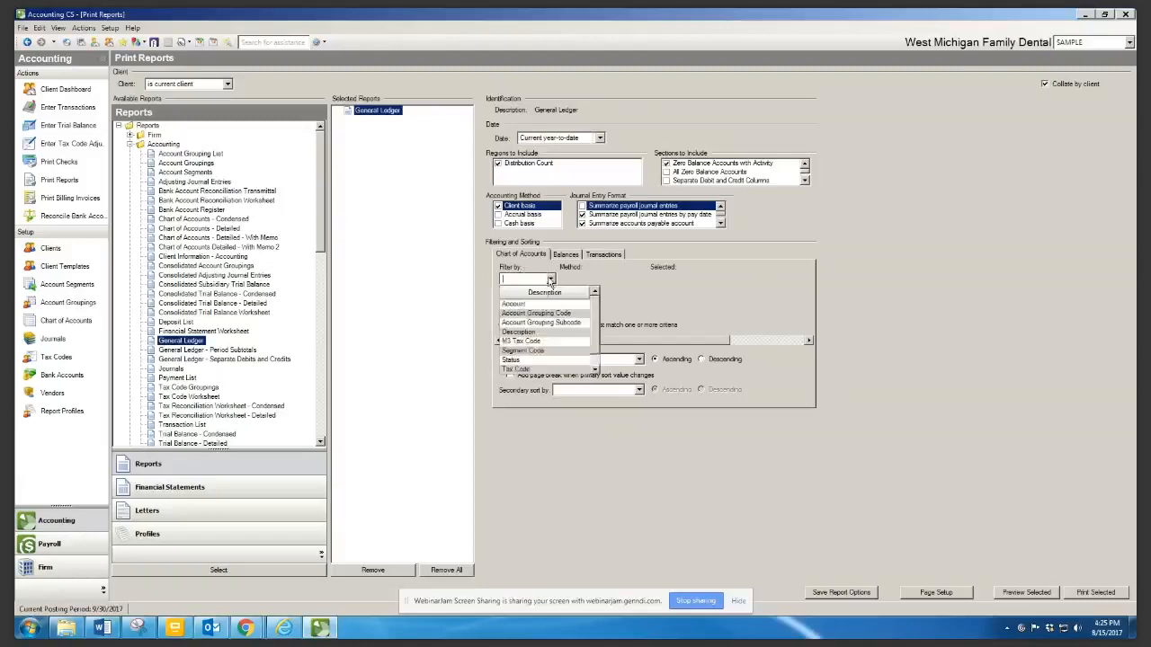
click(526, 305)
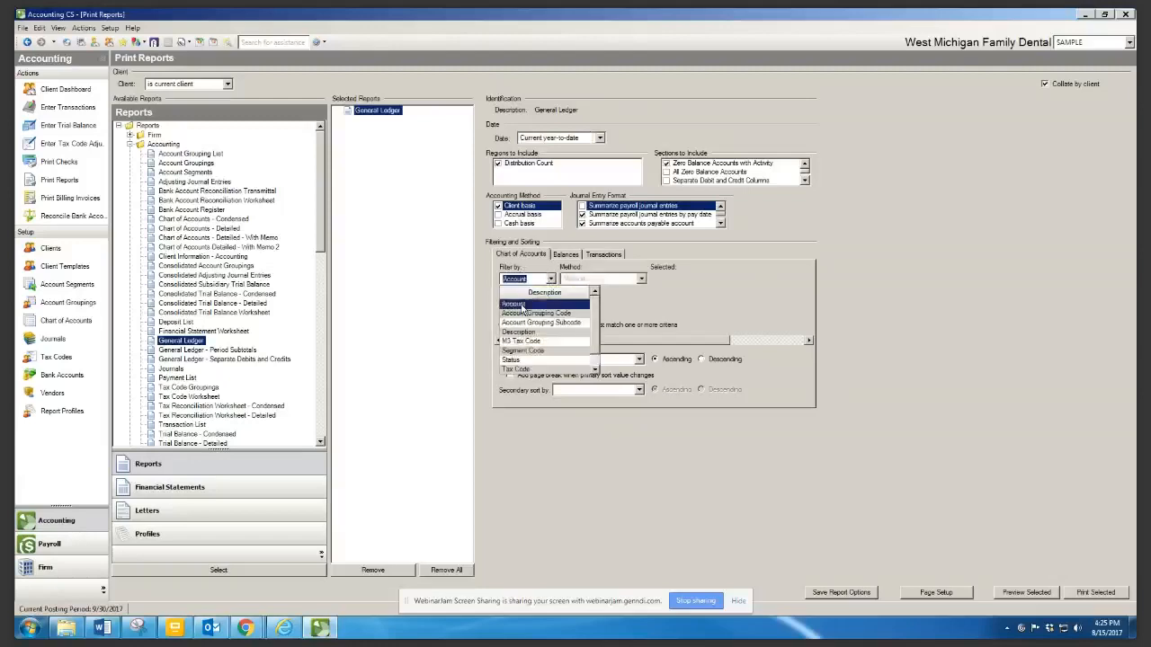
click(641, 279)
click(571, 306)
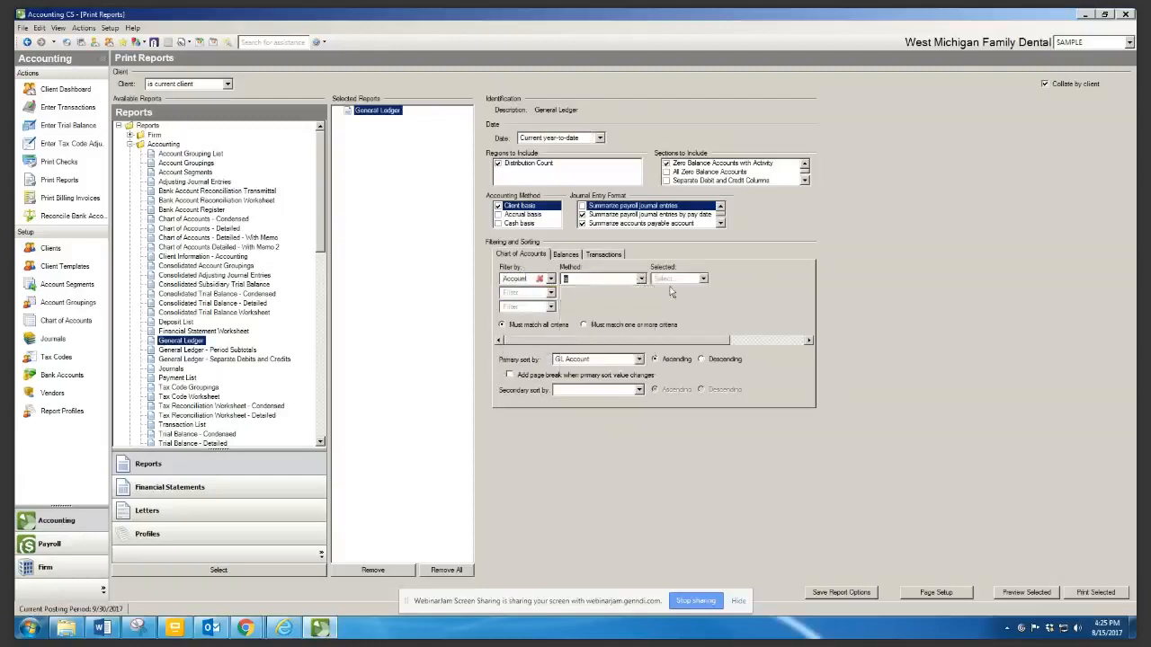
click(703, 278)
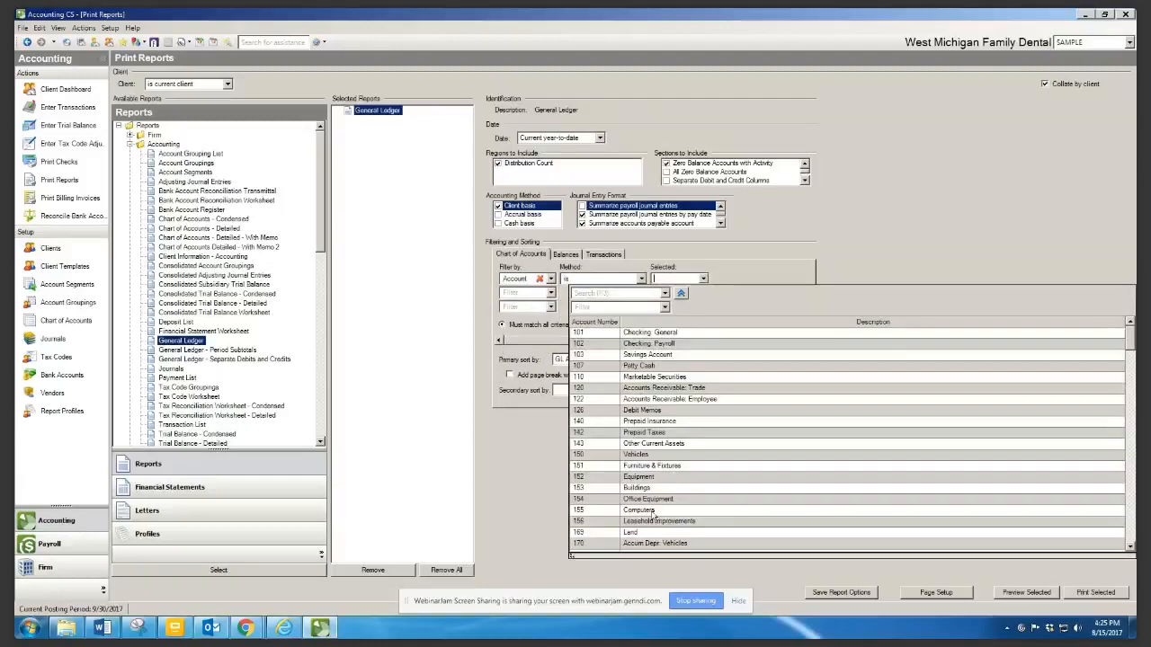
scroll(649, 514, down, 10)
scroll(649, 514, down, 6)
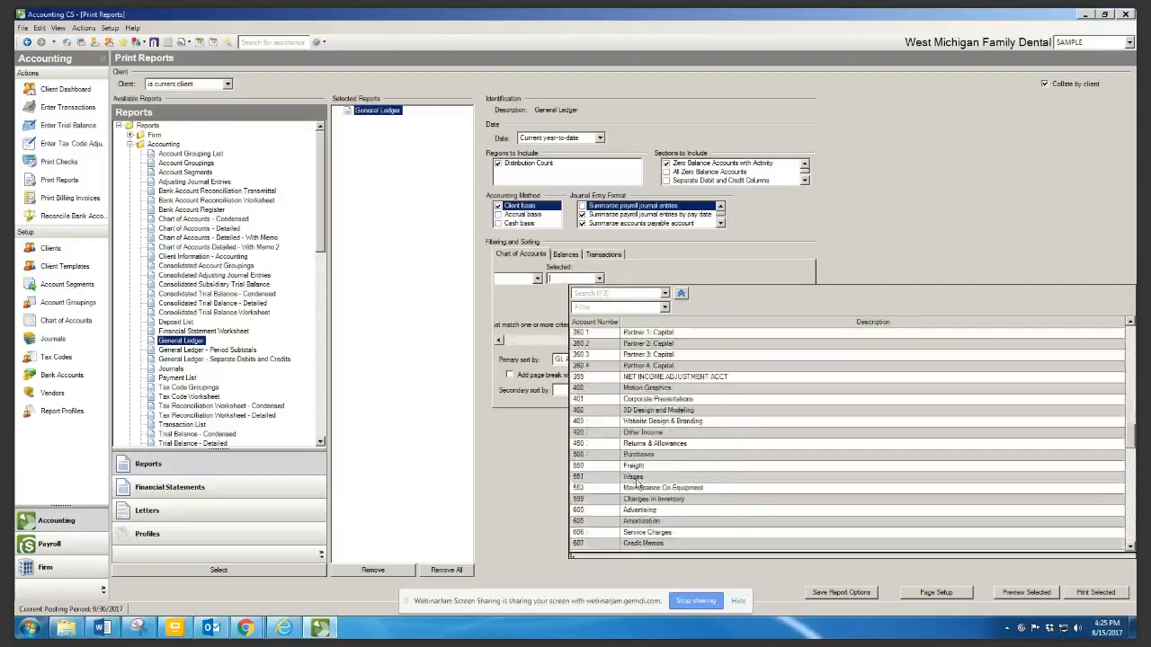
click(633, 467)
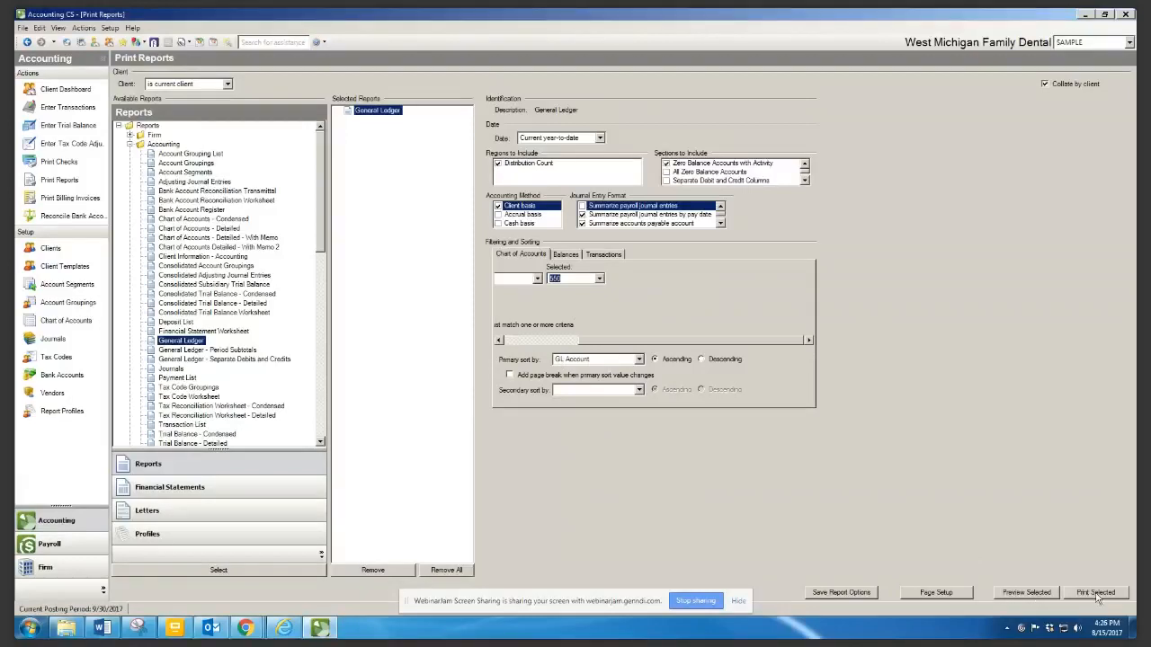
click(1023, 594)
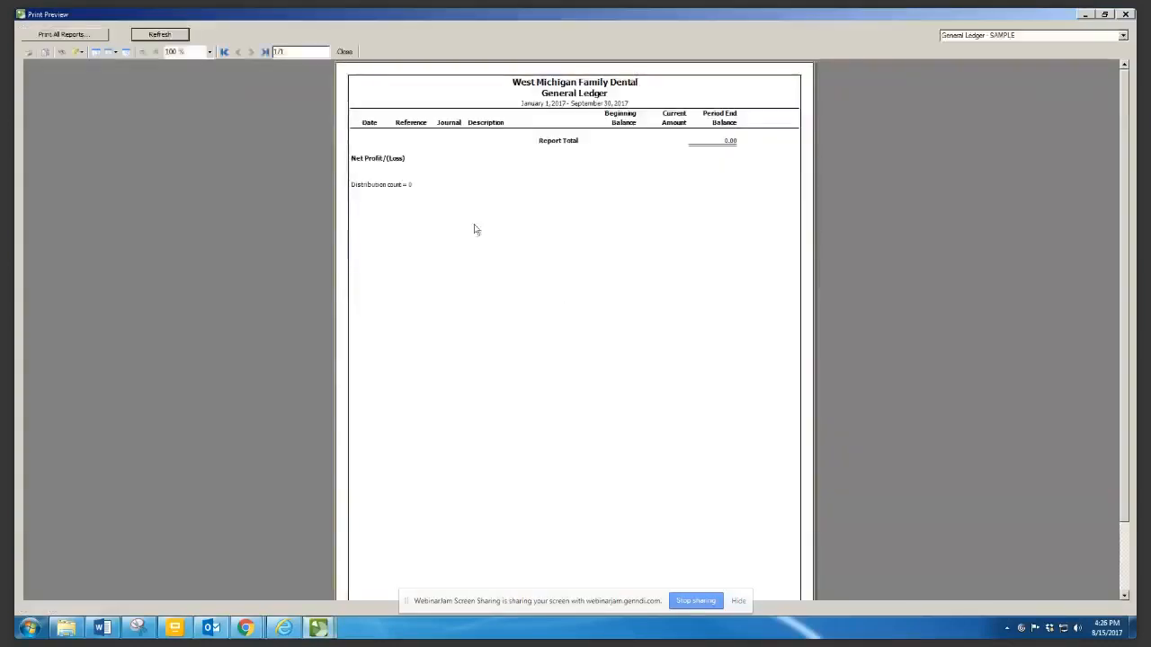
click(345, 52)
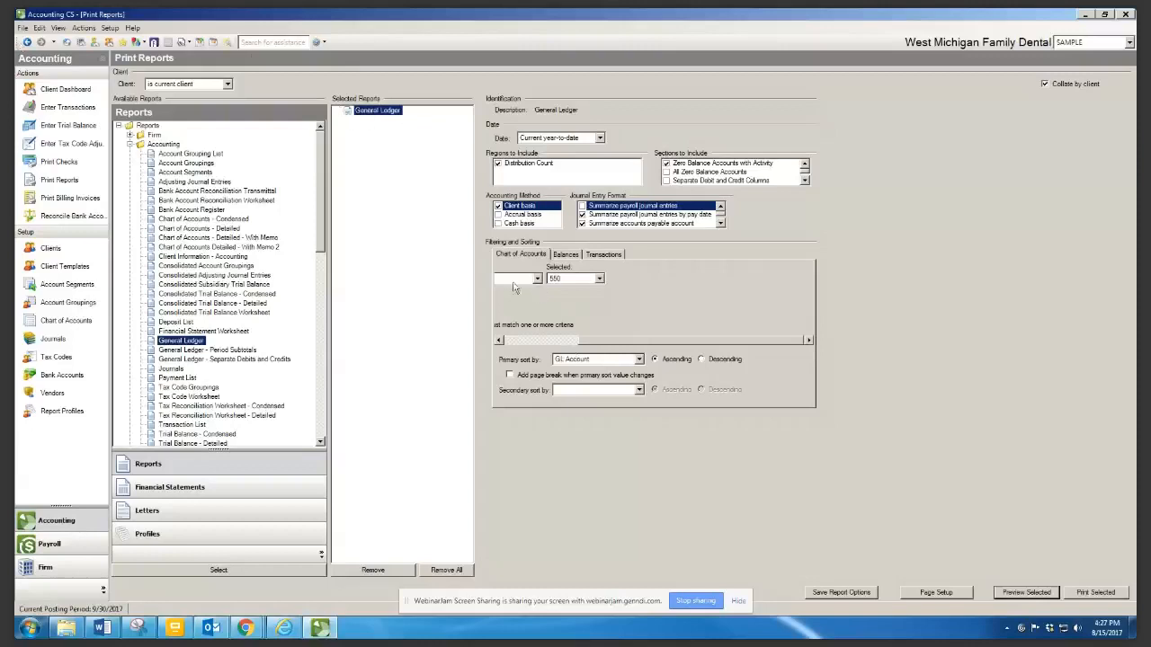
drag(605, 343, 506, 342)
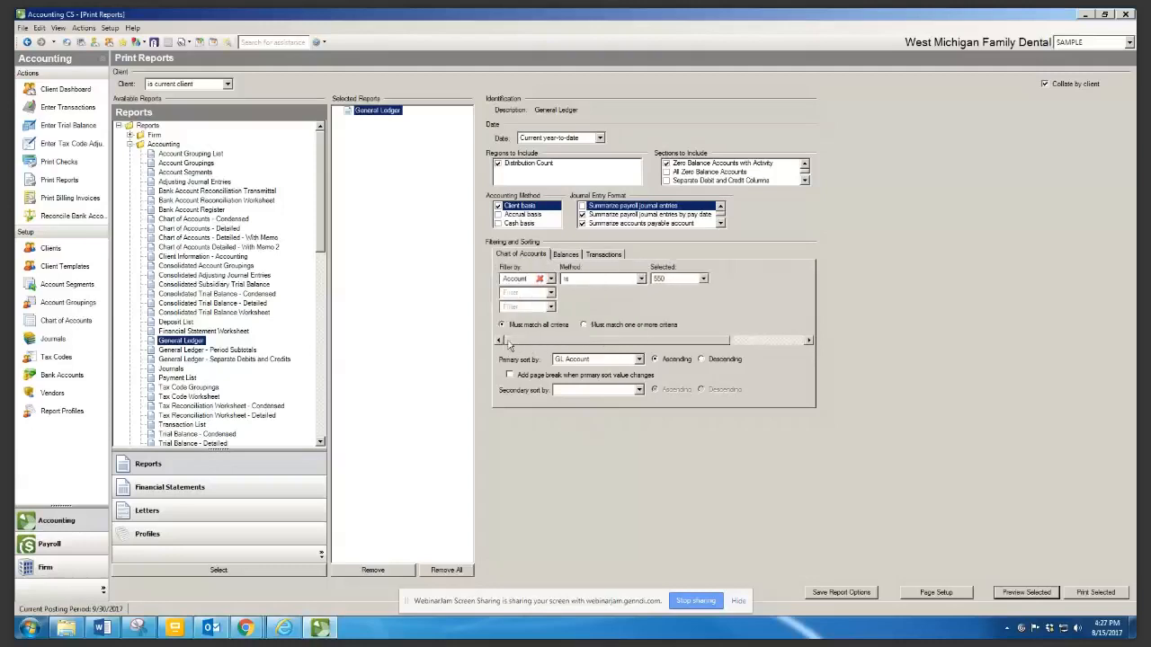